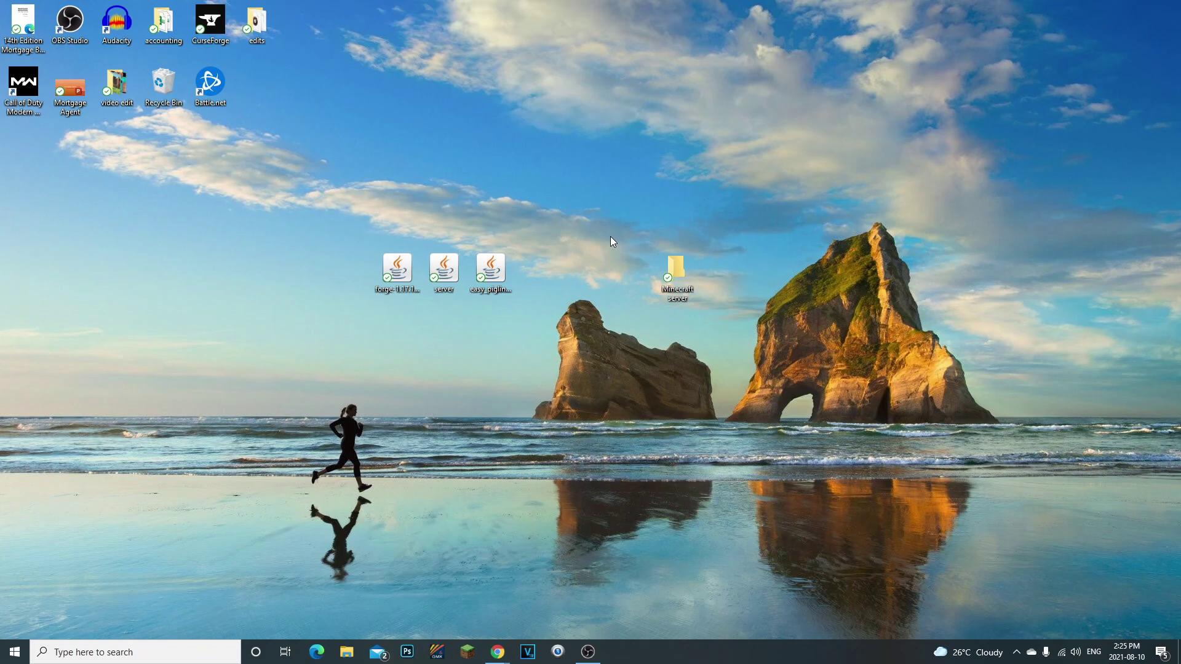
Step: Open the Minecraft server folder on the desktop to check its contents, and put its window away
{"action": "left_click_drag", "start_coordinate": [582, 192], "coordinate": [736, 360]}
{"action": "left_click_drag", "start_coordinate": [718, 321], "coordinate": [605, 192]}
{"action": "double_click", "coordinate": [699, 279]}
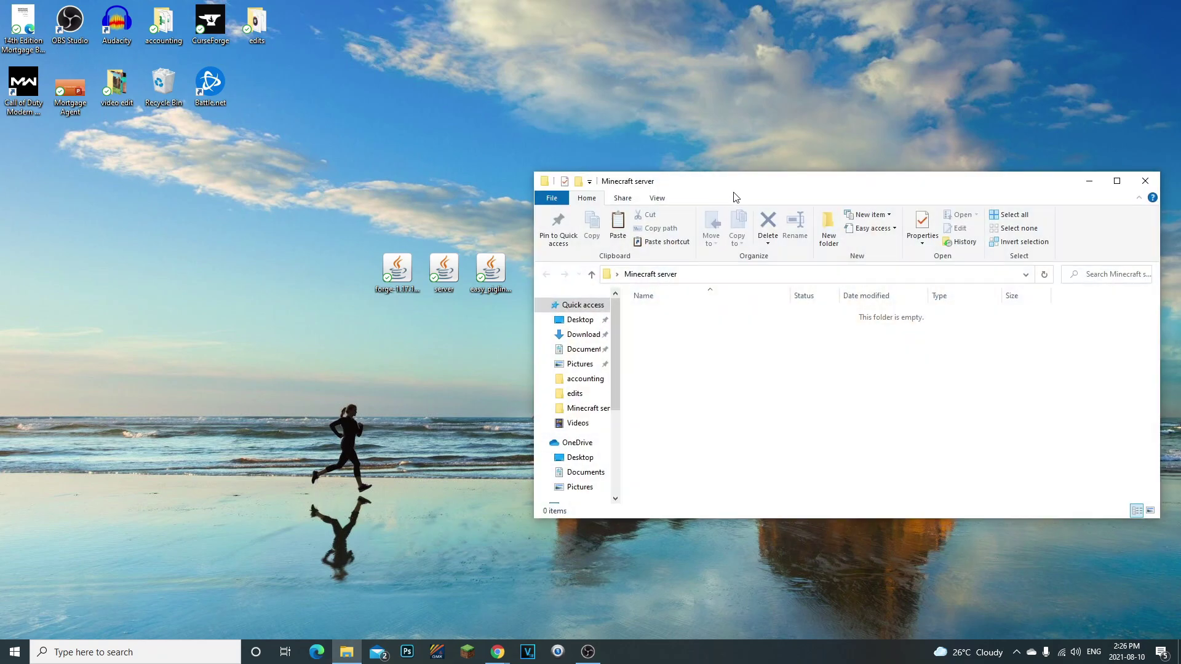
{"action": "left_click", "coordinate": [1085, 184]}
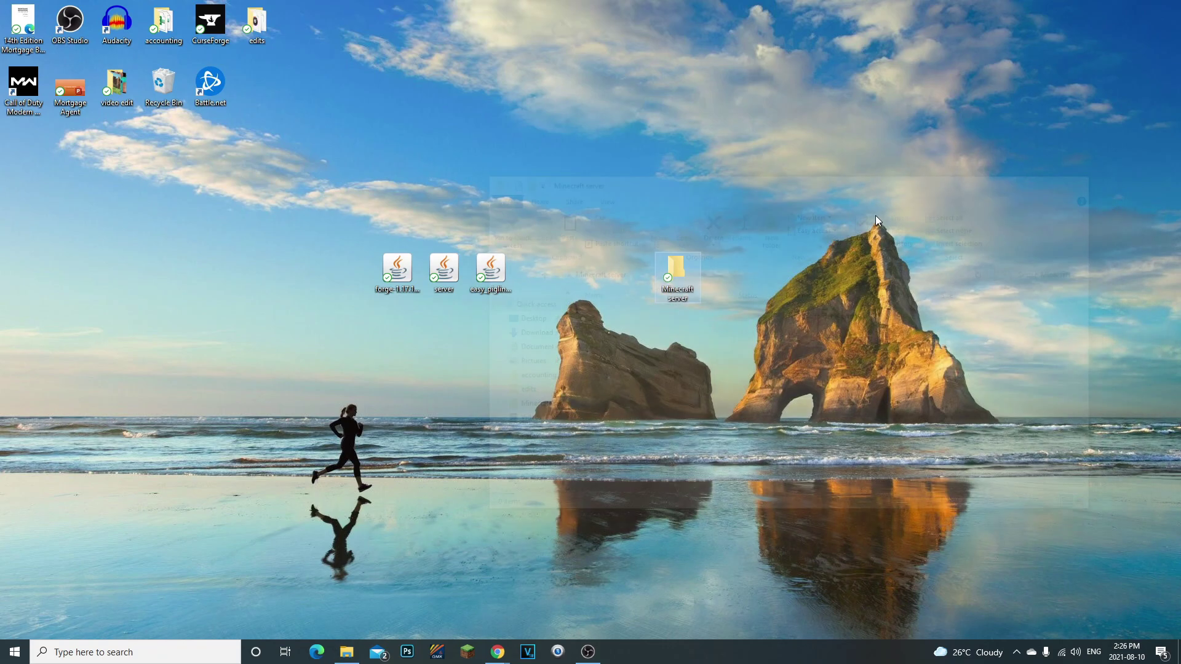
{"action": "left_click_drag", "start_coordinate": [813, 381], "coordinate": [726, 278]}
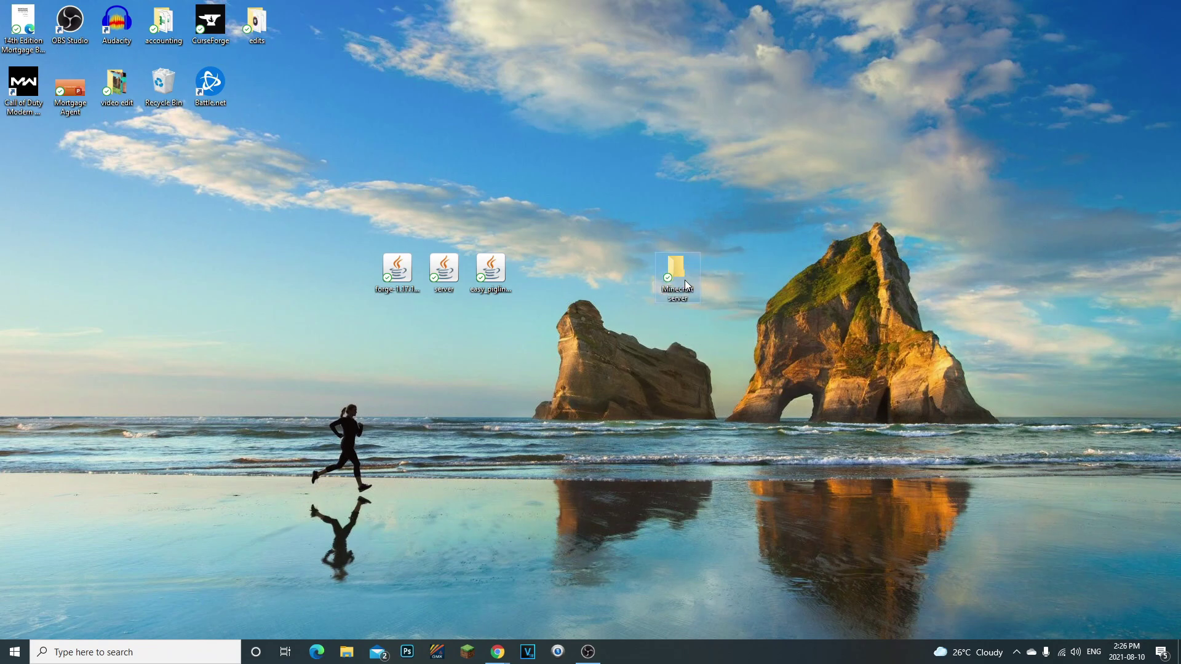
Step: Switch to Chrome and look over the Minecraft server, Minecraft Forge and Java SE Development Kit 16 download pages
{"action": "key", "text": "alt+Tab"}
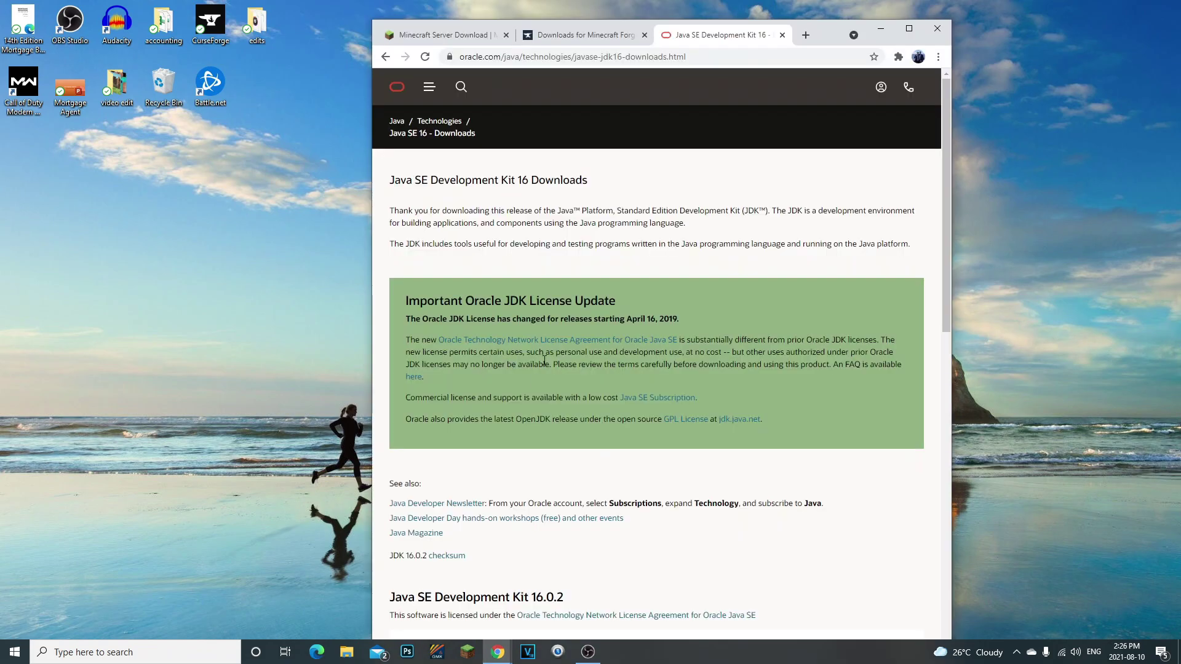
{"action": "left_click", "coordinate": [583, 35]}
{"action": "left_click", "coordinate": [730, 39]}
{"action": "left_click", "coordinate": [455, 39]}
{"action": "key", "text": "ctrl+Tab"}
{"action": "key", "text": "ctrl+Tab"}
{"action": "key", "text": "ctrl+Tab"}
{"action": "key", "text": "ctrl+shift+Tab"}
{"action": "left_click_drag", "start_coordinate": [406, 181], "coordinate": [547, 203]}
{"action": "left_click", "coordinate": [541, 203]}
{"action": "left_click_drag", "start_coordinate": [392, 180], "coordinate": [583, 183]}
{"action": "left_click", "coordinate": [570, 184]}
Step: Examine the Java SE Development Kit 16.0.2 download table in a maximized browser window
{"action": "scroll", "coordinate": [620, 383], "scroll_direction": "down", "scroll_amount": 8}
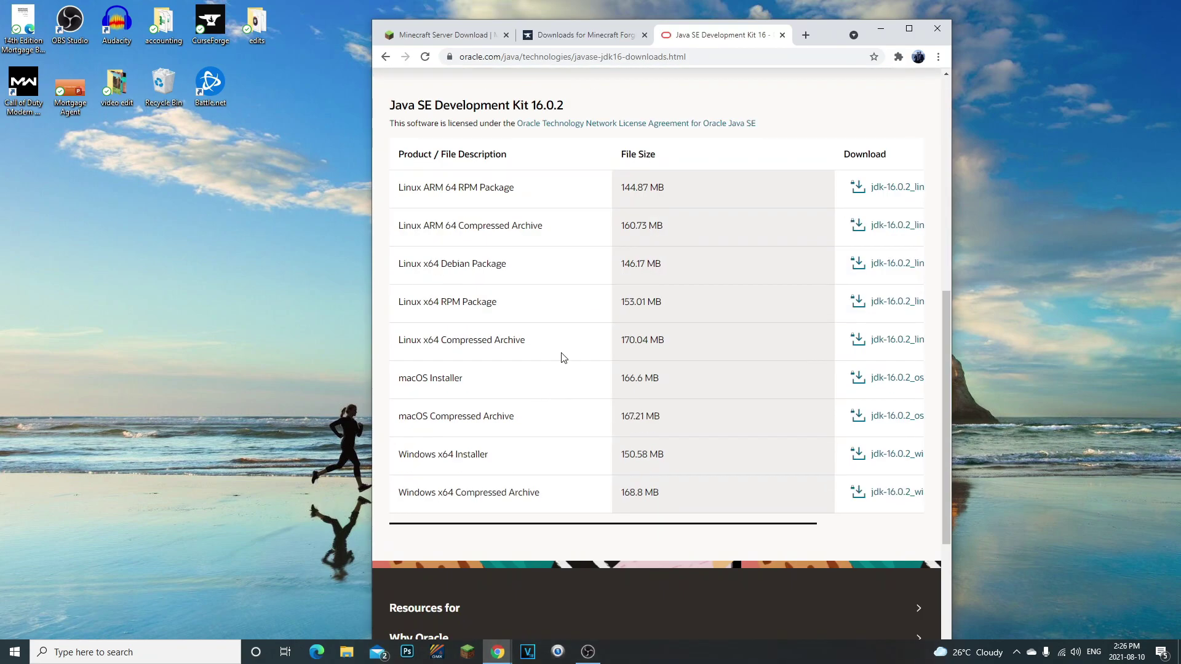
{"action": "left_click_drag", "start_coordinate": [398, 154], "coordinate": [453, 263]}
{"action": "left_click", "coordinate": [514, 470]}
{"action": "scroll", "coordinate": [517, 464], "scroll_direction": "down", "scroll_amount": 2}
{"action": "scroll", "coordinate": [527, 454], "scroll_direction": "up", "scroll_amount": 2}
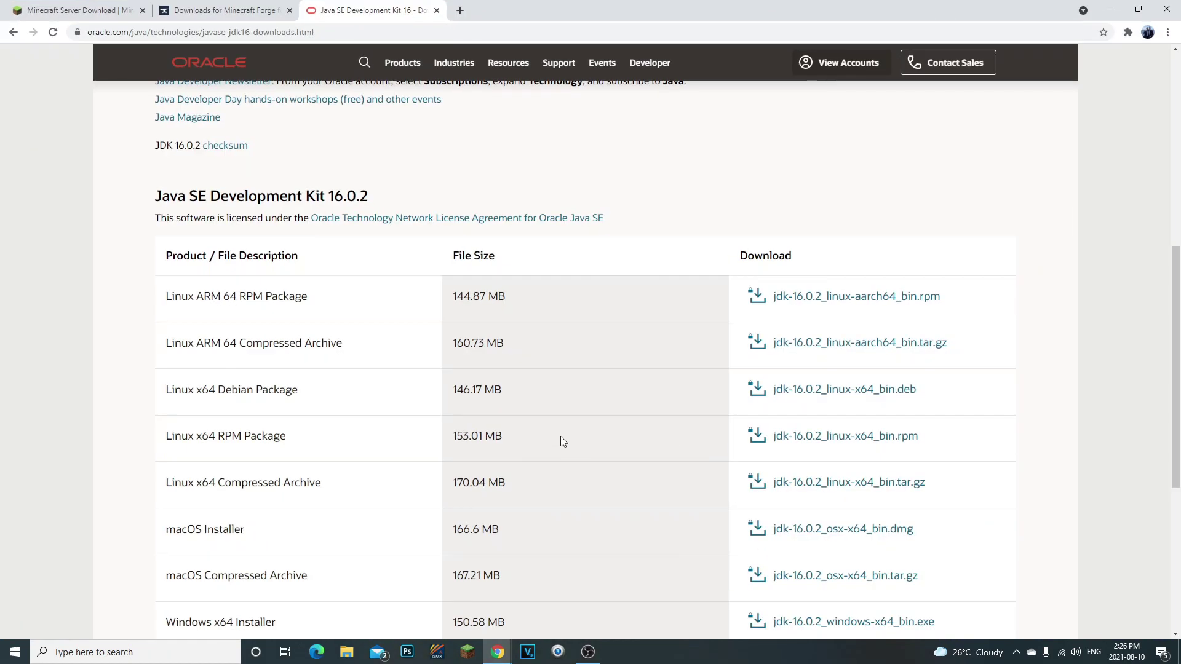
{"action": "scroll", "coordinate": [560, 441], "scroll_direction": "down", "scroll_amount": 2}
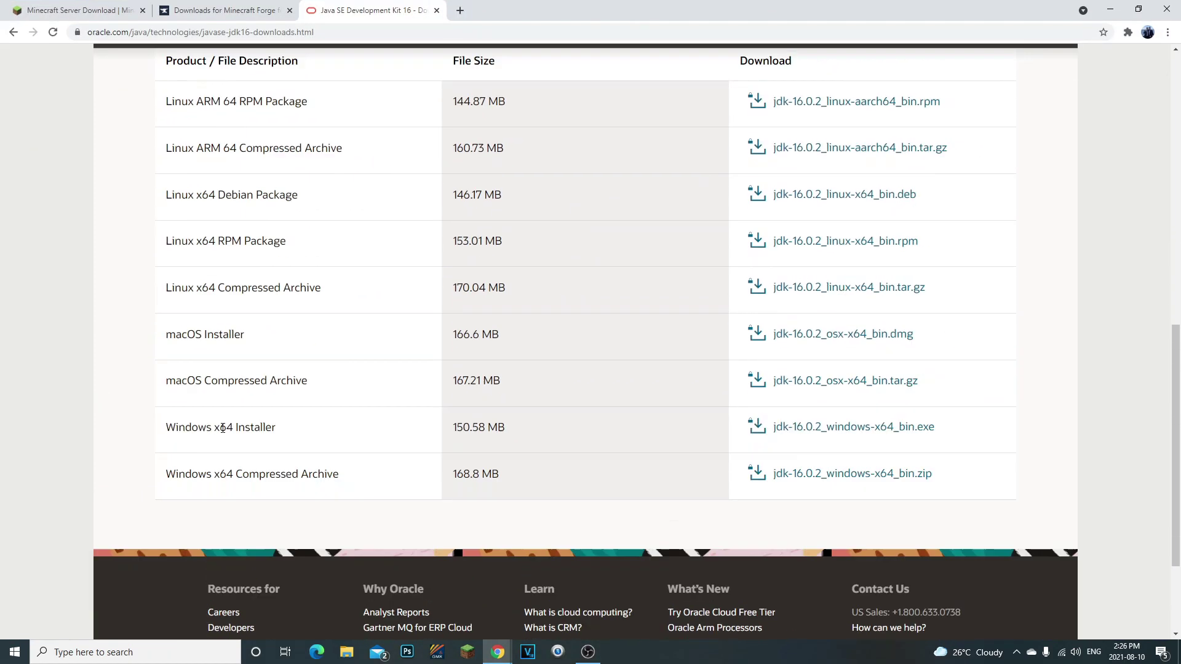
{"action": "scroll", "coordinate": [291, 329], "scroll_direction": "up", "scroll_amount": 1}
{"action": "scroll", "coordinate": [291, 329], "scroll_direction": "up", "scroll_amount": 7}
{"action": "scroll", "coordinate": [401, 186], "scroll_direction": "down", "scroll_amount": 6}
{"action": "scroll", "coordinate": [402, 185], "scroll_direction": "up", "scroll_amount": 6}
{"action": "scroll", "coordinate": [397, 209], "scroll_direction": "down", "scroll_amount": 10}
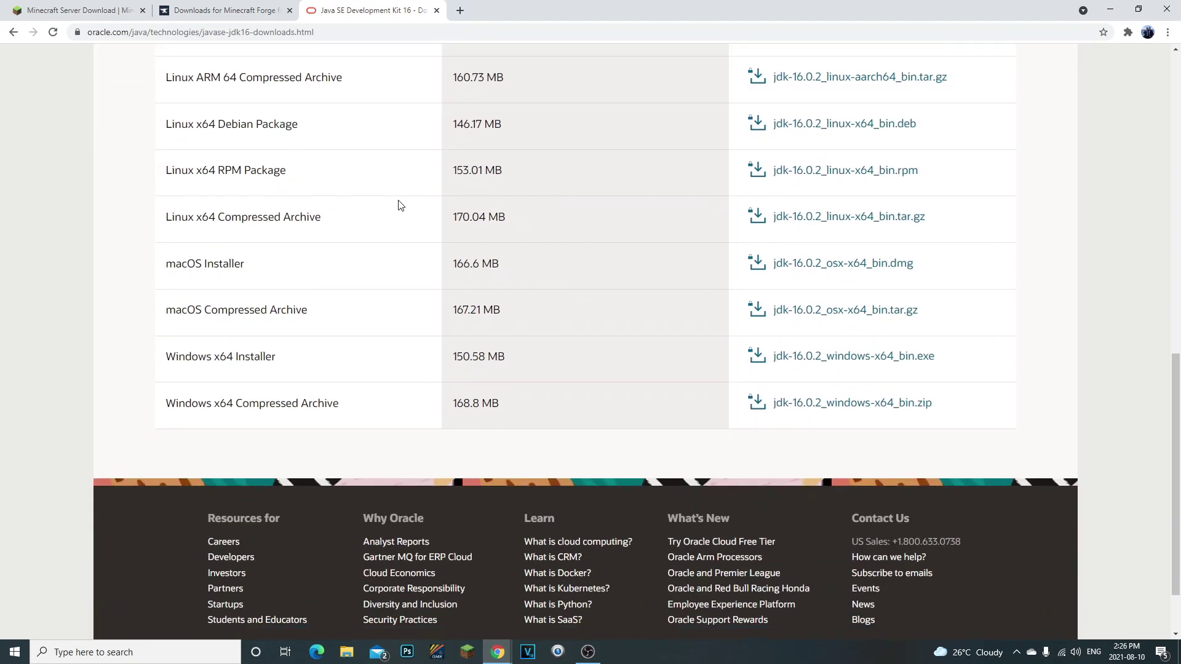
Step: Compare the Windows x64 Compressed Archive, macOS Installer and Windows x64 Installer entries in the JDK download table
{"action": "left_click_drag", "start_coordinate": [177, 405], "coordinate": [335, 404]}
{"action": "left_click", "coordinate": [335, 403]}
{"action": "left_click_drag", "start_coordinate": [173, 266], "coordinate": [136, 281]}
{"action": "left_click", "coordinate": [249, 267]}
{"action": "double_click", "coordinate": [184, 265]}
{"action": "left_click", "coordinate": [260, 361]}
{"action": "left_click_drag", "start_coordinate": [164, 358], "coordinate": [251, 357]}
{"action": "left_click", "coordinate": [287, 357]}
{"action": "double_click", "coordinate": [289, 358]}
{"action": "left_click", "coordinate": [293, 368]}
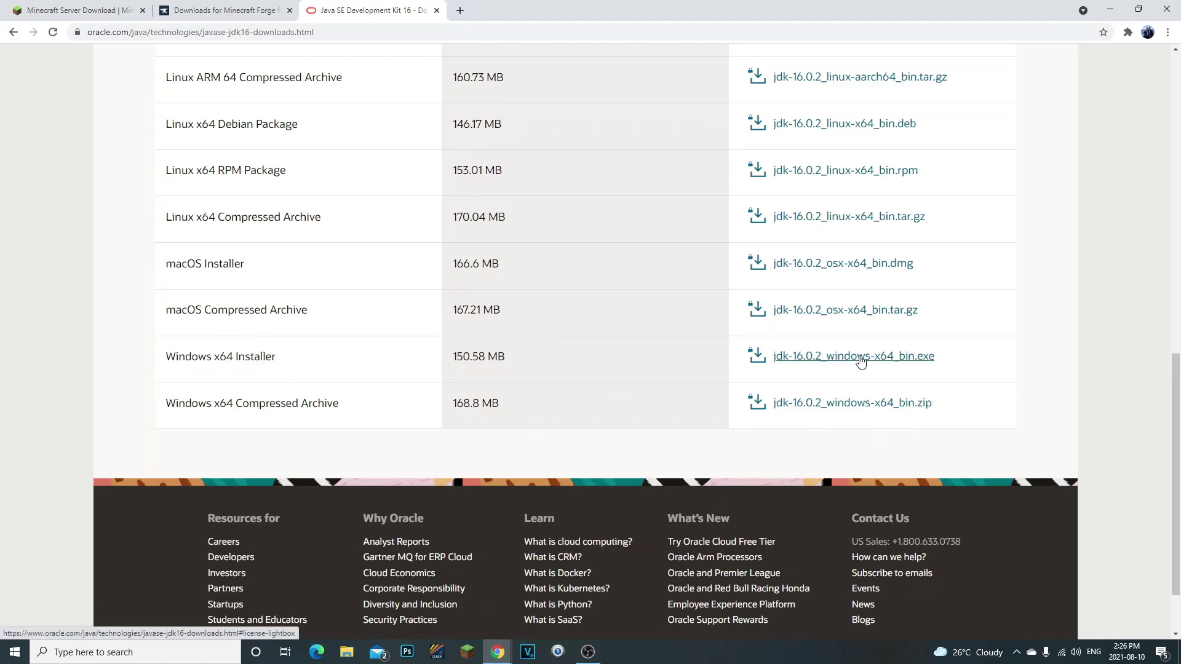
Step: Check the Java SE Development Kit version in the heading above the download table
{"action": "scroll", "coordinate": [622, 414], "scroll_direction": "up", "scroll_amount": 3}
{"action": "scroll", "coordinate": [623, 414], "scroll_direction": "up", "scroll_amount": 7}
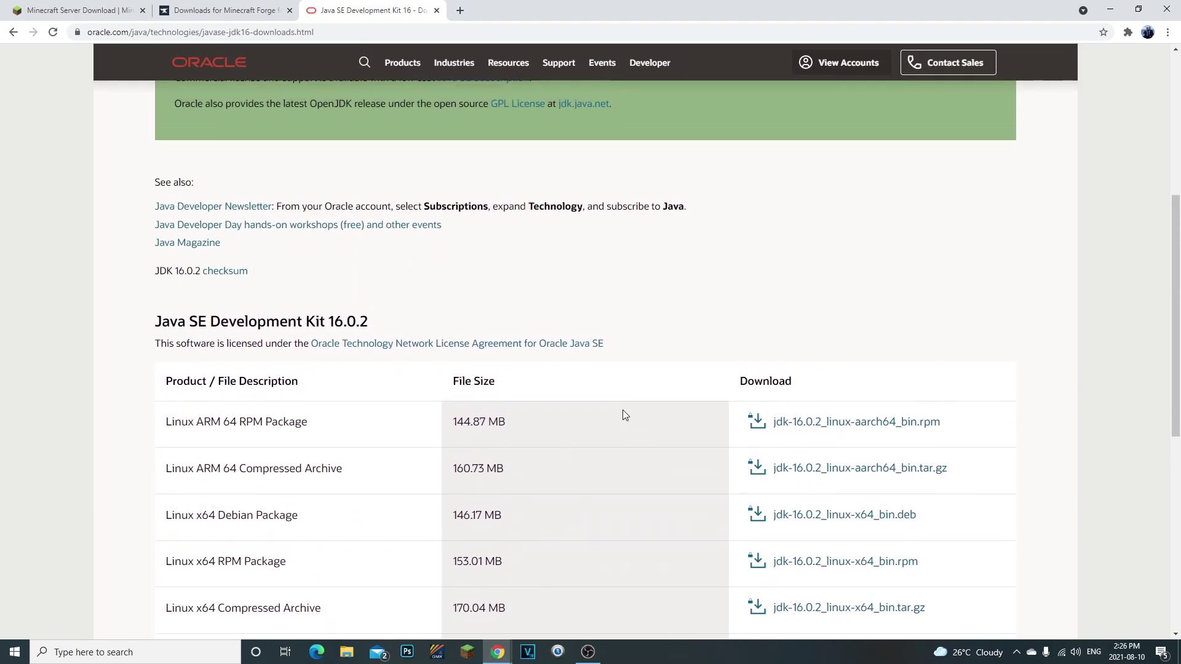
{"action": "scroll", "coordinate": [321, 388], "scroll_direction": "down", "scroll_amount": 4}
{"action": "left_click_drag", "start_coordinate": [334, 299], "coordinate": [428, 299]}
{"action": "left_click", "coordinate": [304, 299]}
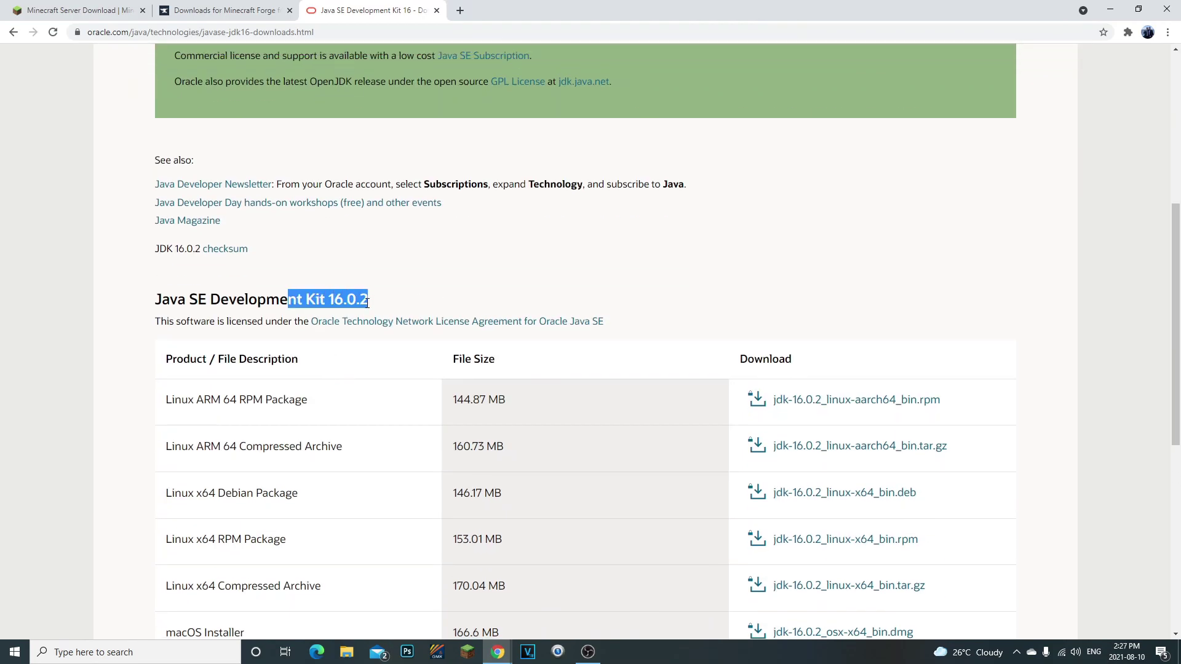
{"action": "double_click", "coordinate": [364, 300]}
{"action": "left_click", "coordinate": [437, 296]}
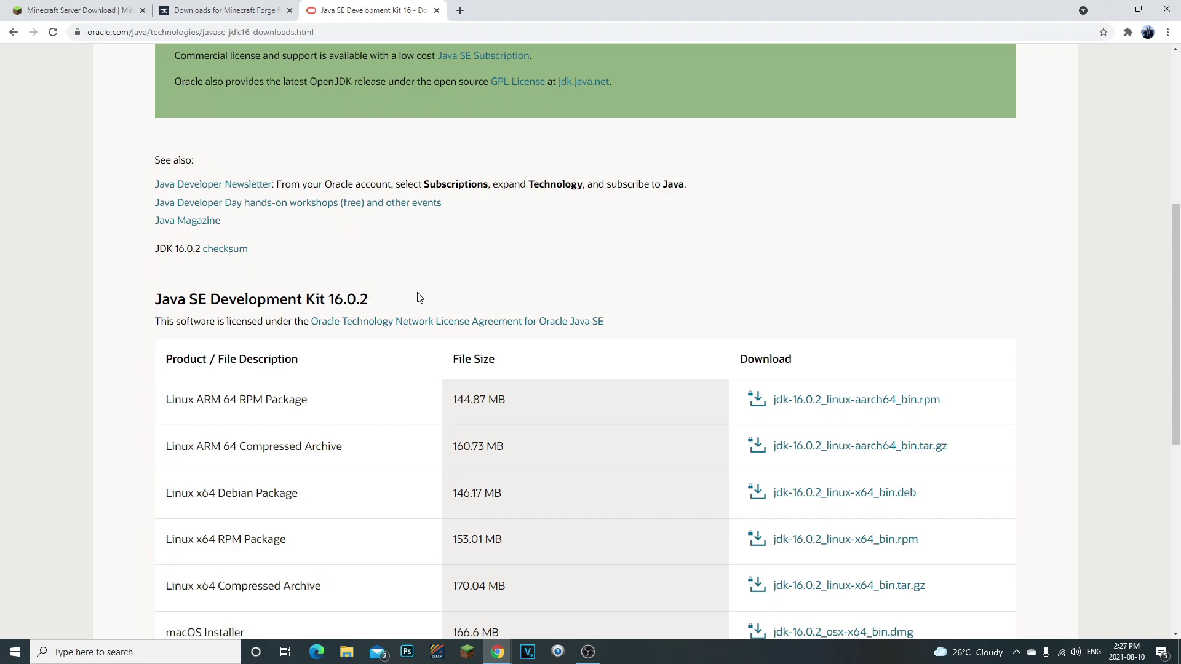
{"action": "left_click_drag", "start_coordinate": [322, 301], "coordinate": [392, 308]}
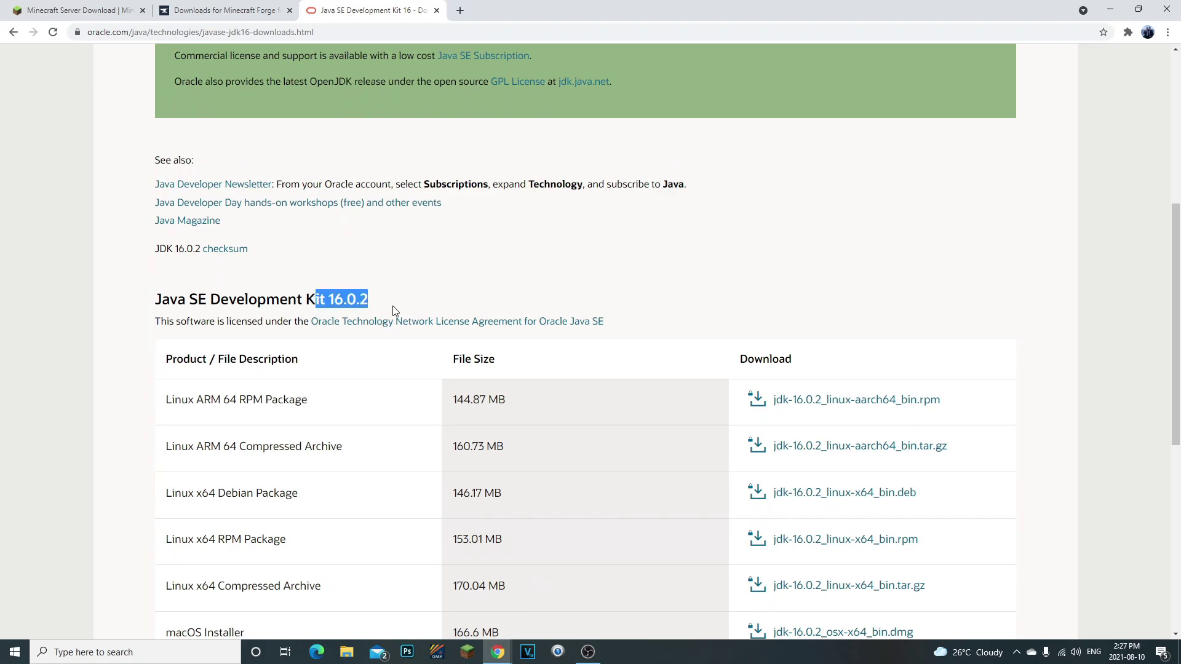
{"action": "left_click", "coordinate": [378, 294]}
{"action": "double_click", "coordinate": [338, 294]}
{"action": "left_click", "coordinate": [376, 299]}
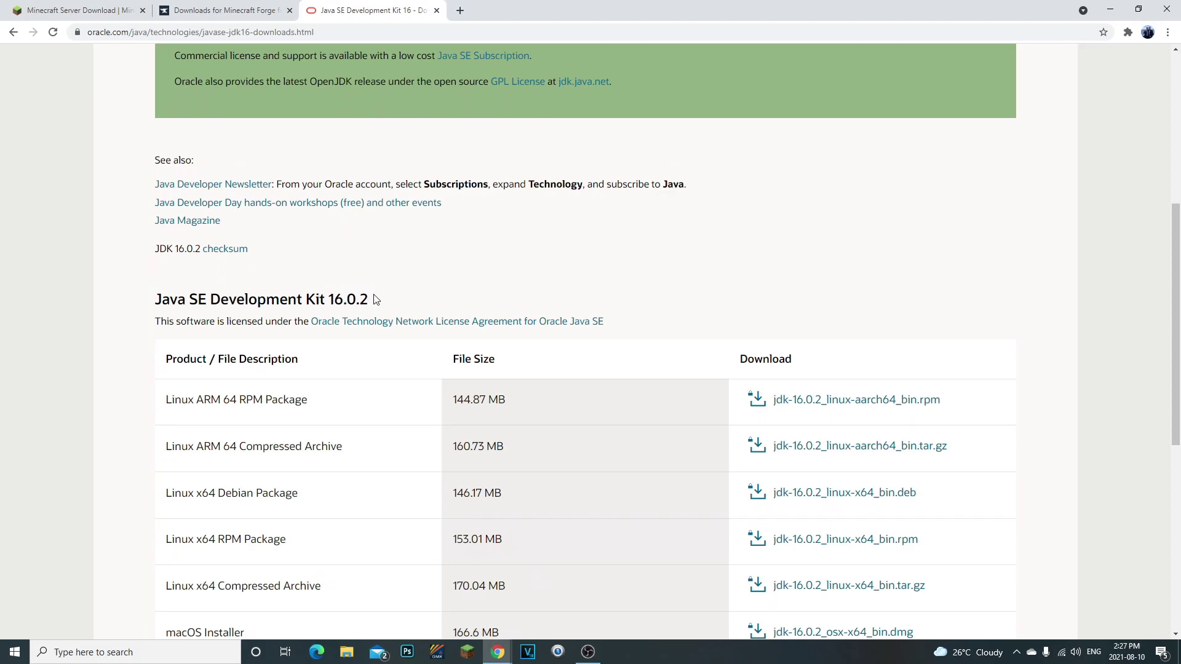
{"action": "left_click_drag", "start_coordinate": [211, 300], "coordinate": [315, 301]}
{"action": "left_click", "coordinate": [323, 302]}
{"action": "double_click", "coordinate": [344, 300]}
{"action": "left_click", "coordinate": [376, 302]}
{"action": "left_click", "coordinate": [245, 300]}
{"action": "left_click_drag", "start_coordinate": [185, 300], "coordinate": [332, 303]}
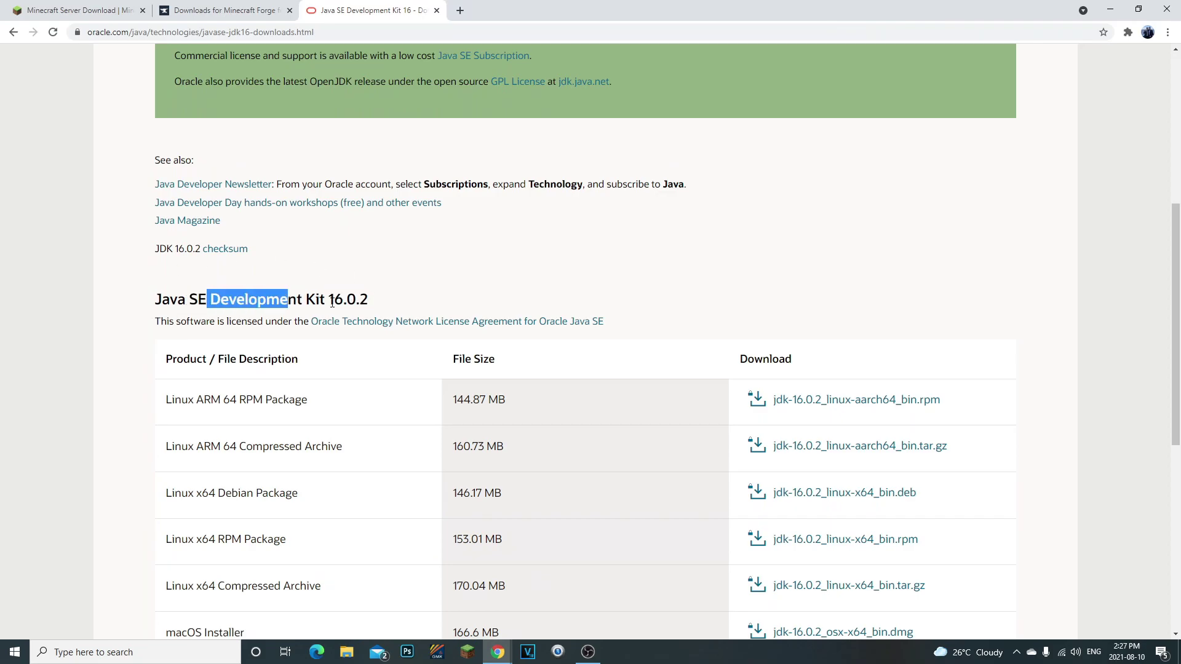
{"action": "left_click", "coordinate": [332, 302]}
{"action": "scroll", "coordinate": [336, 302], "scroll_direction": "up", "scroll_amount": 6}
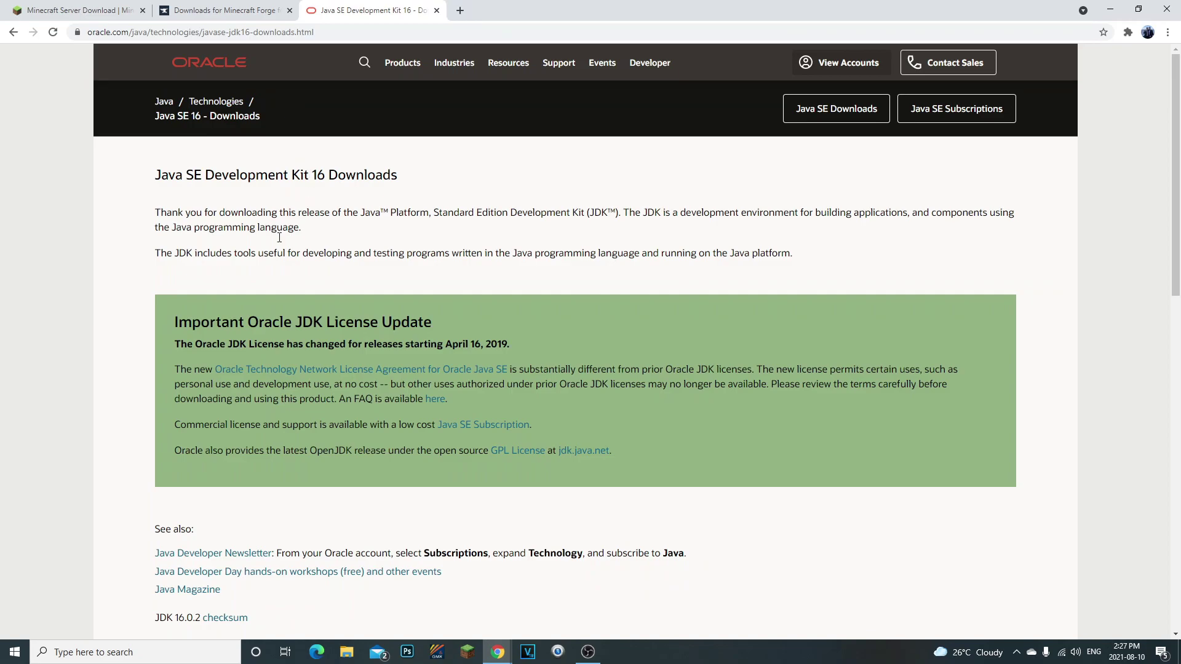
Step: Close the Java downloads page and examine the Minecraft Forge download page's game version and its Installer option
{"action": "left_click", "coordinate": [436, 11]}
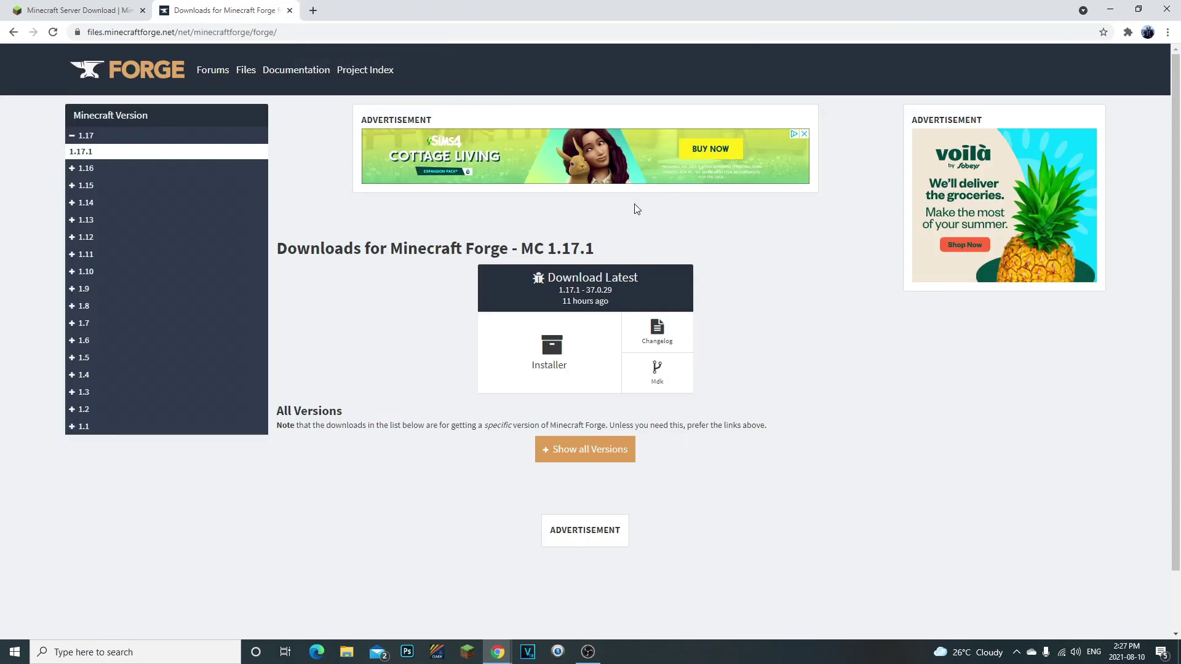
{"action": "left_click_drag", "start_coordinate": [365, 248], "coordinate": [310, 249]}
{"action": "left_click", "coordinate": [588, 251]}
{"action": "left_click", "coordinate": [376, 251]}
{"action": "left_click", "coordinate": [564, 252]}
{"action": "left_click", "coordinate": [388, 248]}
{"action": "left_click", "coordinate": [572, 248]}
{"action": "left_click", "coordinate": [310, 248]}
{"action": "left_click_drag", "start_coordinate": [387, 249], "coordinate": [581, 249]}
{"action": "left_click", "coordinate": [588, 248]}
{"action": "double_click", "coordinate": [573, 248]}
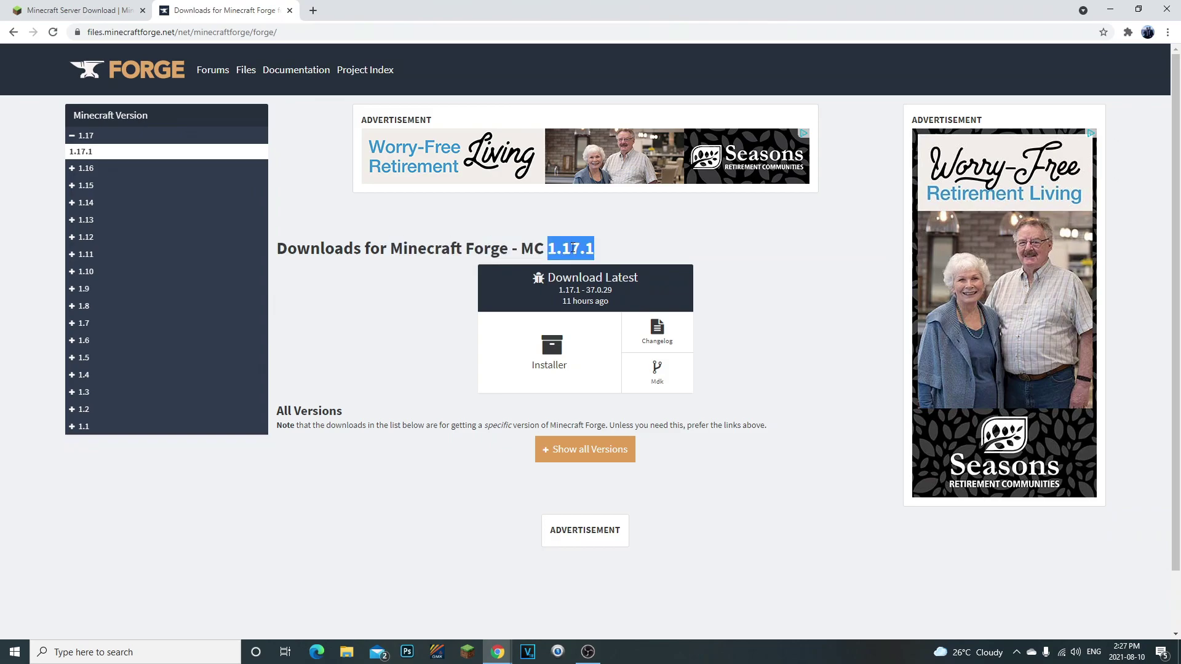
{"action": "left_click", "coordinate": [402, 257]}
{"action": "left_click_drag", "start_coordinate": [391, 248], "coordinate": [594, 249]}
{"action": "left_click", "coordinate": [354, 235]}
{"action": "left_click_drag", "start_coordinate": [391, 249], "coordinate": [593, 234]}
{"action": "left_click", "coordinate": [562, 242]}
{"action": "left_click_drag", "start_coordinate": [404, 250], "coordinate": [584, 249]}
{"action": "left_click", "coordinate": [577, 247]}
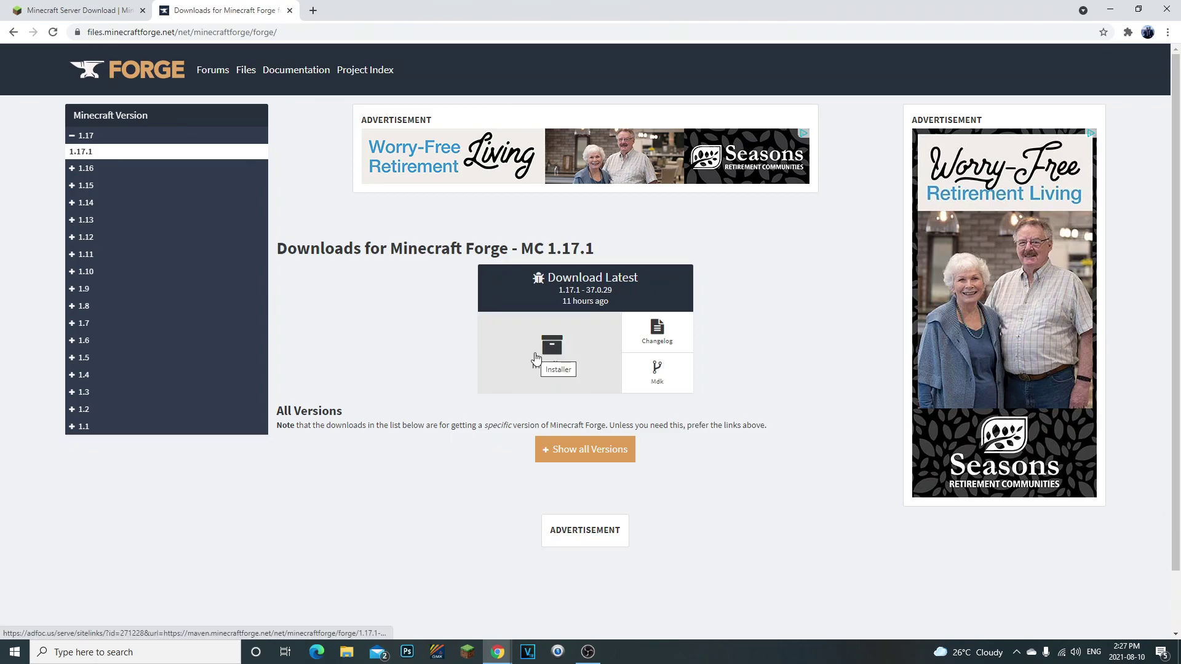
Step: Place a reduced browser window beside the desktop icons and set the Forge installer apart from the other jar files
{"action": "left_click_drag", "start_coordinate": [501, 11], "coordinate": [951, 108]}
{"action": "left_click_drag", "start_coordinate": [396, 269], "coordinate": [361, 296]}
{"action": "left_click_drag", "start_coordinate": [1056, 128], "coordinate": [1042, 24]}
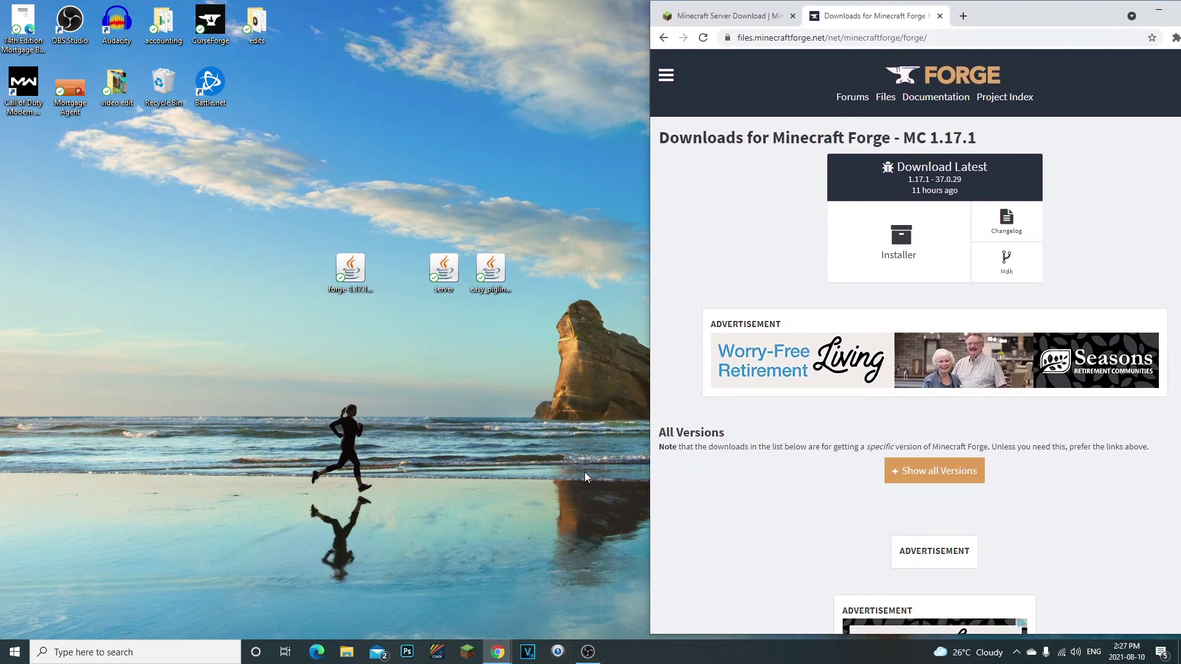
{"action": "mouse_move", "coordinate": [363, 271]}
{"action": "left_mouse_down"}
{"action": "mouse_move", "coordinate": [405, 265]}
{"action": "mouse_move", "coordinate": [353, 276]}
{"action": "left_mouse_up"}
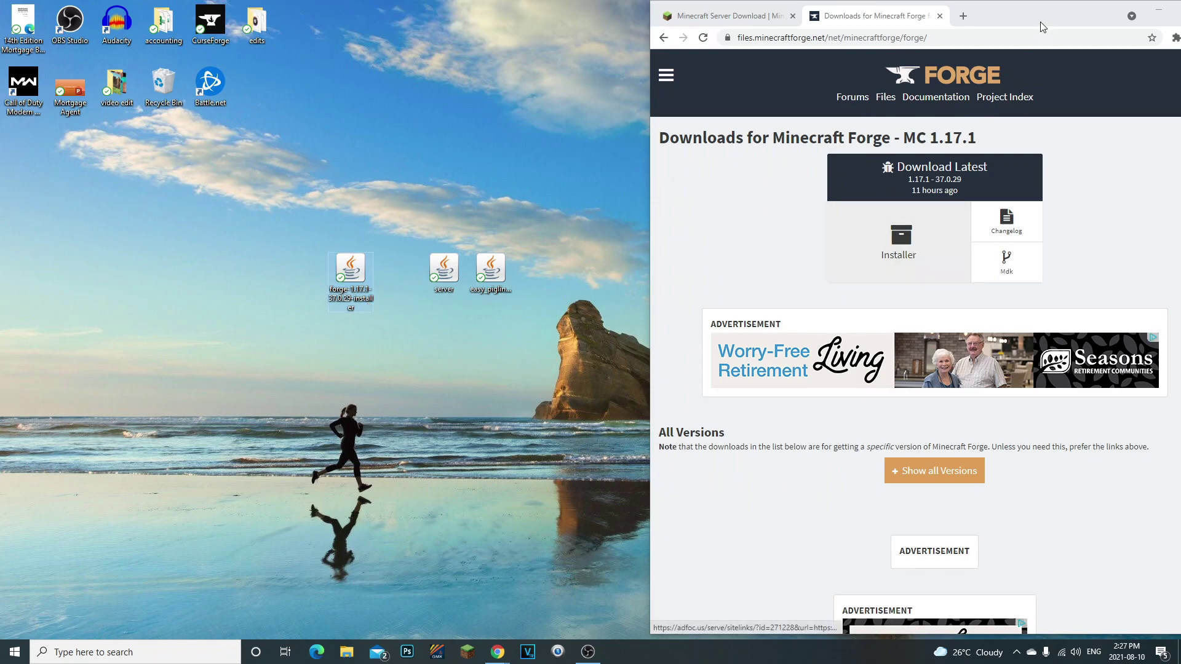
{"action": "left_click", "coordinate": [1028, 10]}
{"action": "left_click_drag", "start_coordinate": [1027, 10], "coordinate": [1014, 10]}
{"action": "left_click", "coordinate": [351, 269]}
{"action": "left_click_drag", "start_coordinate": [387, 329], "coordinate": [295, 212]}
{"action": "left_click", "coordinate": [309, 235]}
Step: Close the Forge page and read the setup instructions on the maximized Minecraft: Java Edition server download page
{"action": "left_click", "coordinate": [927, 18]}
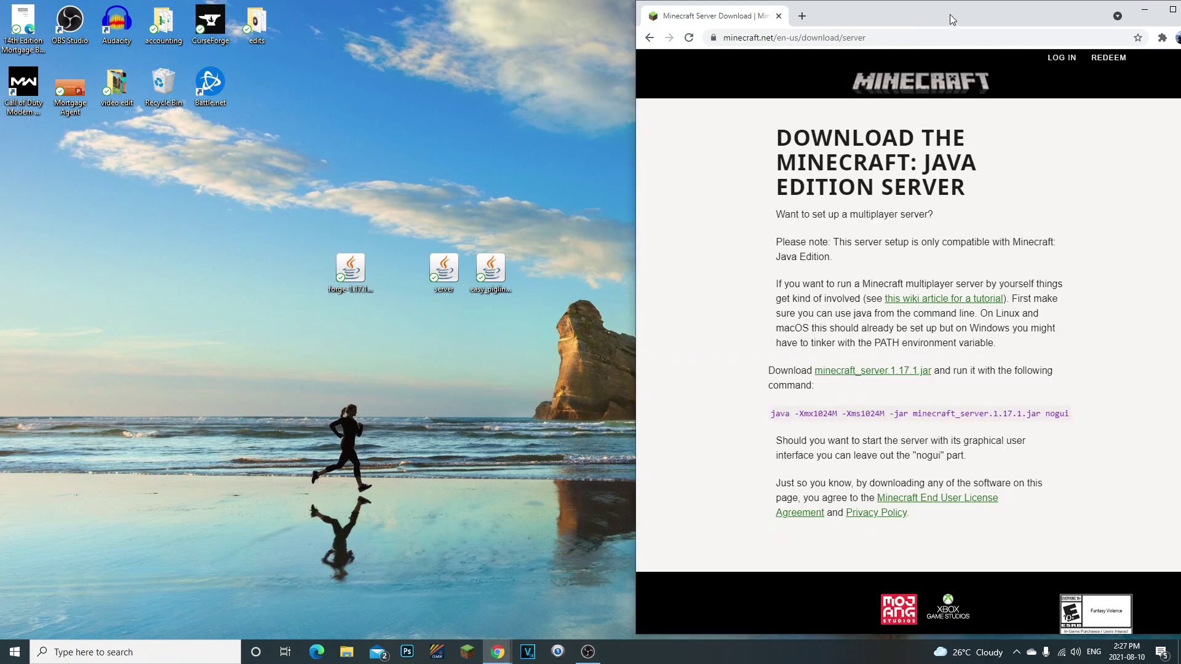
{"action": "double_click", "coordinate": [950, 14]}
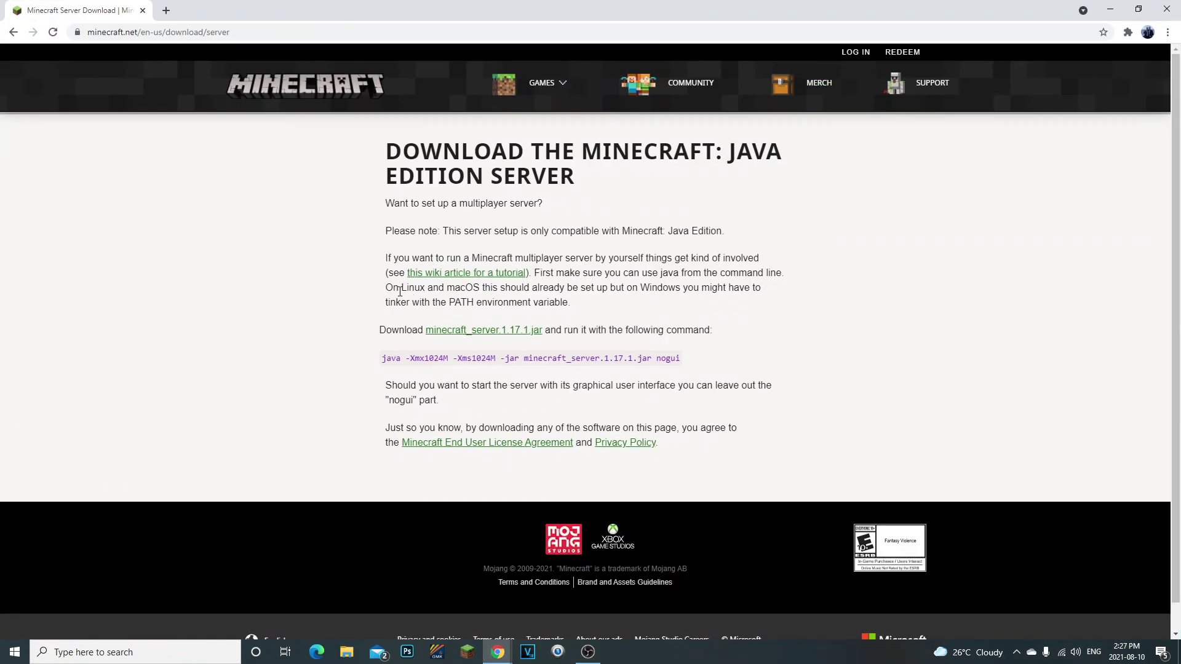
{"action": "left_click_drag", "start_coordinate": [392, 258], "coordinate": [696, 322]}
{"action": "left_click_drag", "start_coordinate": [668, 314], "coordinate": [388, 258]}
{"action": "left_click", "coordinate": [399, 263]}
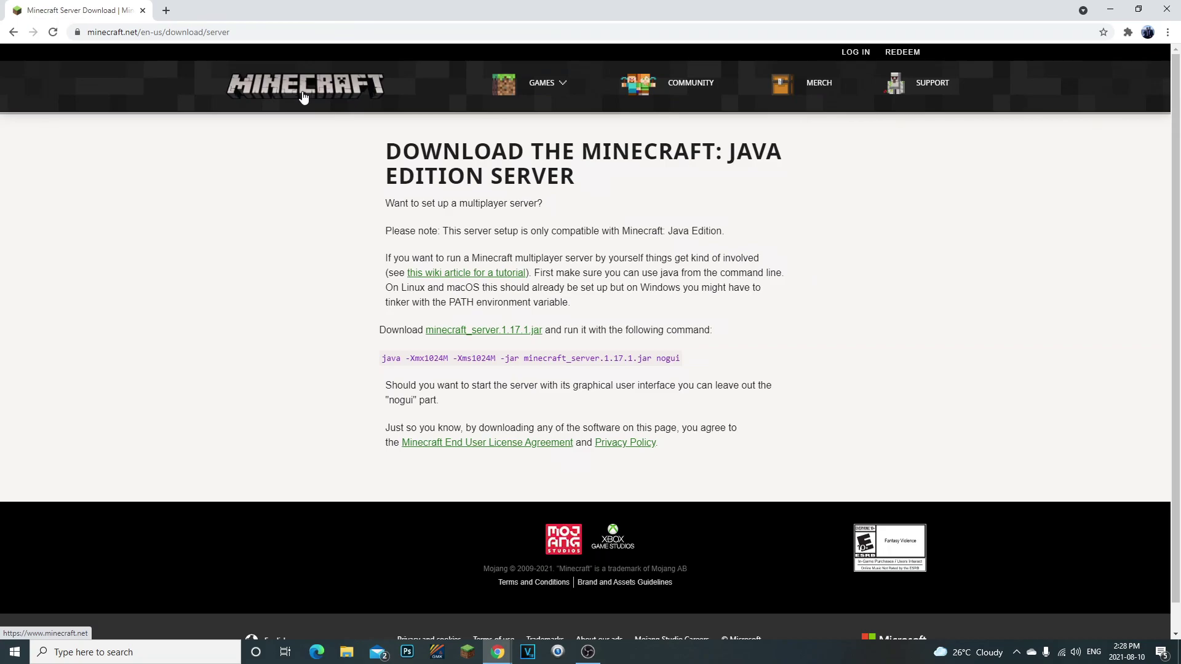
{"action": "left_click_drag", "start_coordinate": [383, 260], "coordinate": [302, 266]}
{"action": "left_click", "coordinate": [302, 267]}
{"action": "left_click_drag", "start_coordinate": [392, 258], "coordinate": [592, 312]}
{"action": "left_click", "coordinate": [591, 313]}
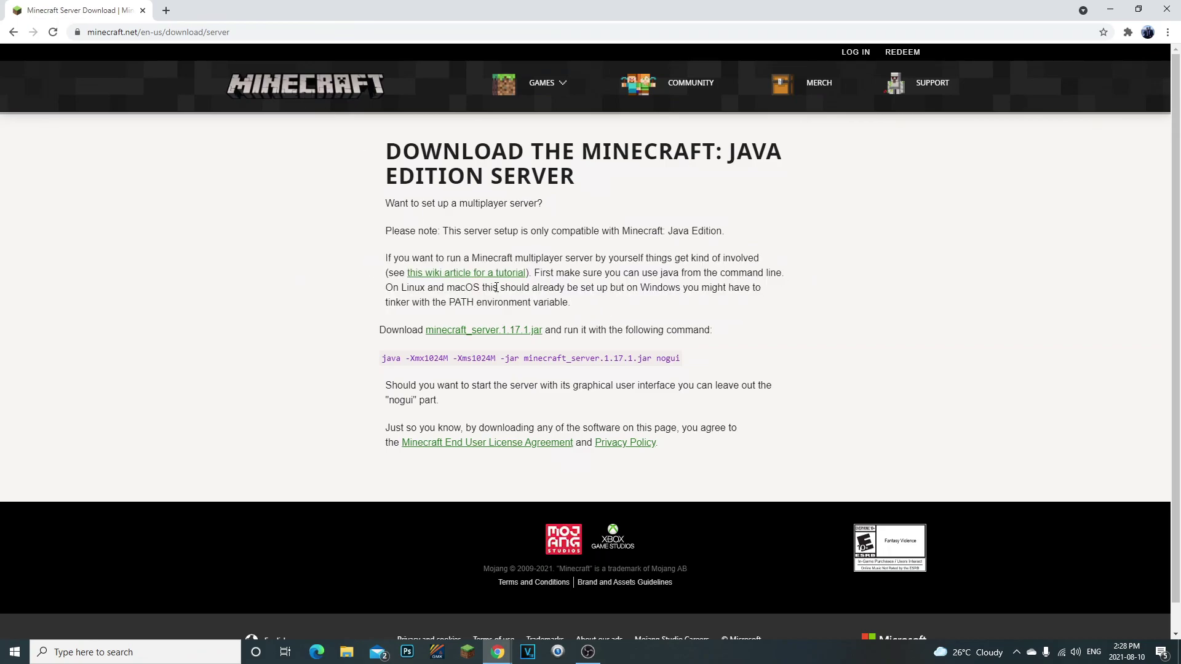
{"action": "left_click_drag", "start_coordinate": [388, 259], "coordinate": [372, 240]}
{"action": "left_click", "coordinate": [602, 315]}
{"action": "left_click", "coordinate": [369, 271]}
{"action": "left_click", "coordinate": [580, 313]}
{"action": "left_click_drag", "start_coordinate": [375, 244], "coordinate": [697, 298]}
{"action": "left_click", "coordinate": [570, 312]}
{"action": "left_click", "coordinate": [573, 299]}
{"action": "left_click", "coordinate": [384, 258]}
{"action": "left_click", "coordinate": [698, 298]}
Step: Highlight the minecraft_server.1.17.1.jar download link on the Minecraft server page
{"action": "double_click", "coordinate": [495, 330]}
{"action": "left_click_drag", "start_coordinate": [400, 330], "coordinate": [549, 330]}
{"action": "left_click", "coordinate": [519, 338]}
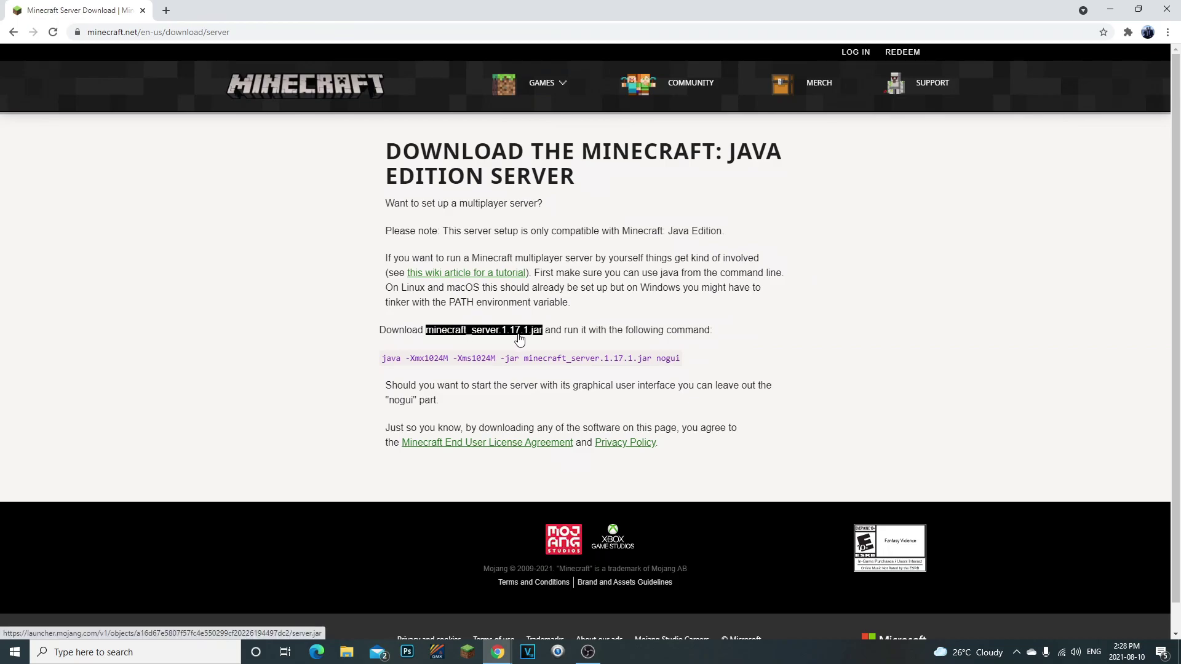
Step: Shrink the browser window off the desktop icons and move the server jar next to the Forge installer
{"action": "left_click_drag", "start_coordinate": [626, 8], "coordinate": [822, 0]}
{"action": "left_click_drag", "start_coordinate": [591, 9], "coordinate": [899, 80]}
{"action": "left_click_drag", "start_coordinate": [458, 274], "coordinate": [400, 280]}
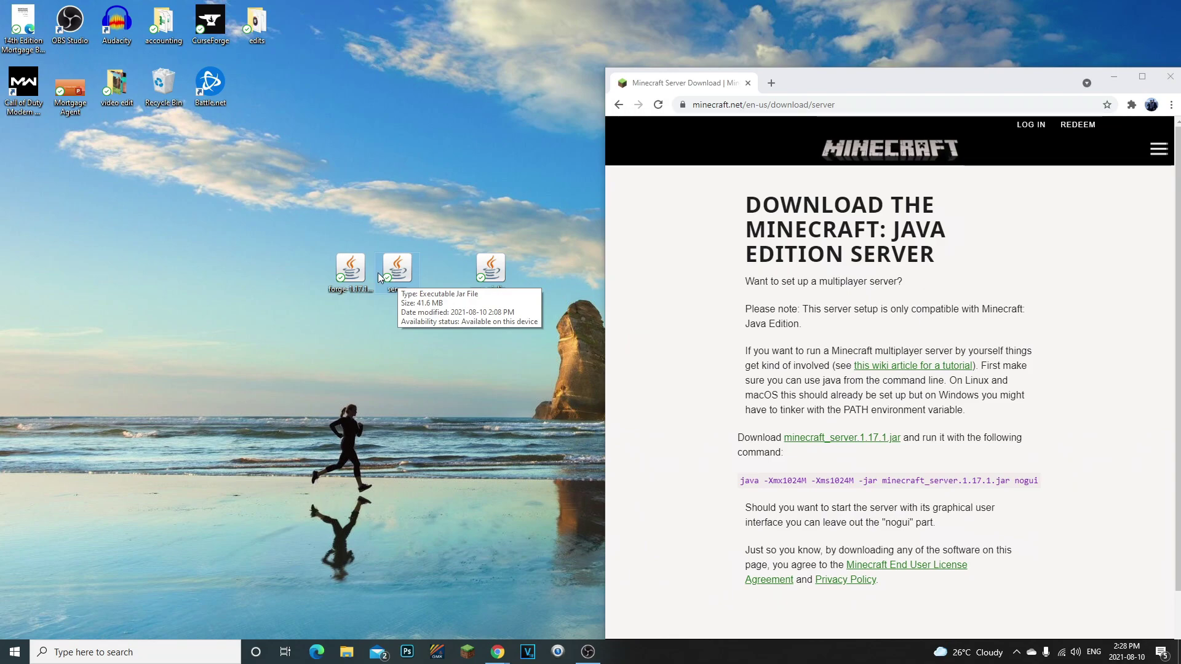
{"action": "left_click", "coordinate": [356, 307]}
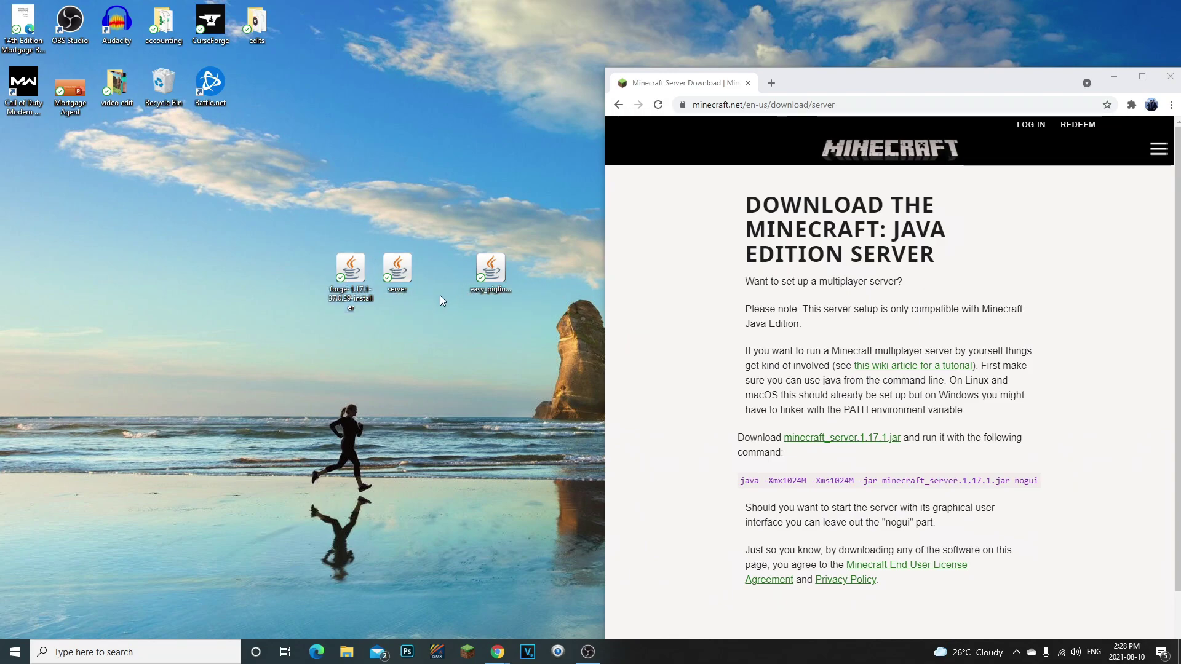
Step: Move the easy_piglins mod jar next to the server jar on the desktop
{"action": "left_click_drag", "start_coordinate": [458, 188], "coordinate": [531, 315]}
{"action": "left_click_drag", "start_coordinate": [434, 213], "coordinate": [544, 327]}
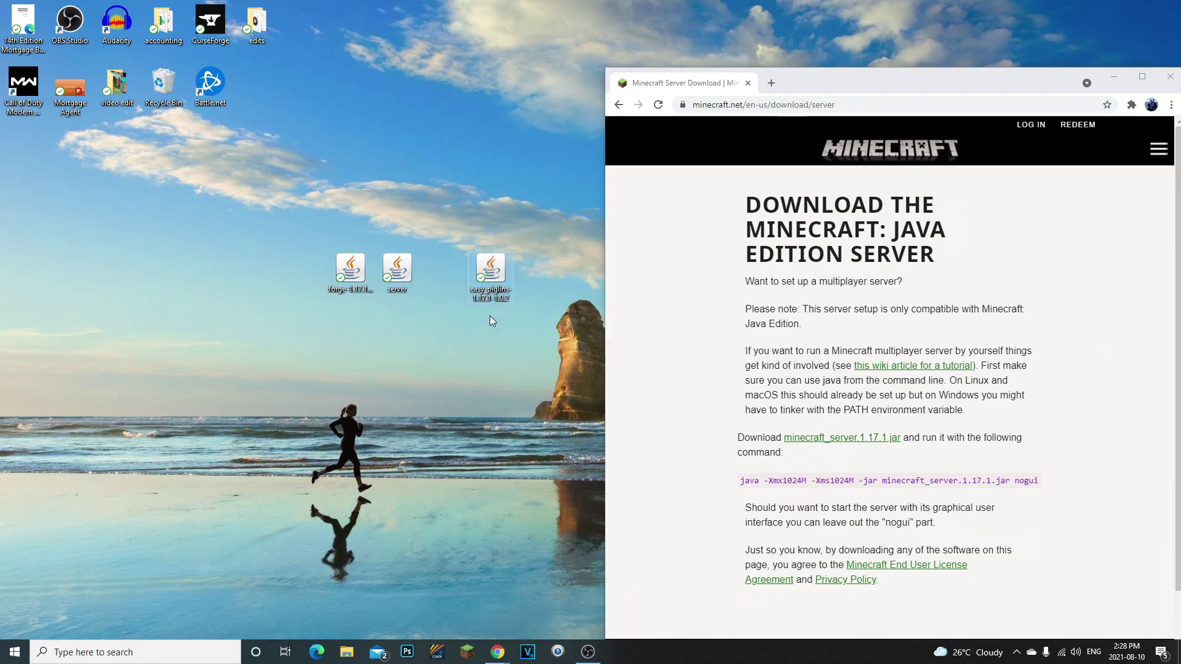
{"action": "left_click_drag", "start_coordinate": [419, 190], "coordinate": [531, 297]}
{"action": "left_click_drag", "start_coordinate": [561, 336], "coordinate": [574, 396]}
{"action": "left_click_drag", "start_coordinate": [538, 347], "coordinate": [403, 192]}
{"action": "left_click_drag", "start_coordinate": [432, 196], "coordinate": [576, 386]}
{"action": "left_click_drag", "start_coordinate": [500, 271], "coordinate": [454, 270]}
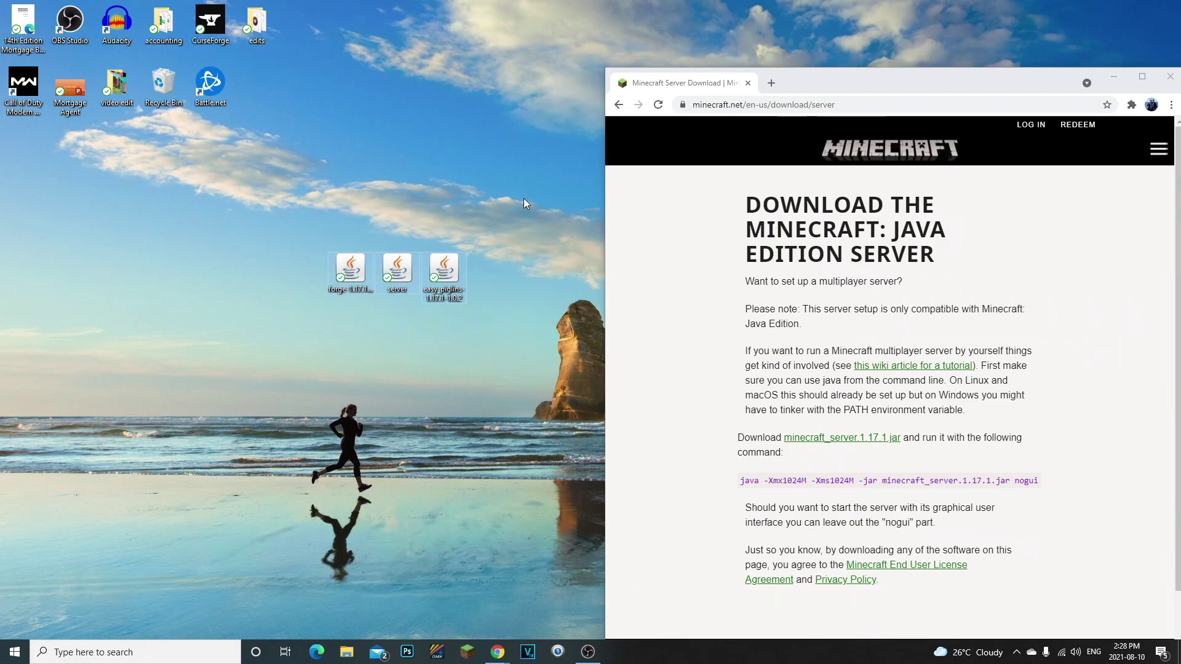
{"action": "left_click_drag", "start_coordinate": [464, 297], "coordinate": [511, 277]}
{"action": "left_click_drag", "start_coordinate": [537, 235], "coordinate": [438, 302]}
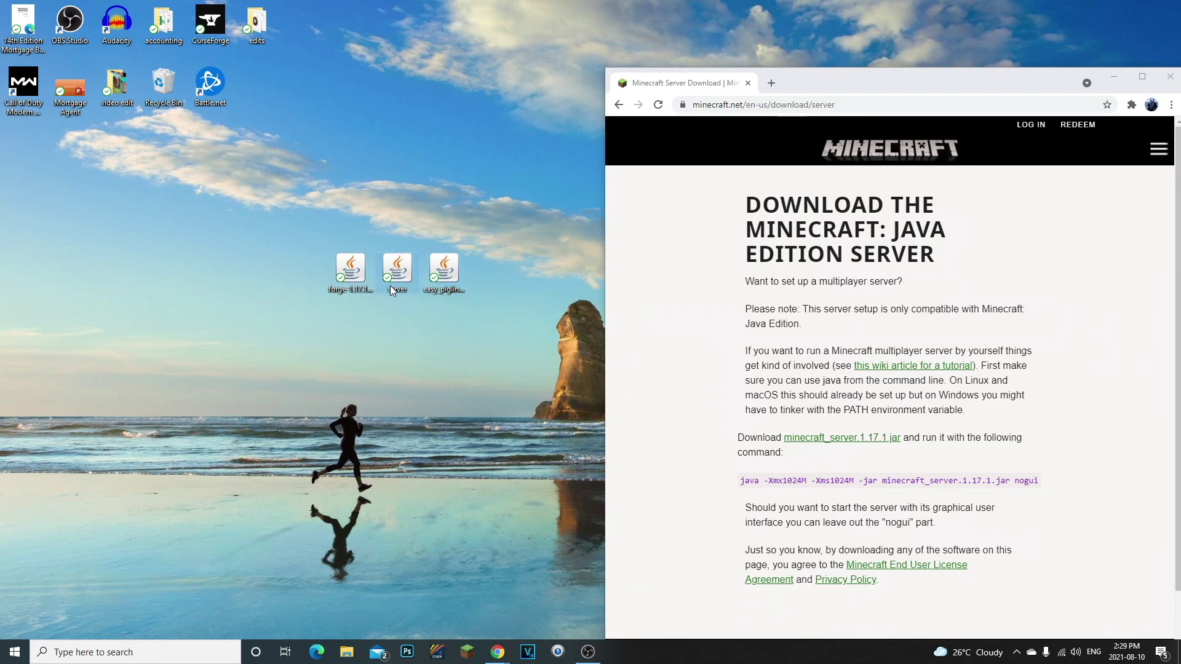
{"action": "left_click", "coordinate": [339, 285]}
Step: Highlight the java -Xmx1024M -Xms1024M launch command on the Minecraft server download page
{"action": "left_click_drag", "start_coordinate": [881, 83], "coordinate": [836, 51]}
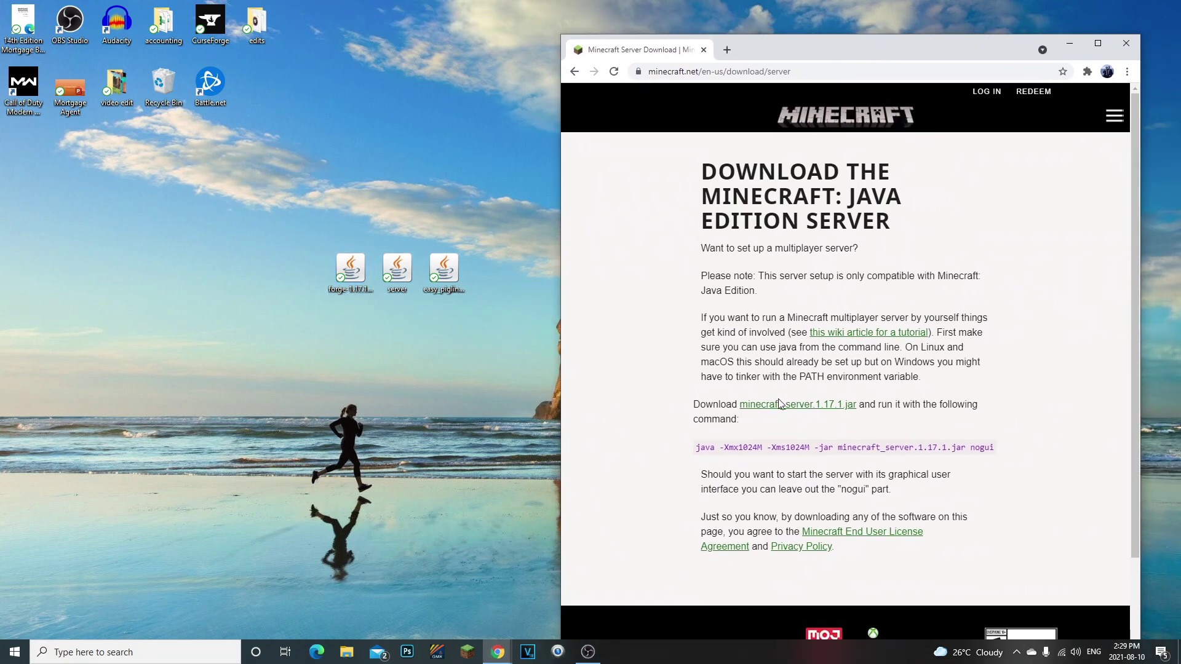
{"action": "left_click_drag", "start_coordinate": [994, 448], "coordinate": [624, 452]}
{"action": "right_click", "coordinate": [738, 455]}
{"action": "left_click", "coordinate": [763, 465]}
{"action": "left_click", "coordinate": [688, 456]}
{"action": "left_click", "coordinate": [735, 449]}
{"action": "left_click_drag", "start_coordinate": [700, 449], "coordinate": [999, 448]}
{"action": "left_click", "coordinate": [973, 433]}
Step: Minimize the browser, open the Minecraft server folder and snap it beside the desktop jar files
{"action": "left_click", "coordinate": [1069, 45]}
{"action": "double_click", "coordinate": [688, 277]}
{"action": "left_click_drag", "start_coordinate": [706, 184], "coordinate": [1180, 236]}
{"action": "left_click", "coordinate": [501, 53]}
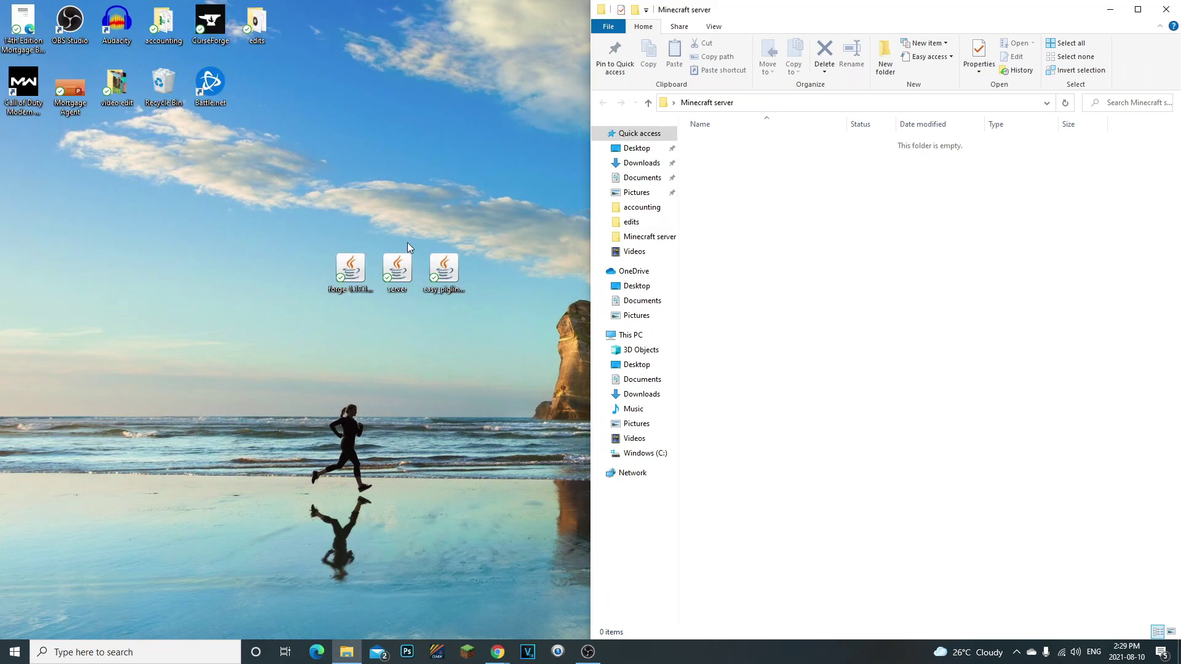
Step: Move the server jar from the desktop into the Minecraft server folder
{"action": "left_click_drag", "start_coordinate": [300, 251], "coordinate": [321, 292]}
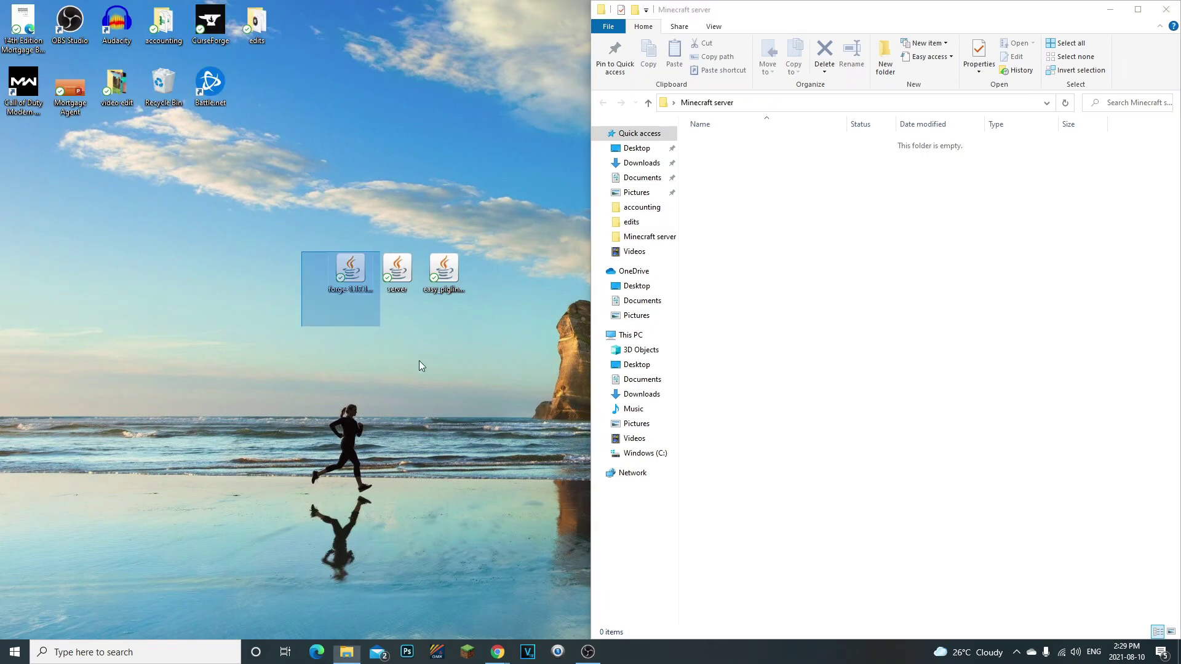
{"action": "left_click_drag", "start_coordinate": [477, 319], "coordinate": [367, 246]}
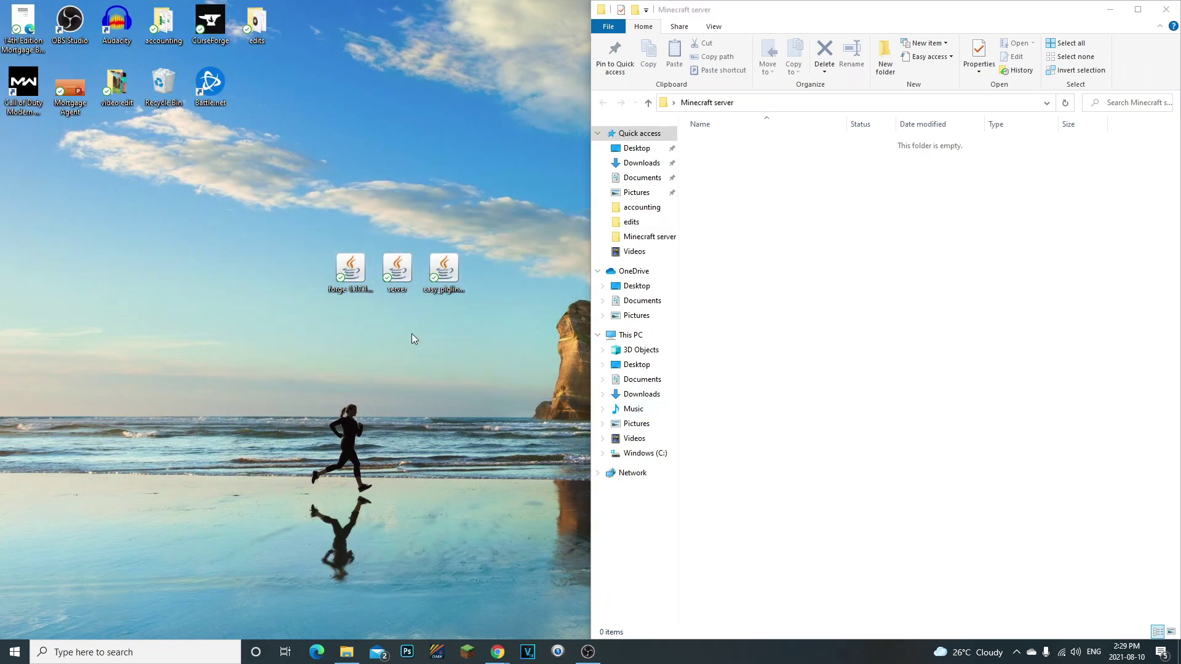
{"action": "left_click_drag", "start_coordinate": [460, 310], "coordinate": [627, 354]}
{"action": "left_click_drag", "start_coordinate": [409, 290], "coordinate": [879, 308]}
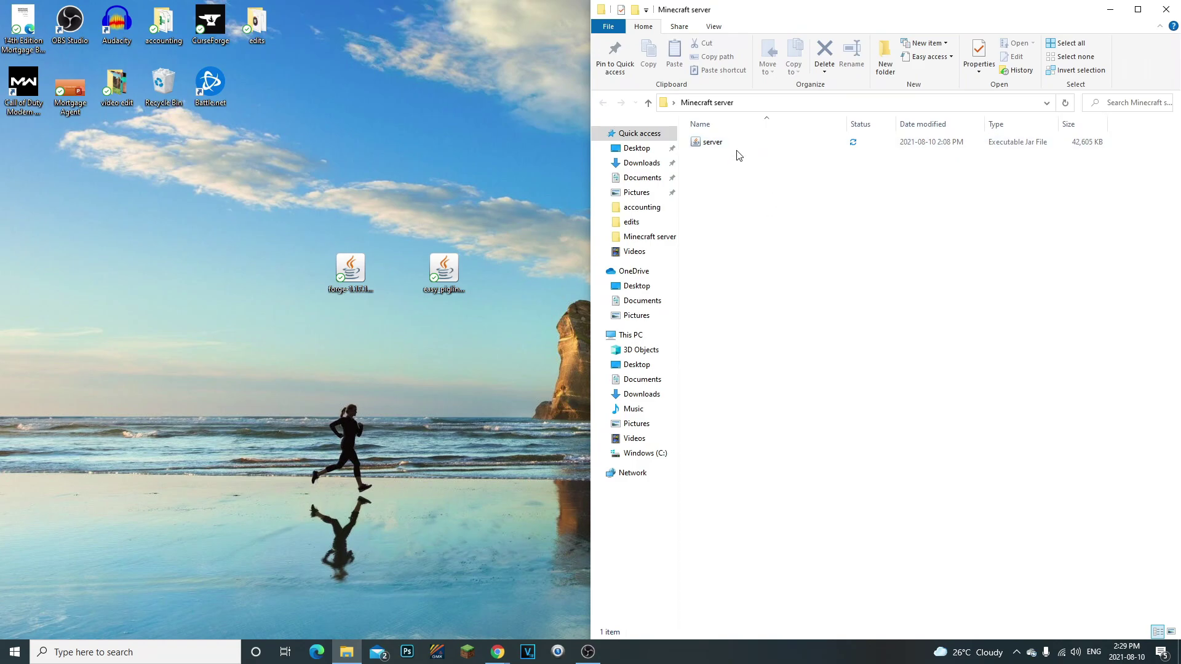
Step: Create a new text document with its default name in the Minecraft server folder
{"action": "left_click", "coordinate": [708, 148]}
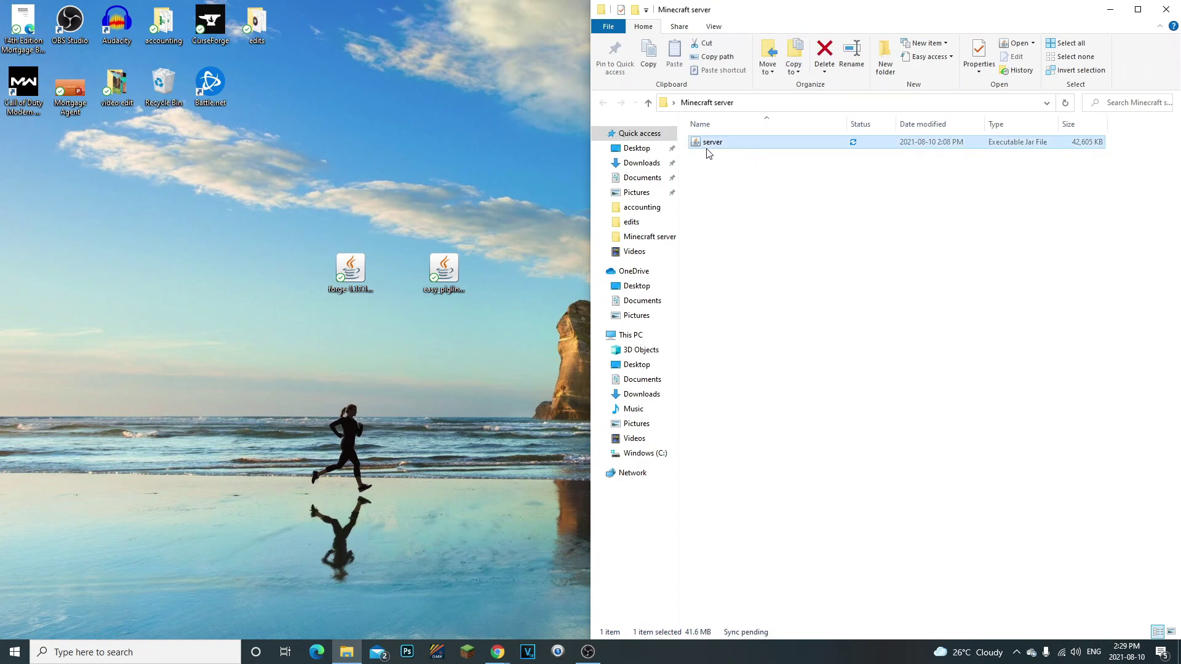
{"action": "right_click", "coordinate": [719, 203]}
{"action": "mouse_move", "coordinate": [778, 405]}
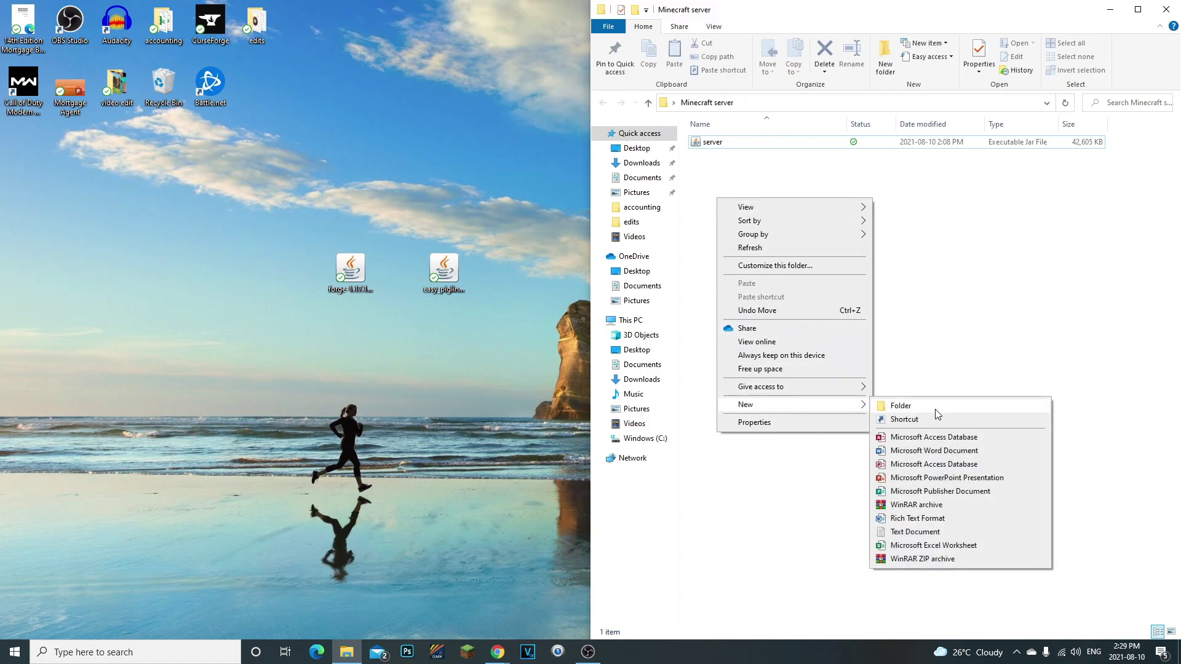
{"action": "left_click", "coordinate": [911, 533]}
{"action": "key", "text": "Return"}
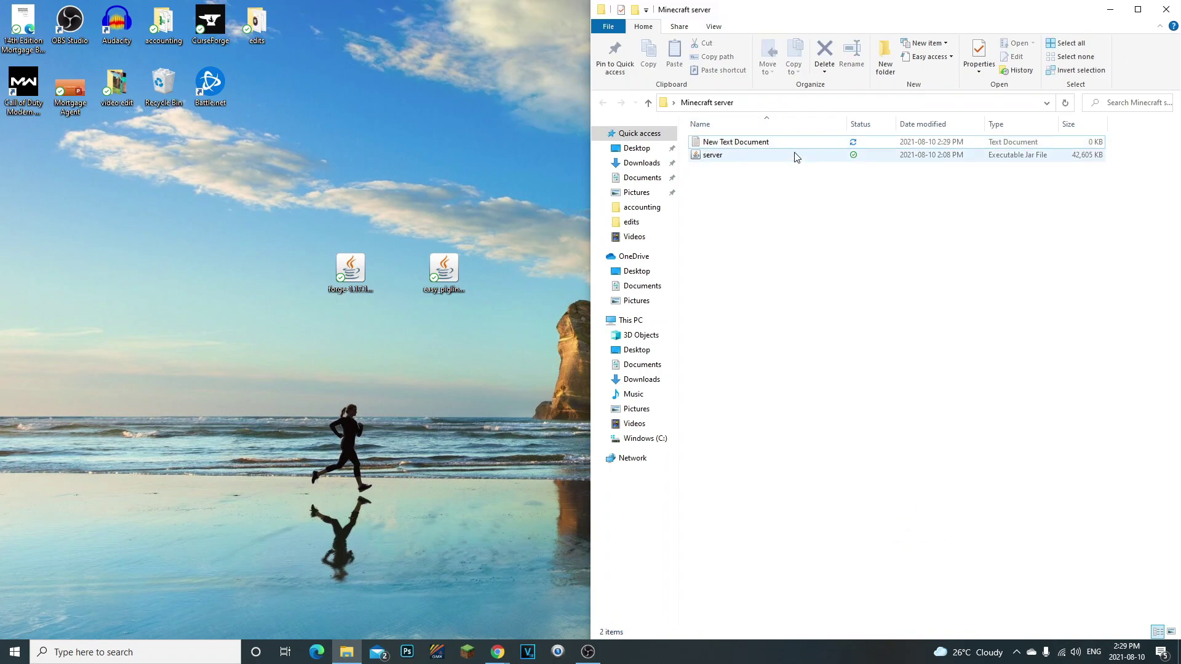
Step: Open the new text document and paste in the copied java launch command for minecraft_server.1.17.1.jar
{"action": "double_click", "coordinate": [792, 143]}
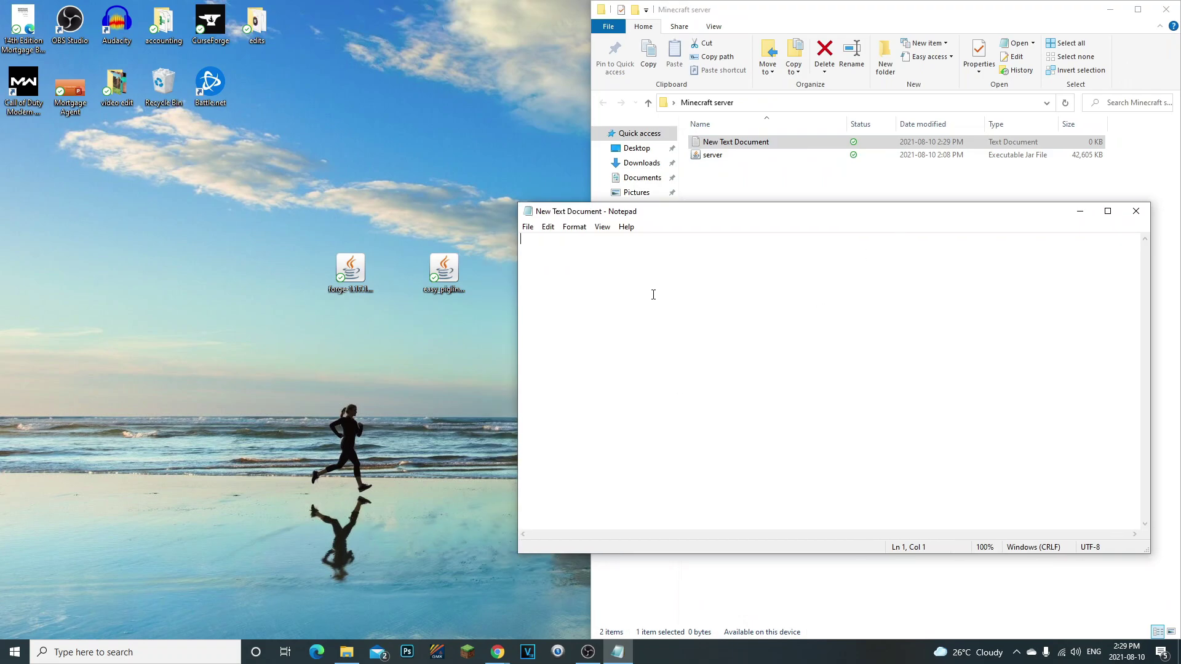
{"action": "key", "text": "ctrl+v"}
{"action": "left_click", "coordinate": [697, 327]}
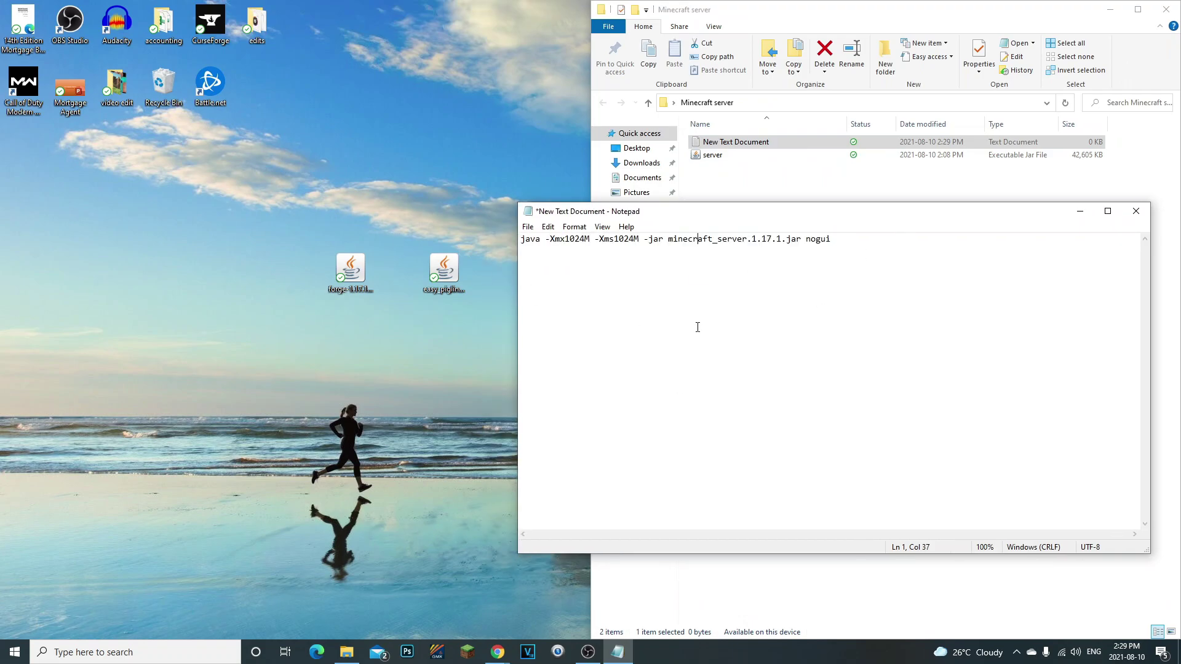
Step: Add a second line reading "pause" below the java launch command
{"action": "left_click_drag", "start_coordinate": [869, 272], "coordinate": [520, 289]}
{"action": "left_click", "coordinate": [584, 259]}
{"action": "mouse_move", "coordinate": [525, 245]}
{"action": "left_mouse_down"}
{"action": "mouse_move", "coordinate": [815, 246]}
{"action": "mouse_move", "coordinate": [521, 265]}
{"action": "left_mouse_up"}
{"action": "left_click", "coordinate": [815, 246]}
{"action": "left_click", "coordinate": [645, 279]}
{"action": "key", "text": "Return"}
{"action": "type", "text": "pause"}
{"action": "double_click", "coordinate": [535, 251]}
{"action": "left_click", "coordinate": [554, 257]}
{"action": "left_click_drag", "start_coordinate": [669, 238], "coordinate": [717, 239]}
{"action": "key", "text": "BackSpace"}
{"action": "key", "text": "ctrl+z"}
{"action": "left_click", "coordinate": [547, 249]}
{"action": "left_click", "coordinate": [536, 253]}
{"action": "double_click", "coordinate": [549, 250]}
{"action": "left_click", "coordinate": [548, 251]}
{"action": "key", "text": "ctrl+a"}
{"action": "left_click", "coordinate": [549, 250]}
{"action": "mouse_move", "coordinate": [668, 243]}
{"action": "left_mouse_down"}
{"action": "mouse_move", "coordinate": [716, 241]}
{"action": "mouse_move", "coordinate": [678, 248]}
{"action": "left_mouse_up"}
{"action": "left_click", "coordinate": [681, 246]}
{"action": "mouse_move", "coordinate": [675, 242]}
{"action": "left_mouse_down"}
{"action": "mouse_move", "coordinate": [732, 250]}
{"action": "mouse_move", "coordinate": [669, 241]}
{"action": "left_mouse_up"}
{"action": "left_click", "coordinate": [733, 251]}
{"action": "left_click", "coordinate": [706, 327]}
Step: Reposition the Notepad window below the folder's file list and select the server jar to compare its name with the command
{"action": "left_click_drag", "start_coordinate": [677, 215], "coordinate": [665, 264]}
{"action": "left_click", "coordinate": [762, 215]}
{"action": "left_click", "coordinate": [561, 265]}
{"action": "left_click", "coordinate": [775, 156]}
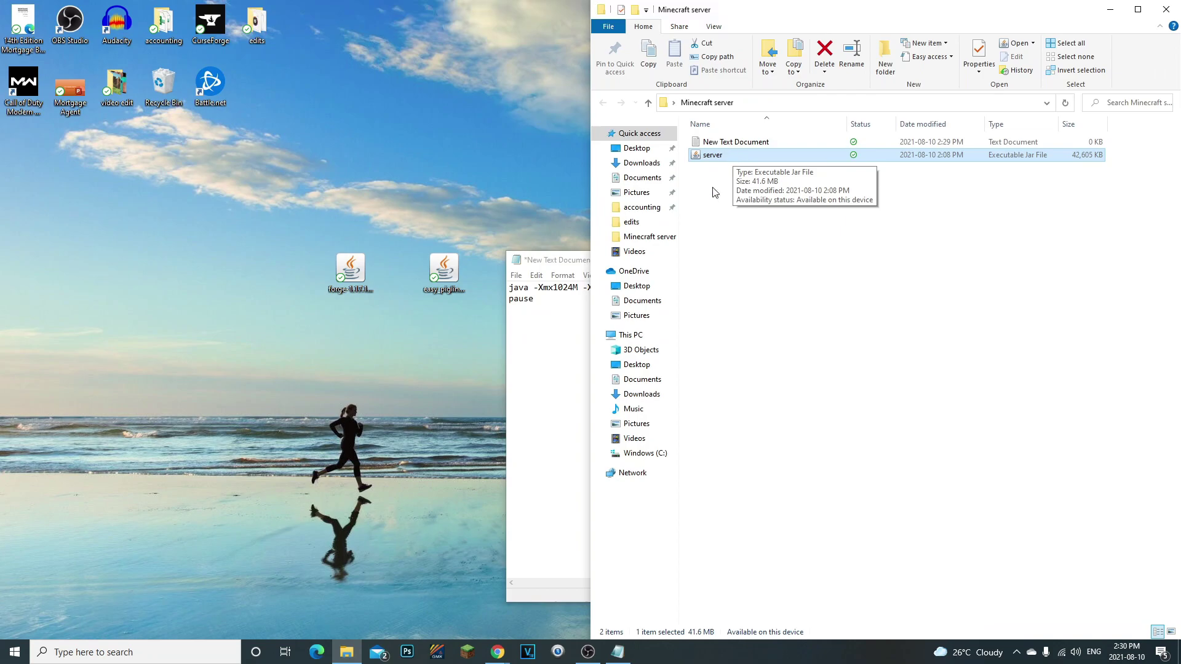
{"action": "left_click", "coordinate": [548, 260]}
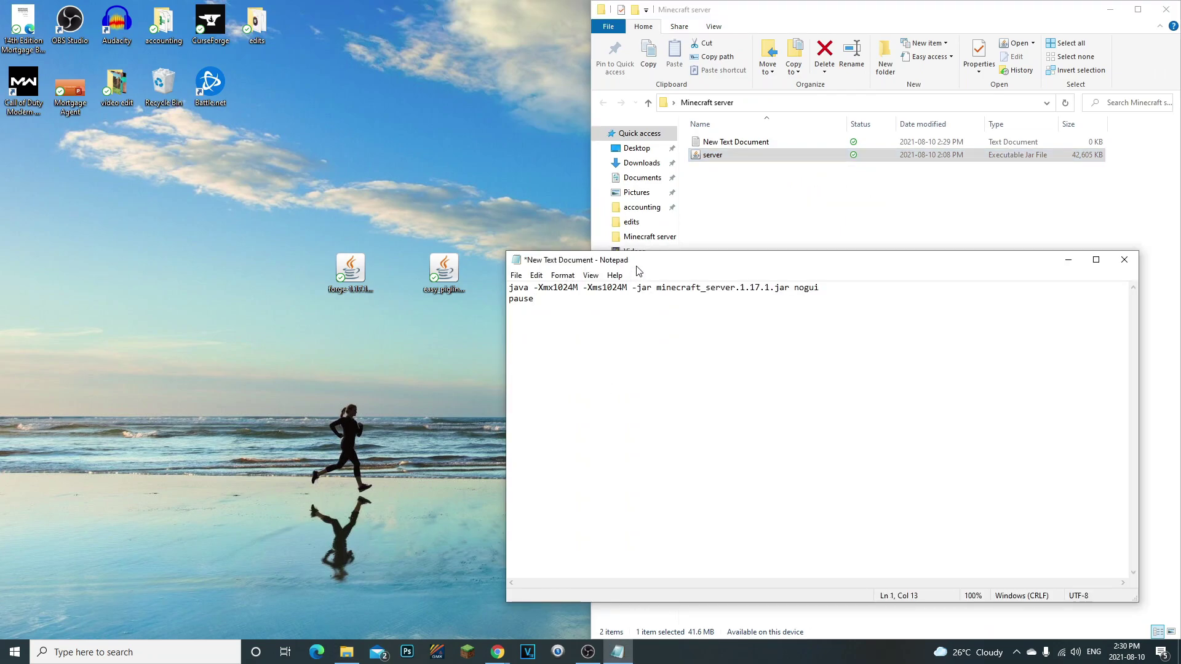
{"action": "left_click_drag", "start_coordinate": [636, 260], "coordinate": [718, 263]}
Step: Set the -Xmx memory value in the launch command to 2048M
{"action": "key", "text": "ctrl+a"}
{"action": "left_click", "coordinate": [662, 335]}
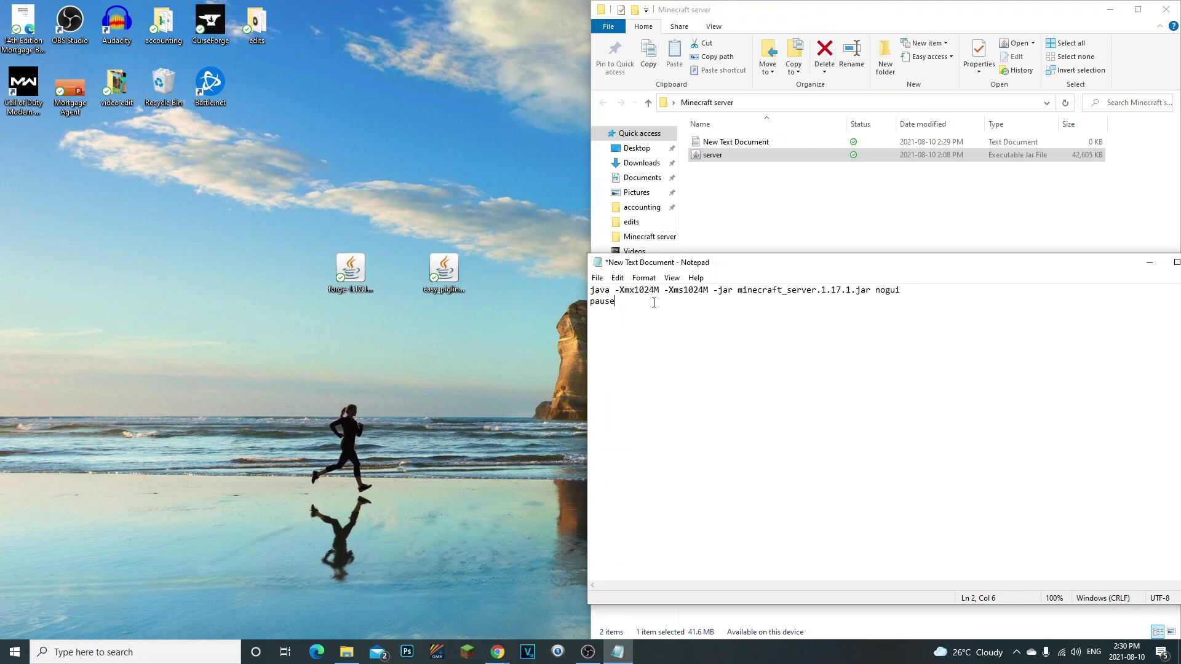
{"action": "left_click", "coordinate": [655, 289]}
{"action": "key", "text": "Return"}
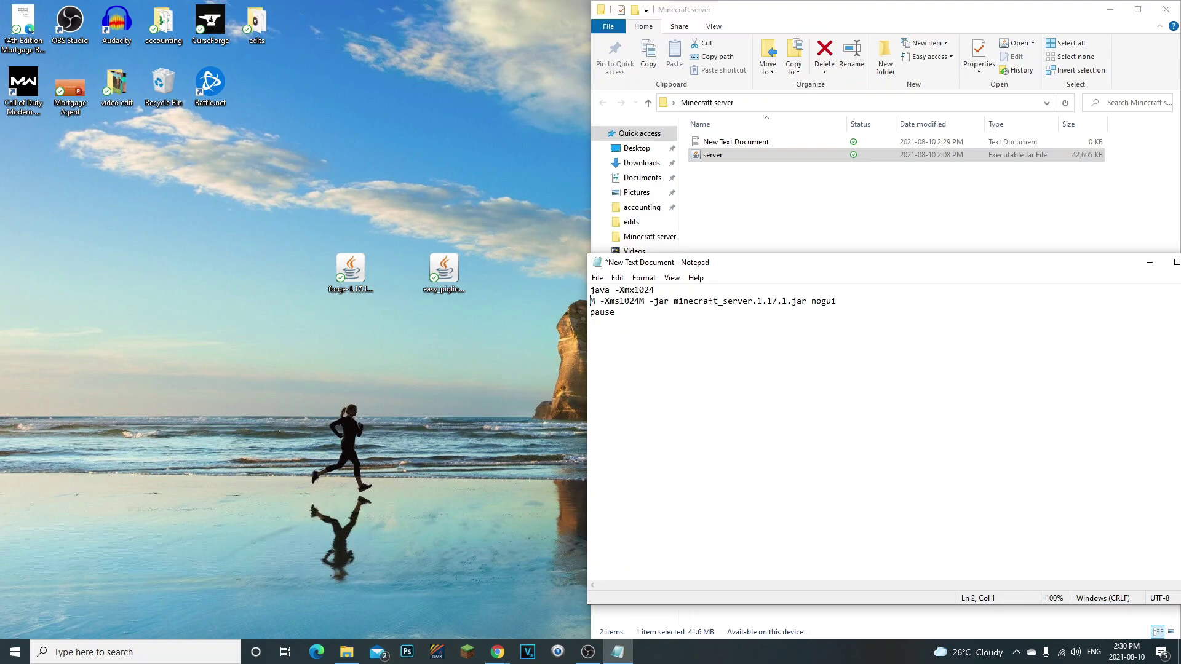
{"action": "key", "text": "BackSpace"}
{"action": "key", "text": "BackSpace"}
{"action": "key", "text": "BackSpace"}
{"action": "key", "text": "BackSpace"}
{"action": "key", "text": "BackSpace"}
{"action": "type", "text": "2048M -Xms"}
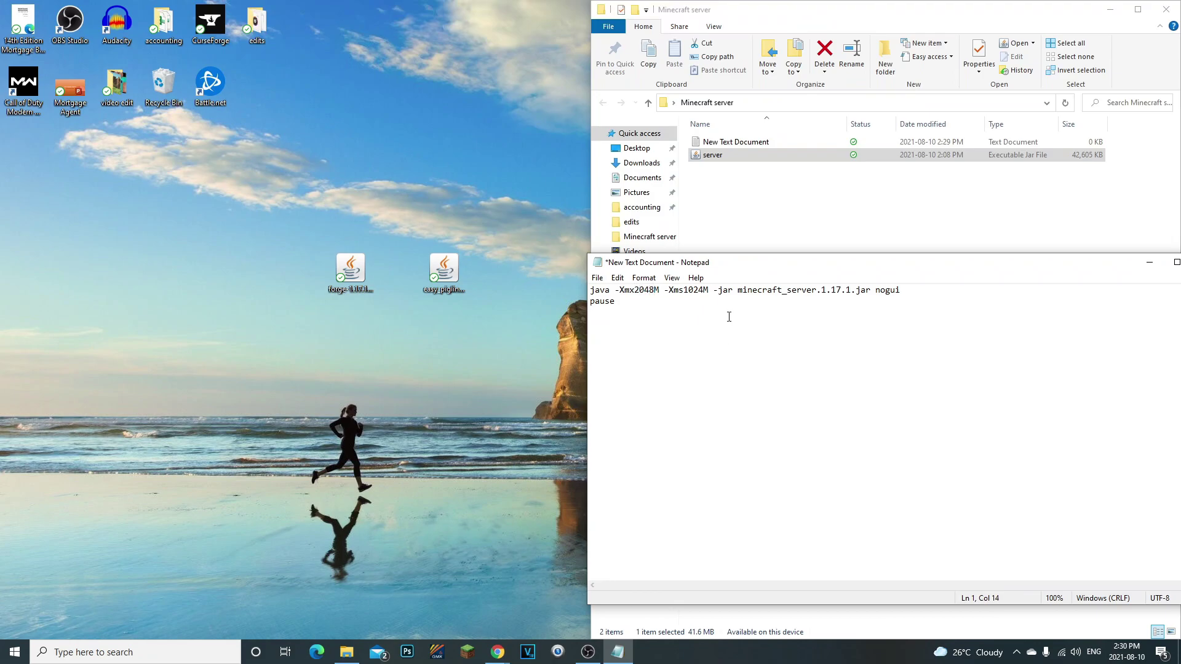
Step: Set the -Xms memory value in the launch command to 2048M
{"action": "left_click", "coordinate": [703, 292]}
{"action": "key", "text": "BackSpace"}
{"action": "key", "text": "BackSpace"}
{"action": "key", "text": "BackSpace"}
{"action": "key", "text": "BackSpace"}
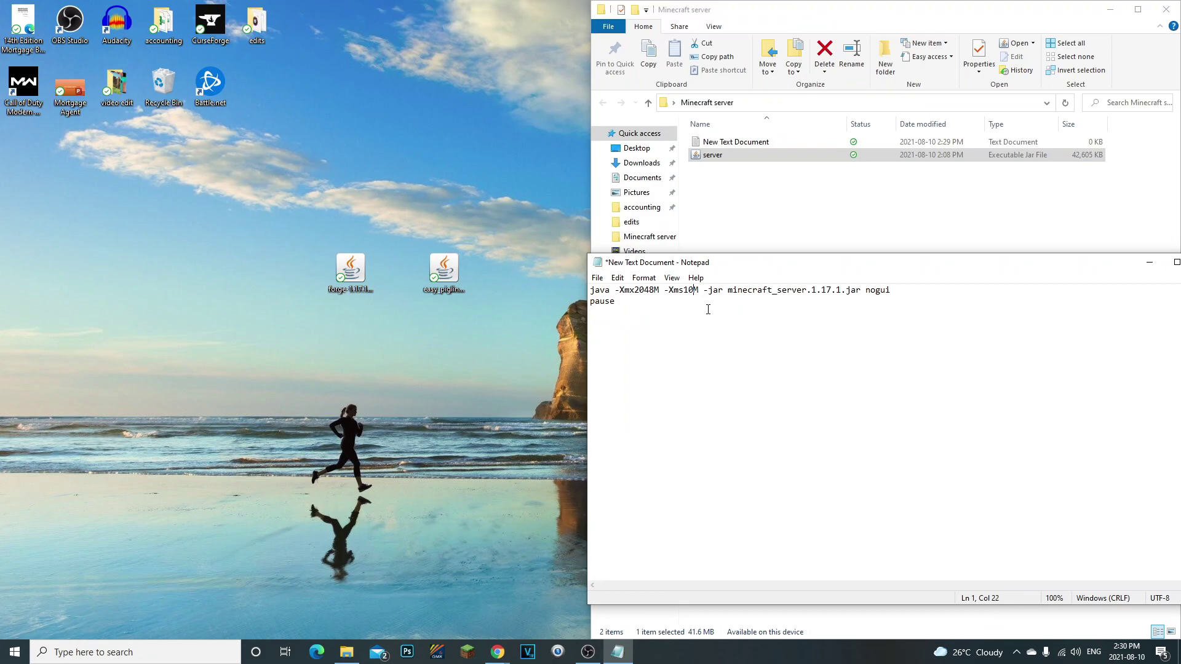
{"action": "type", "text": "2048"}
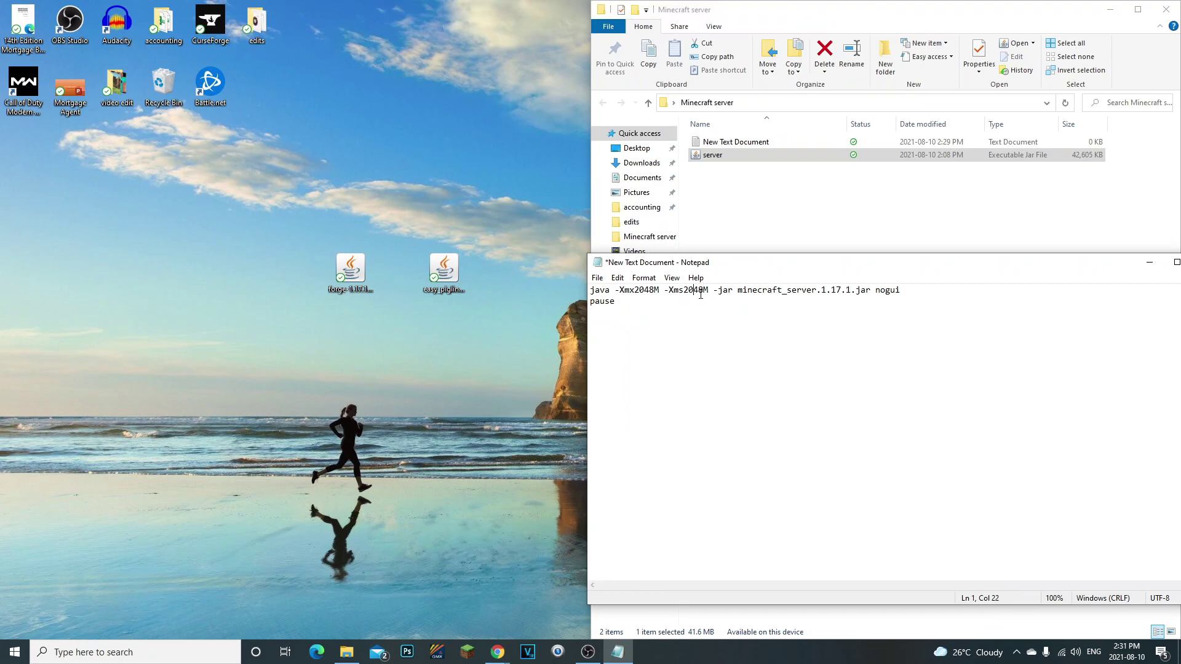
{"action": "key", "text": "Right"}
Step: Highlight the -Xms argument in the launch command to review it, and bring the Minecraft server folder back to the front
{"action": "double_click", "coordinate": [699, 293]}
{"action": "left_click", "coordinate": [696, 292]}
{"action": "double_click", "coordinate": [695, 292]}
{"action": "left_click", "coordinate": [718, 293]}
{"action": "double_click", "coordinate": [694, 293]}
{"action": "left_click", "coordinate": [698, 292]}
{"action": "double_click", "coordinate": [689, 290]}
{"action": "left_click", "coordinate": [696, 292]}
{"action": "left_click", "coordinate": [759, 193]}
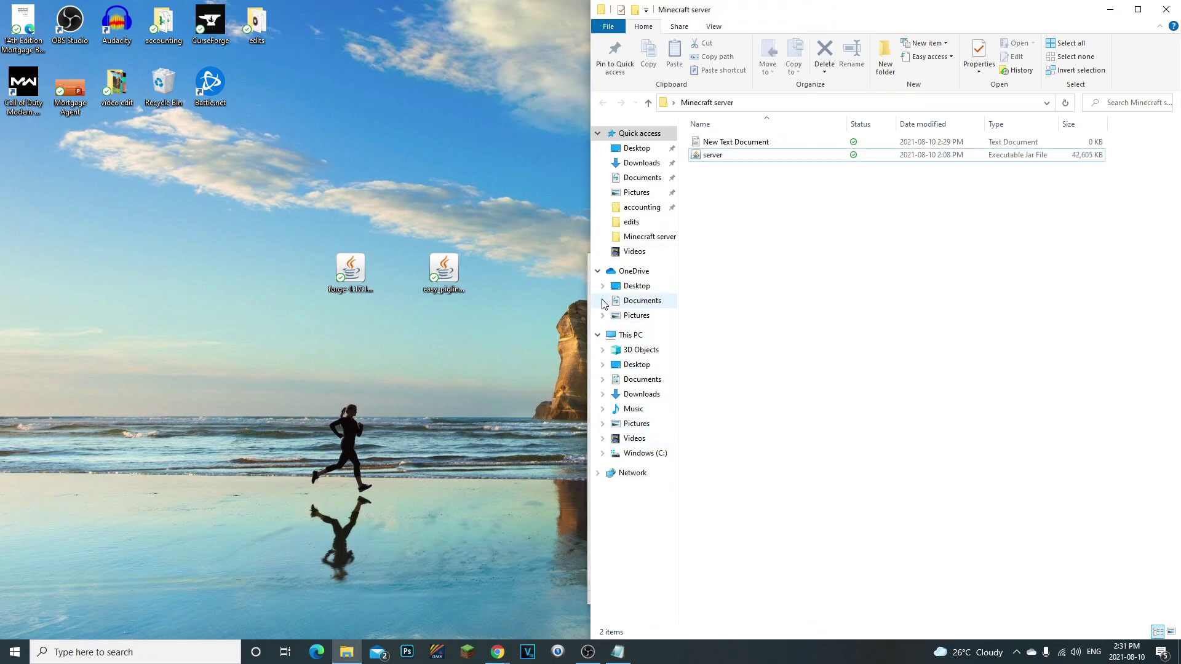
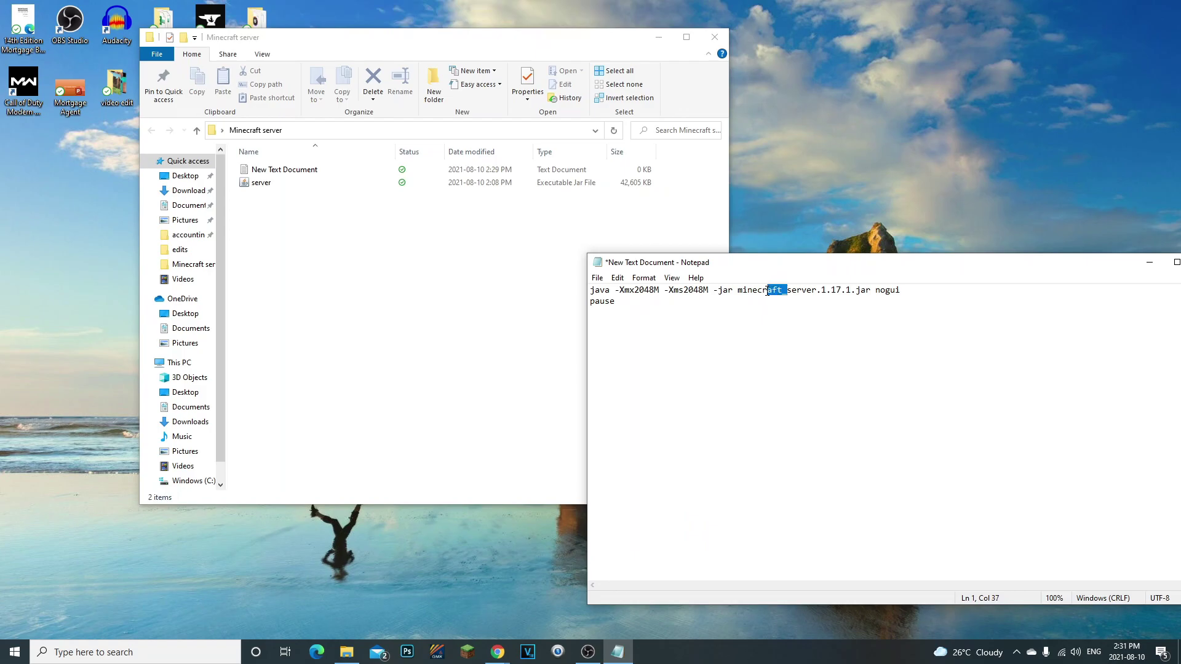
Step: Shorten the jar name in the launch command to server.jar by removing the minecraft_ prefix and the .1.17.1 version number
{"action": "key", "text": "BackSpace"}
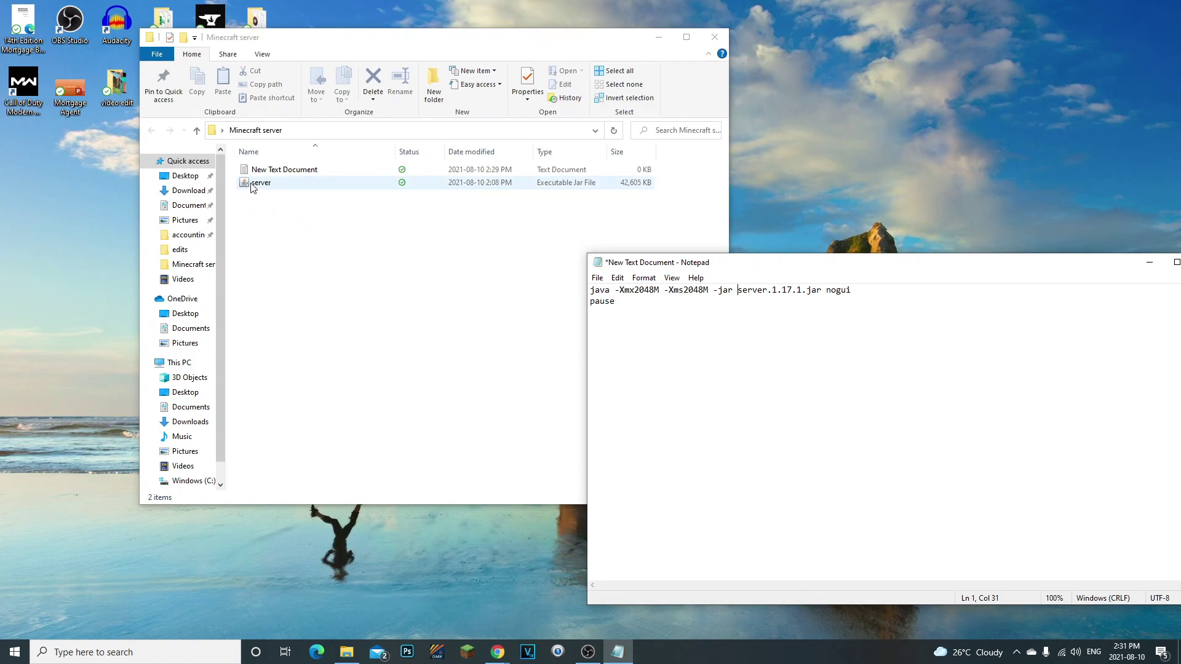
{"action": "left_click_drag", "start_coordinate": [767, 294], "coordinate": [802, 292]}
{"action": "key", "text": "BackSpace"}
{"action": "left_click_drag", "start_coordinate": [735, 294], "coordinate": [780, 304]}
{"action": "left_click", "coordinate": [780, 304]}
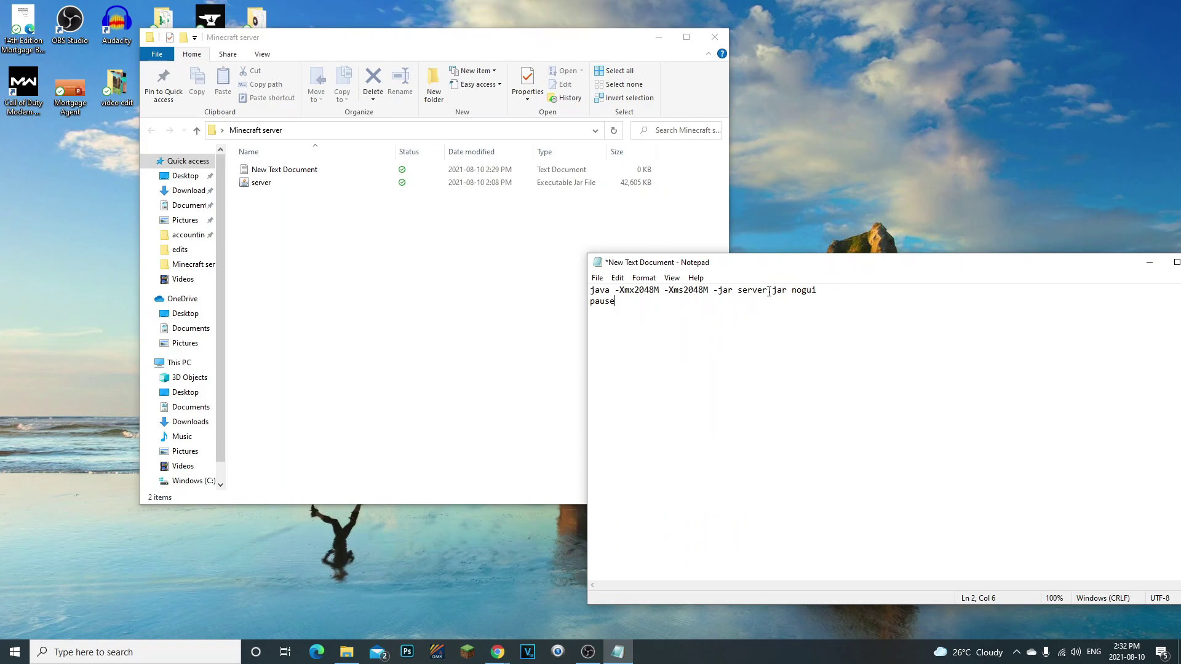
Step: Compare the jar name in the launch command with the name of the server jar file in the Minecraft server folder
{"action": "left_click_drag", "start_coordinate": [787, 291], "coordinate": [740, 292]}
{"action": "left_click", "coordinate": [747, 293]}
{"action": "left_click", "coordinate": [265, 185]}
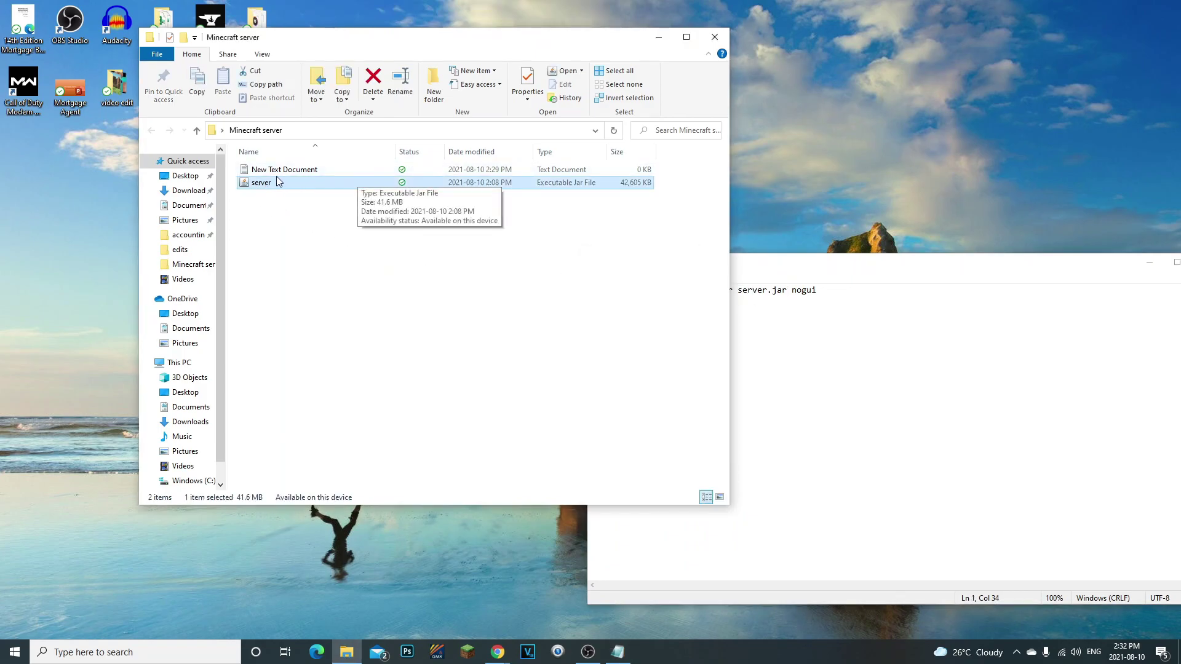
{"action": "left_click", "coordinate": [778, 361]}
{"action": "left_click_drag", "start_coordinate": [739, 289], "coordinate": [773, 289]}
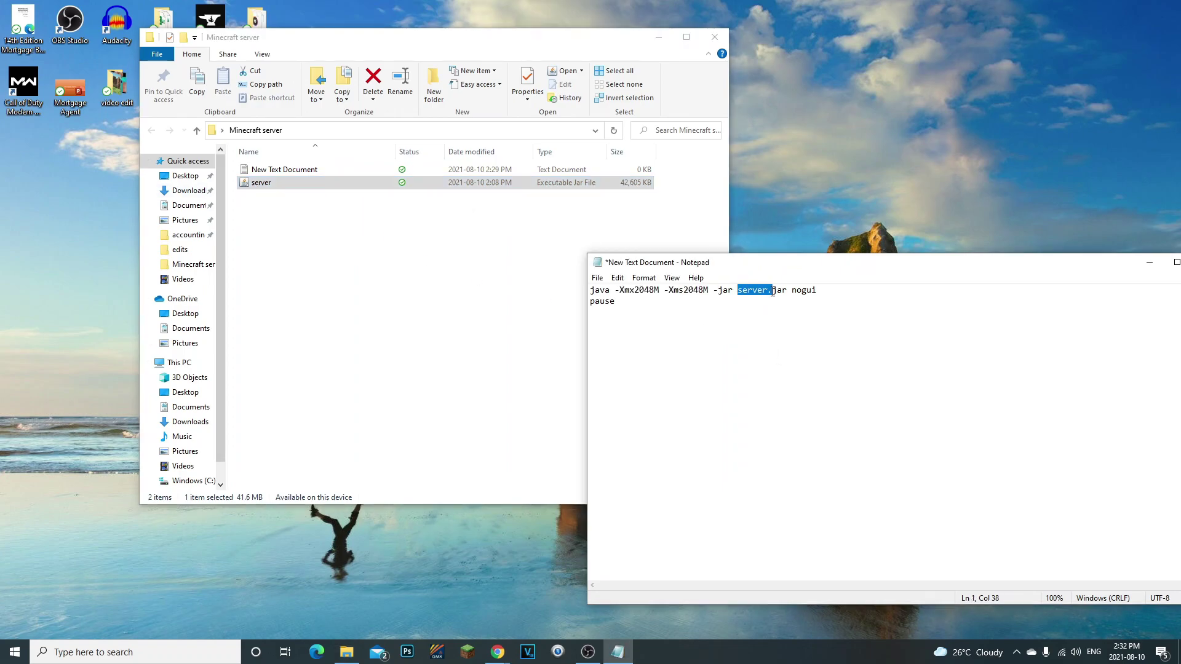
{"action": "left_click", "coordinate": [286, 184]}
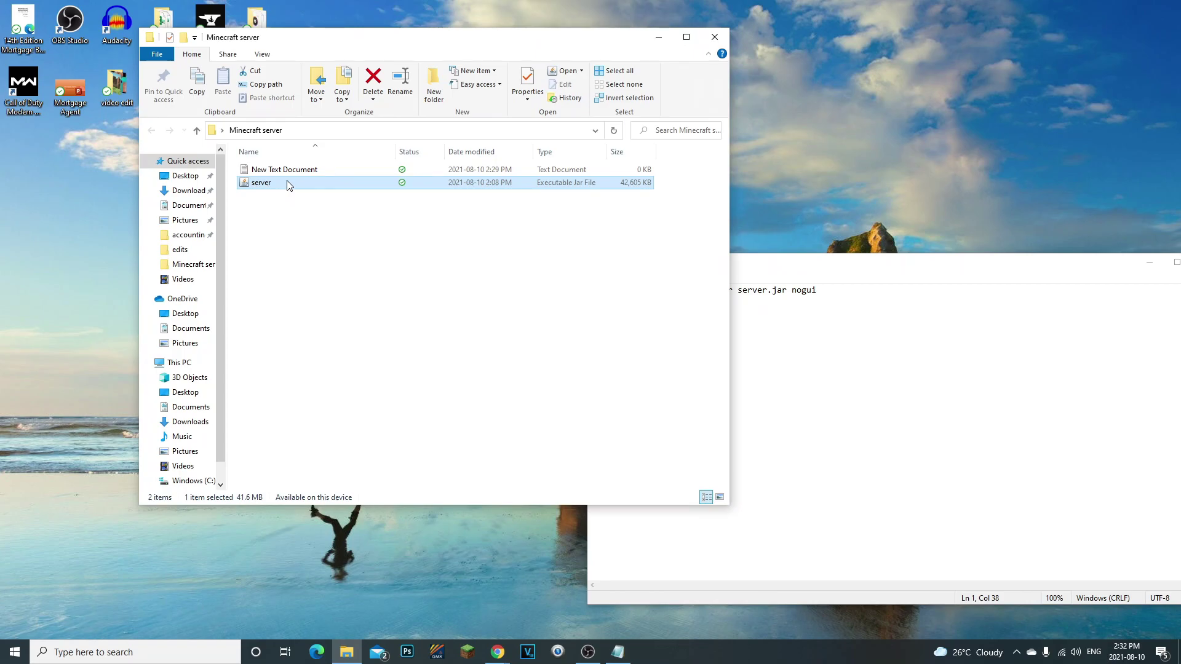
{"action": "left_click", "coordinate": [749, 314]}
{"action": "left_click_drag", "start_coordinate": [741, 293], "coordinate": [831, 303]}
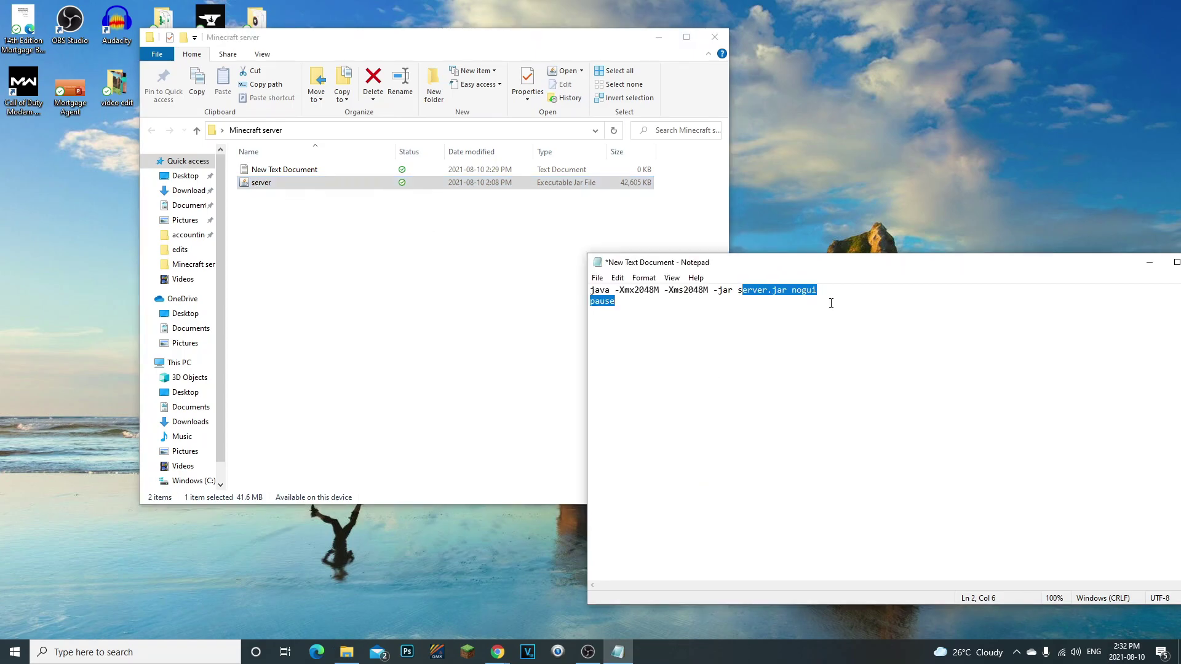
{"action": "left_click", "coordinate": [794, 303]}
{"action": "left_click_drag", "start_coordinate": [738, 293], "coordinate": [763, 292]}
{"action": "left_click", "coordinate": [776, 301]}
{"action": "double_click", "coordinate": [759, 292]}
{"action": "double_click", "coordinate": [748, 292]}
{"action": "left_click", "coordinate": [766, 291]}
{"action": "left_click", "coordinate": [762, 291]}
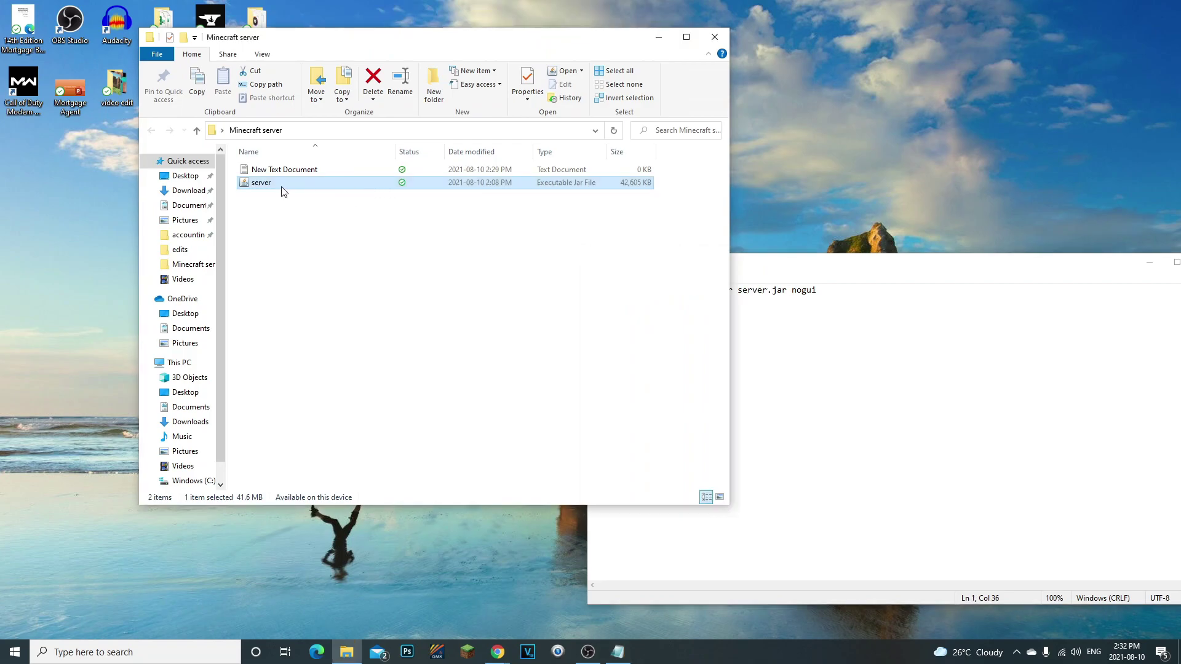
{"action": "left_click", "coordinate": [753, 308]}
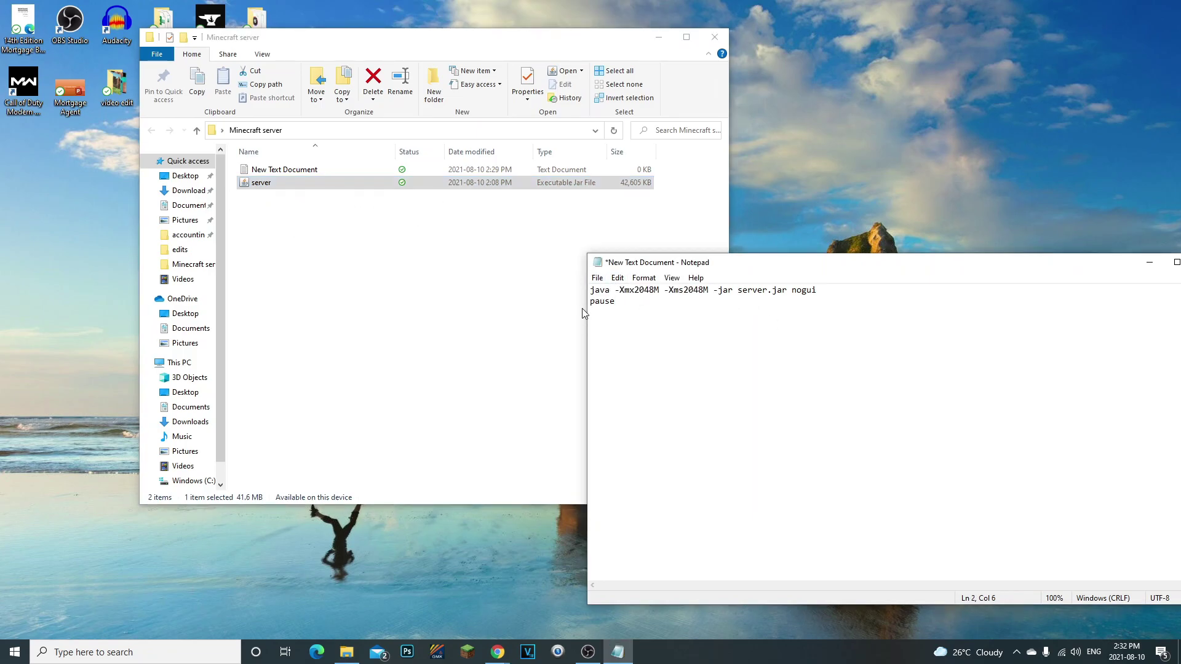
Step: Save the launch script in the Minecraft server folder as run.bat with the file type All Files
{"action": "left_click", "coordinate": [597, 278]}
{"action": "left_click", "coordinate": [618, 349]}
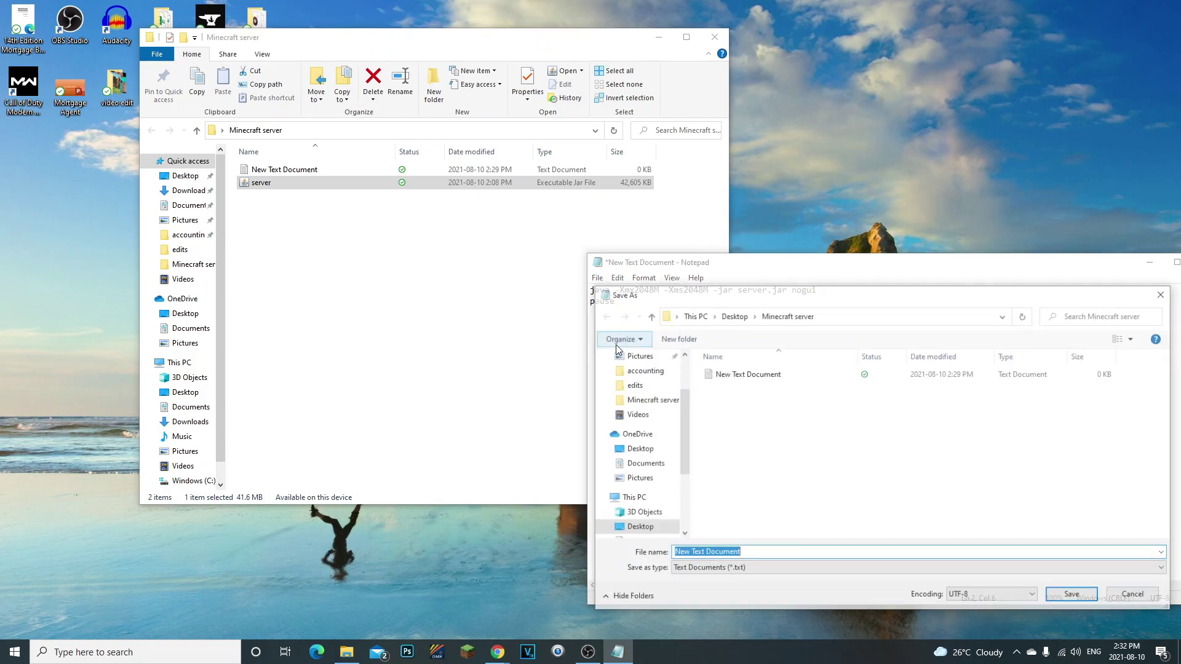
{"action": "key", "text": "BackSpace"}
{"action": "type", "text": "run.bat"}
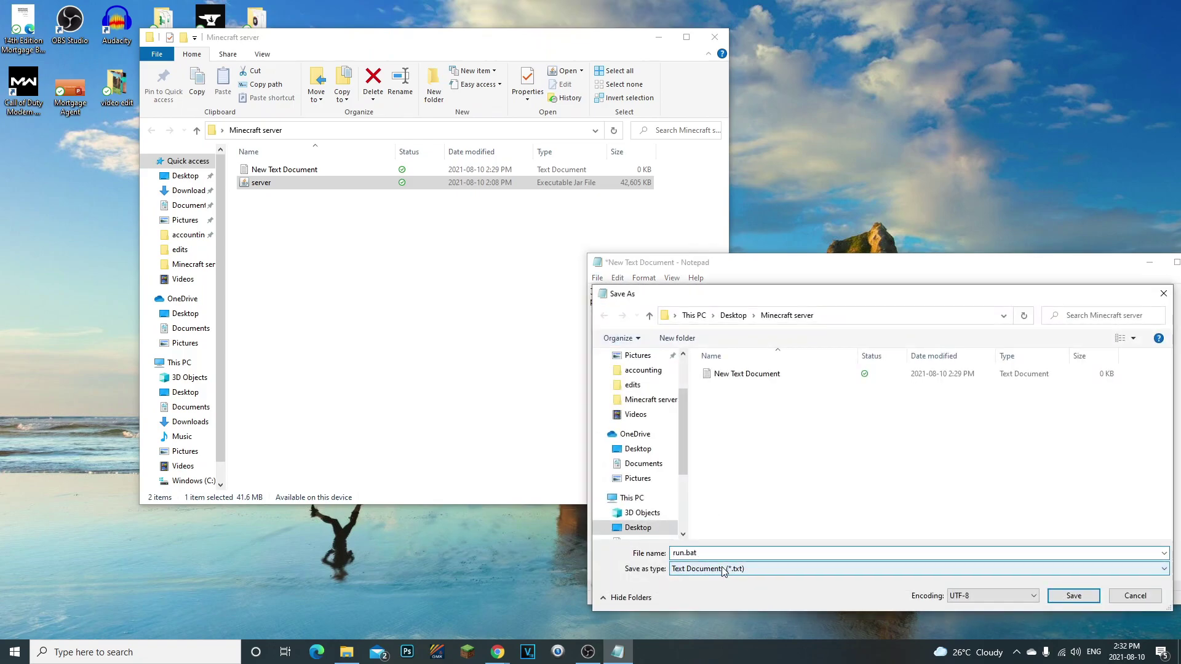
{"action": "left_click", "coordinate": [723, 571]}
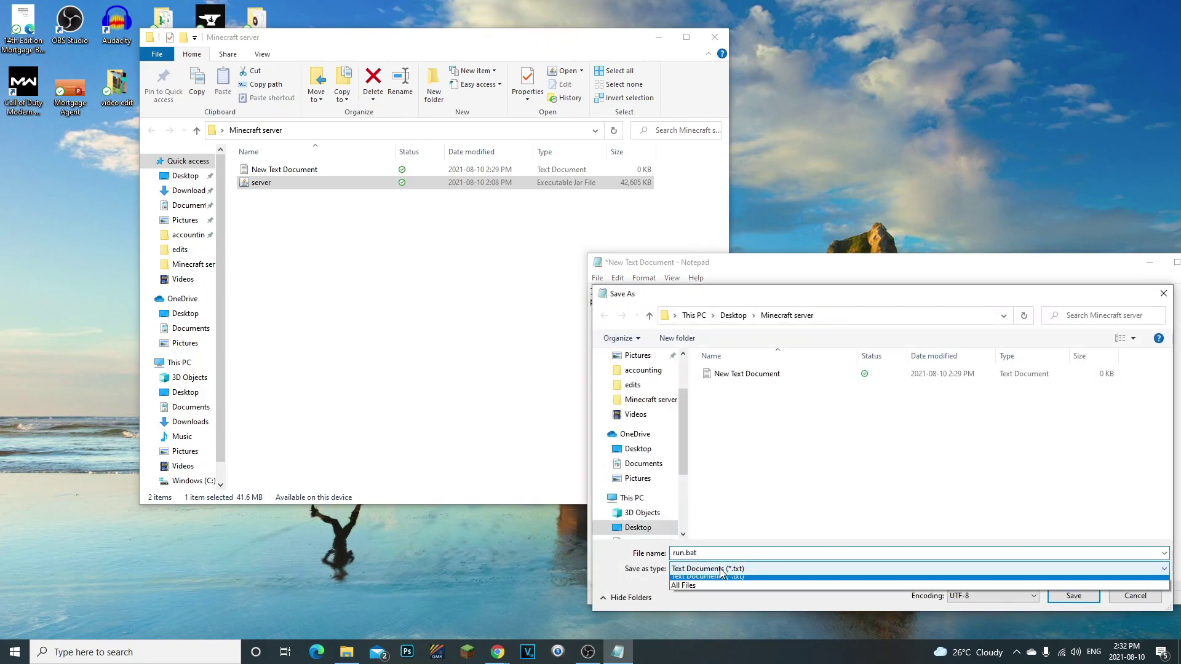
{"action": "left_click", "coordinate": [714, 592]}
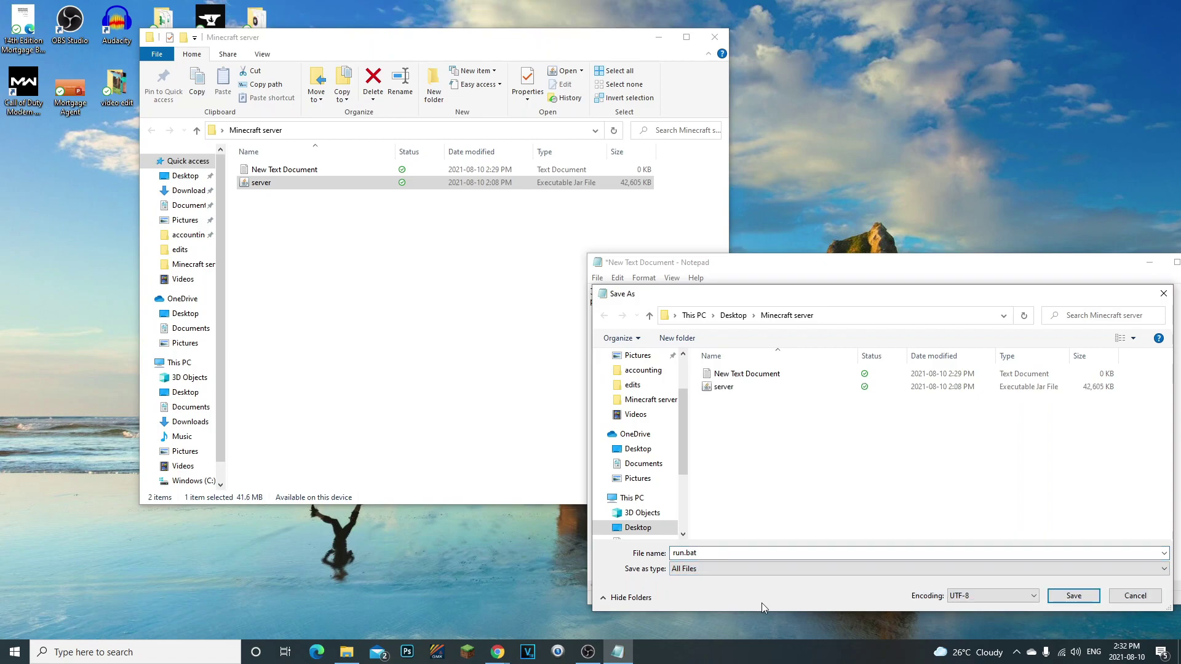
{"action": "left_click", "coordinate": [1073, 596]}
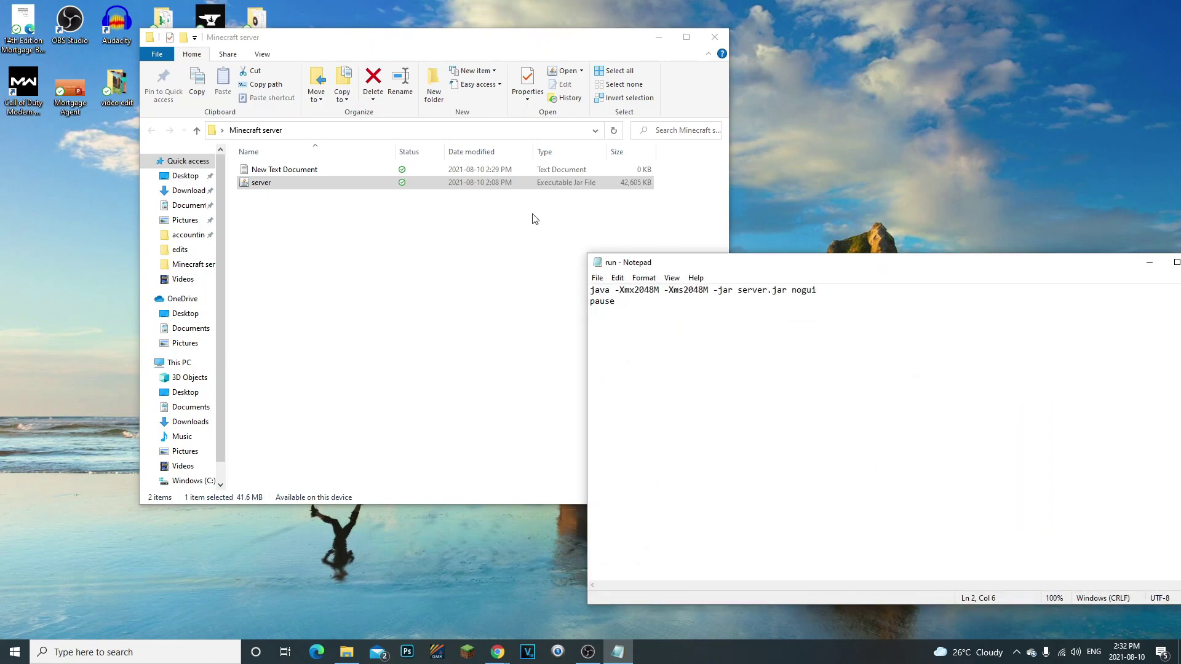
Step: Close the Notepad window and delete the New Text Document file from the Minecraft server folder
{"action": "left_click_drag", "start_coordinate": [793, 268], "coordinate": [335, 267]}
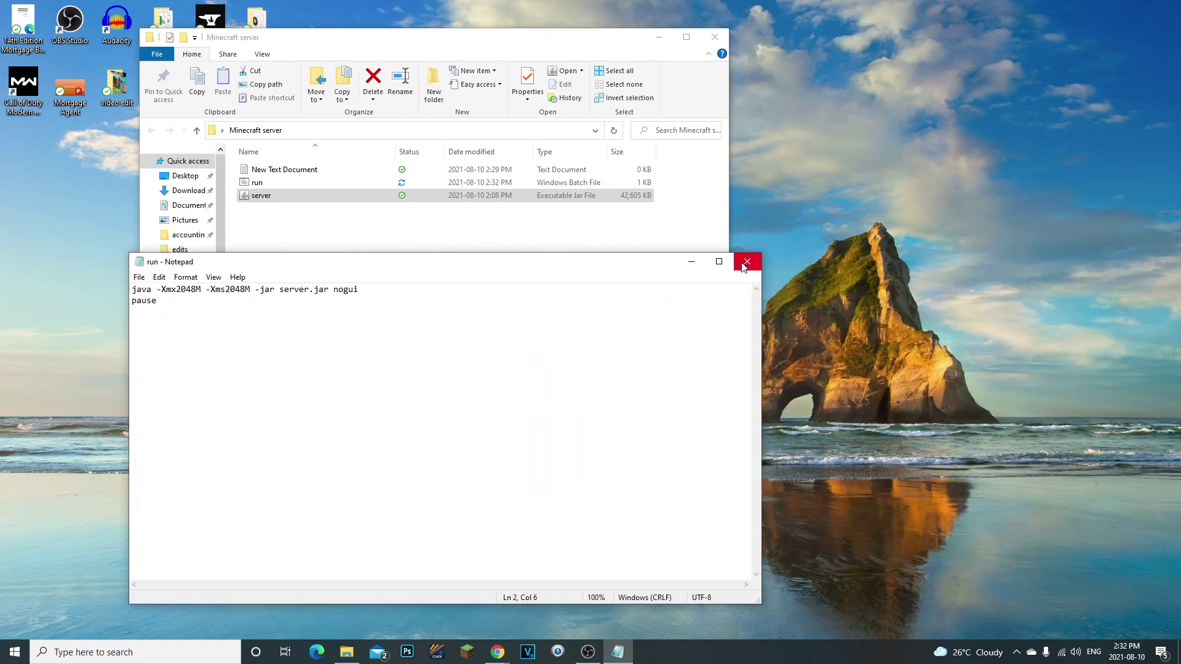
{"action": "left_click", "coordinate": [746, 263]}
{"action": "left_click", "coordinate": [282, 174]}
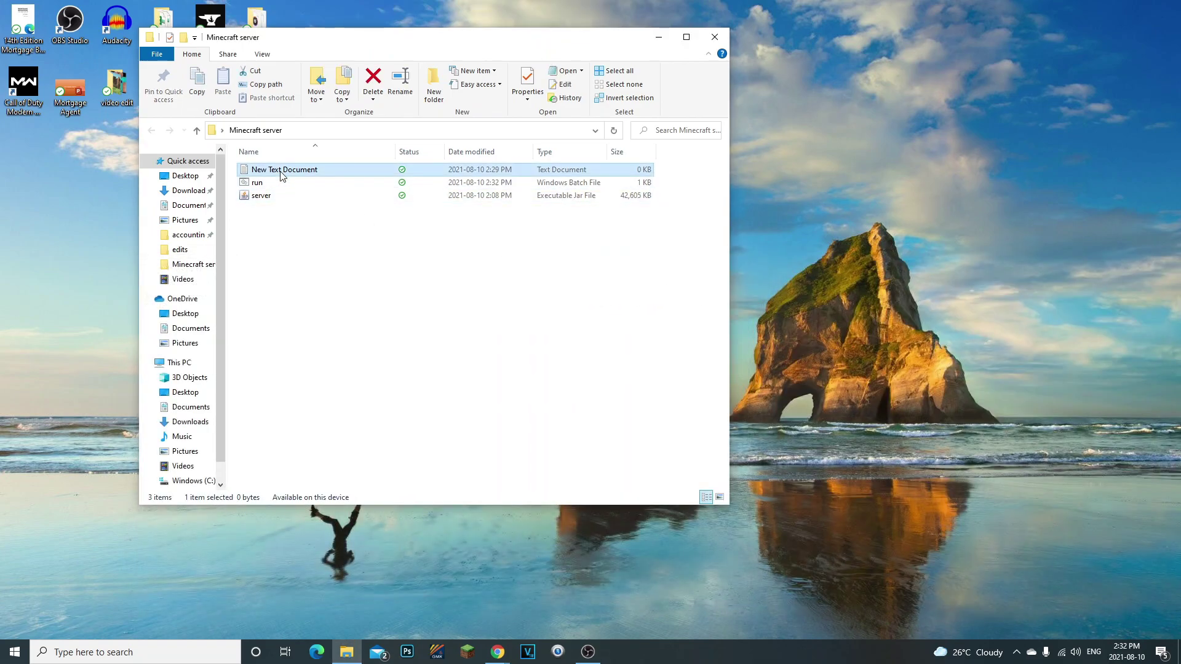
{"action": "key", "text": "Delete"}
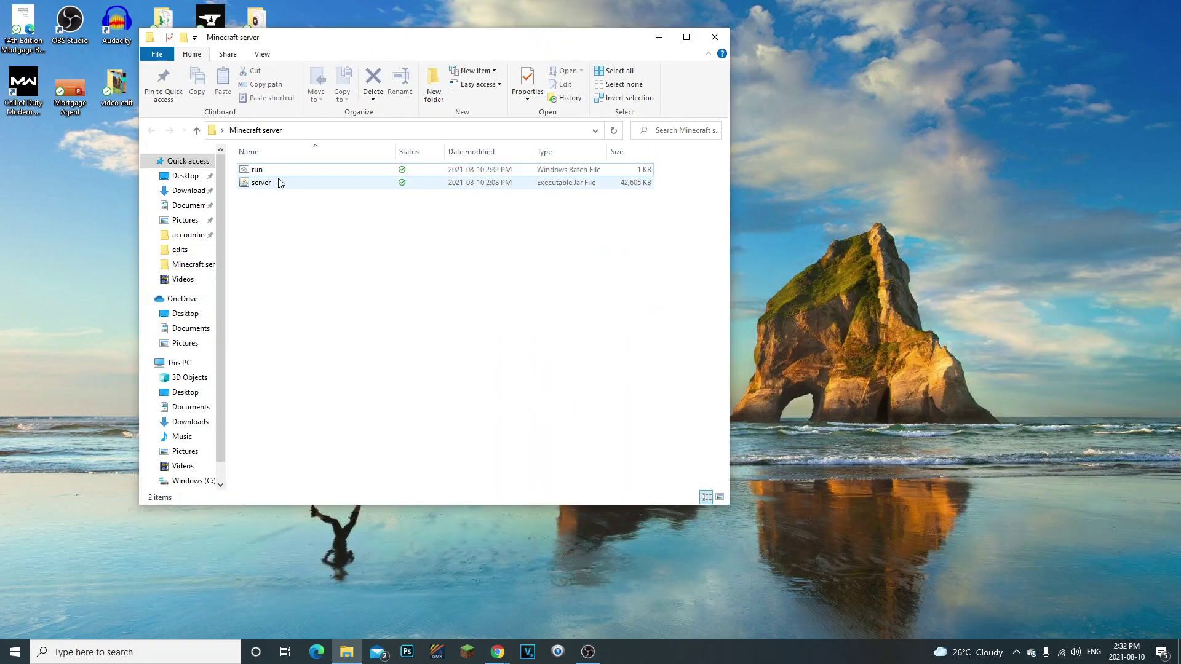
{"action": "left_click", "coordinate": [237, 174]}
{"action": "left_click", "coordinate": [321, 211]}
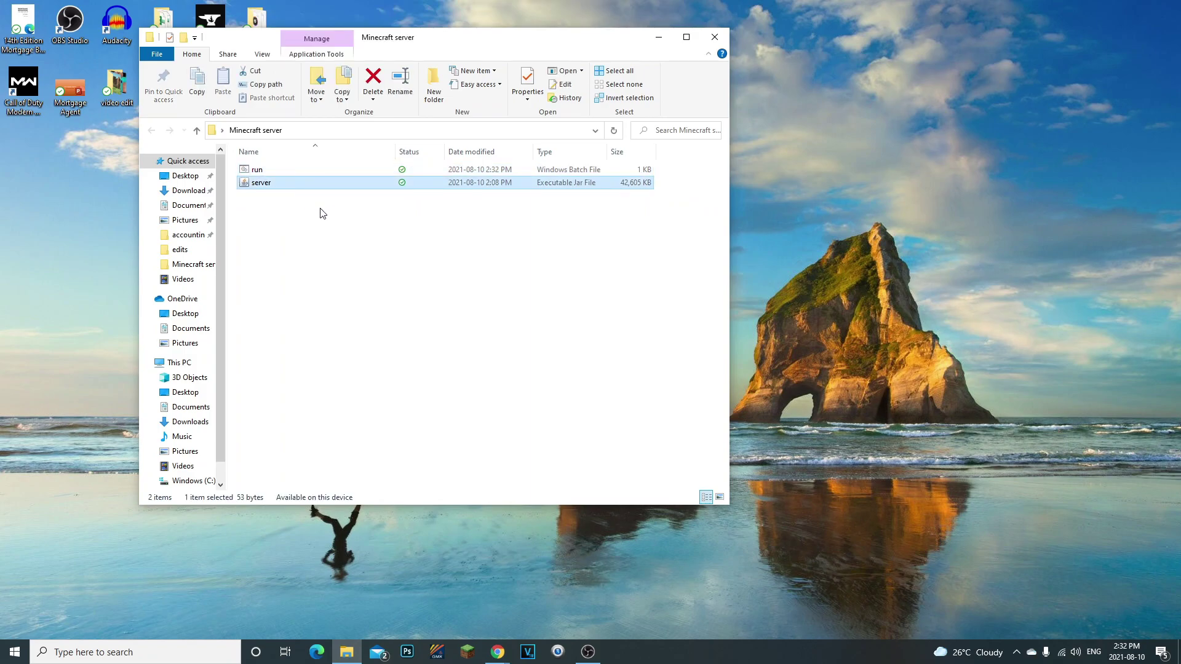
Step: Launch the run batch file, move its console beside the folder window, and dismiss the console after it pauses
{"action": "left_click", "coordinate": [283, 176]}
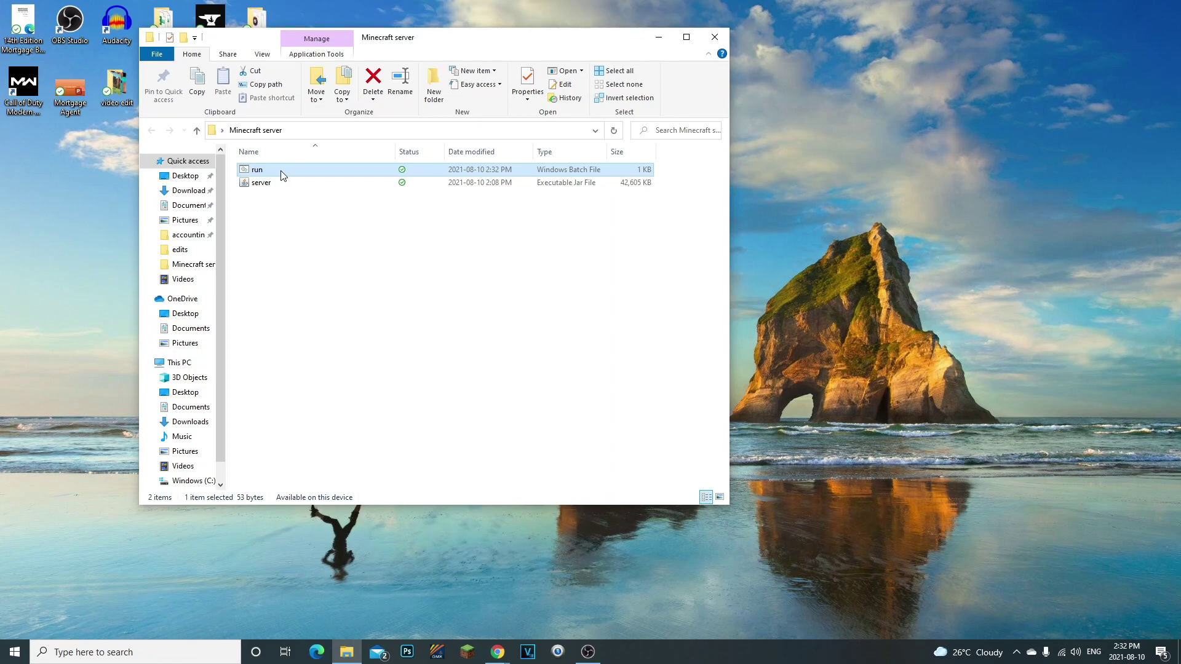
{"action": "left_click", "coordinate": [271, 185]}
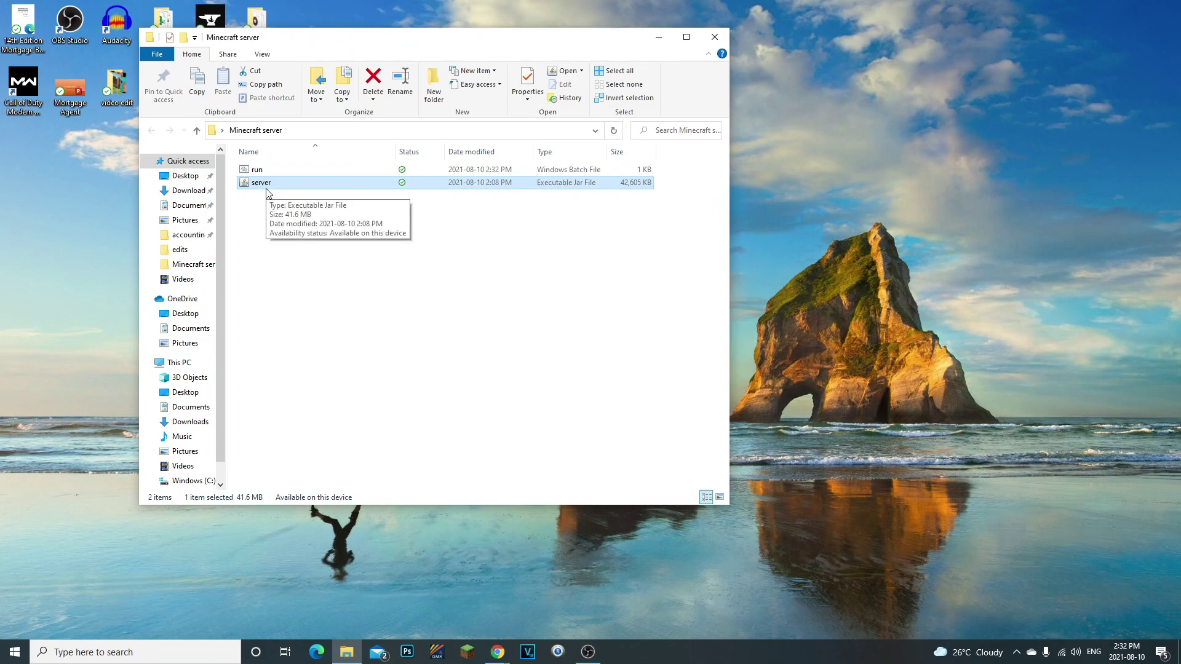
{"action": "left_click", "coordinate": [266, 200]}
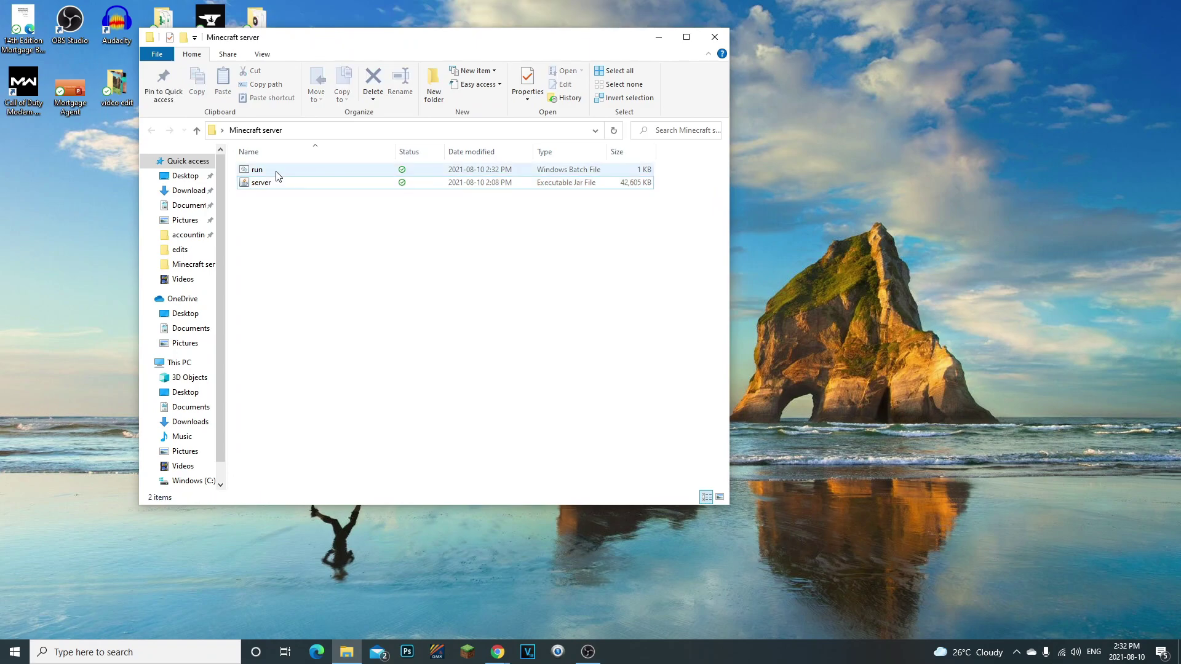
{"action": "double_click", "coordinate": [276, 175]}
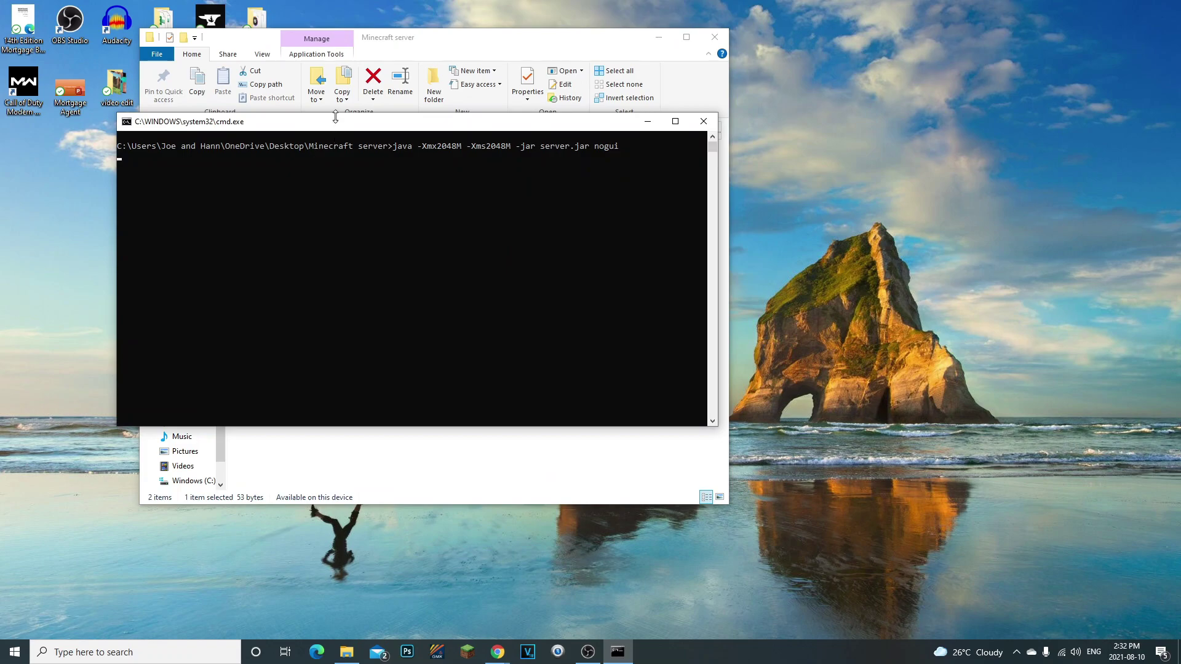
{"action": "left_click_drag", "start_coordinate": [335, 118], "coordinate": [643, 189]}
{"action": "left_click_drag", "start_coordinate": [505, 186], "coordinate": [663, 185]}
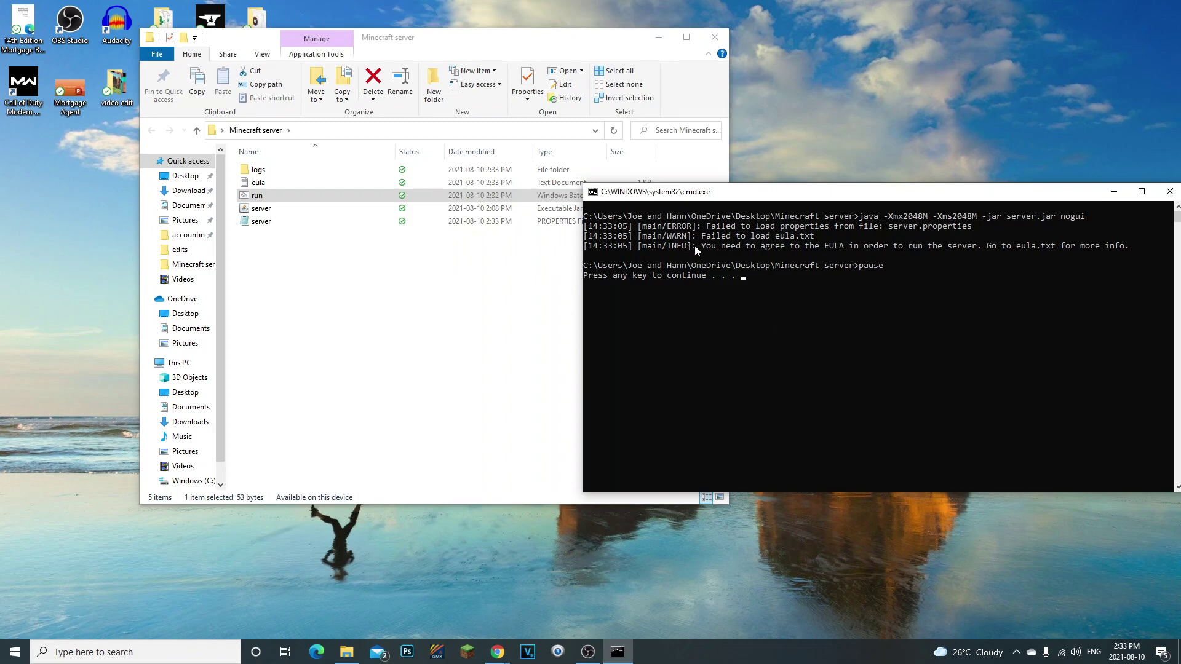
{"action": "key", "text": "Return"}
Step: Open the eula text file, set eula to true, then save and close the file
{"action": "left_click", "coordinate": [292, 255]}
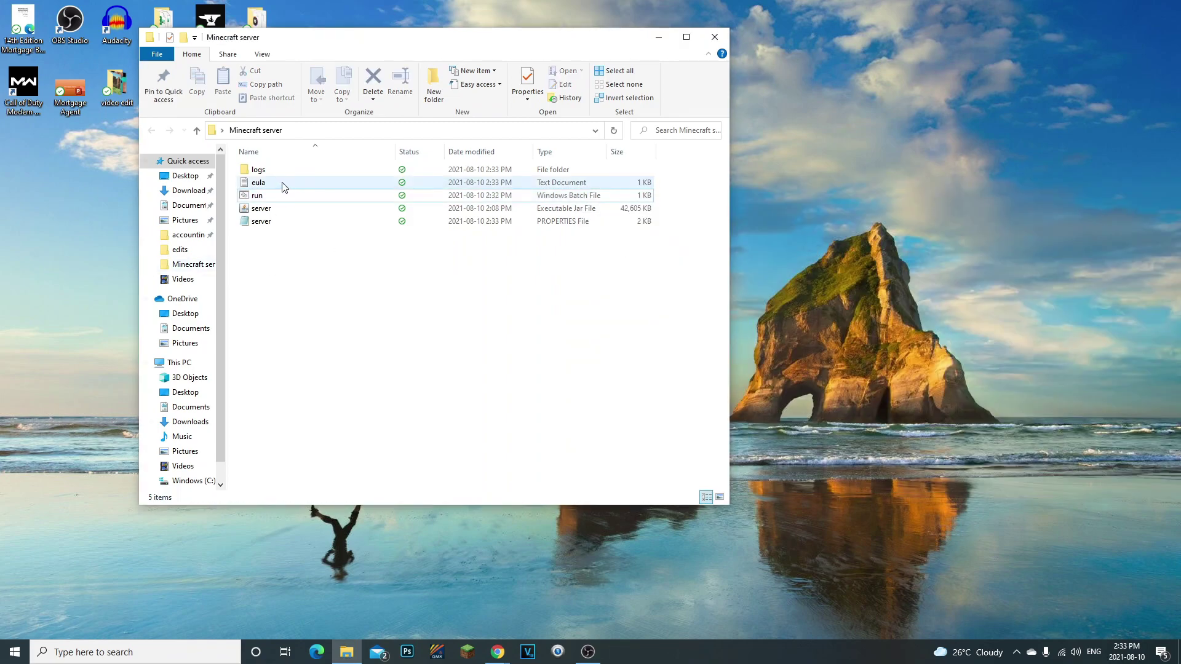
{"action": "left_click", "coordinate": [256, 184]}
{"action": "double_click", "coordinate": [281, 185]}
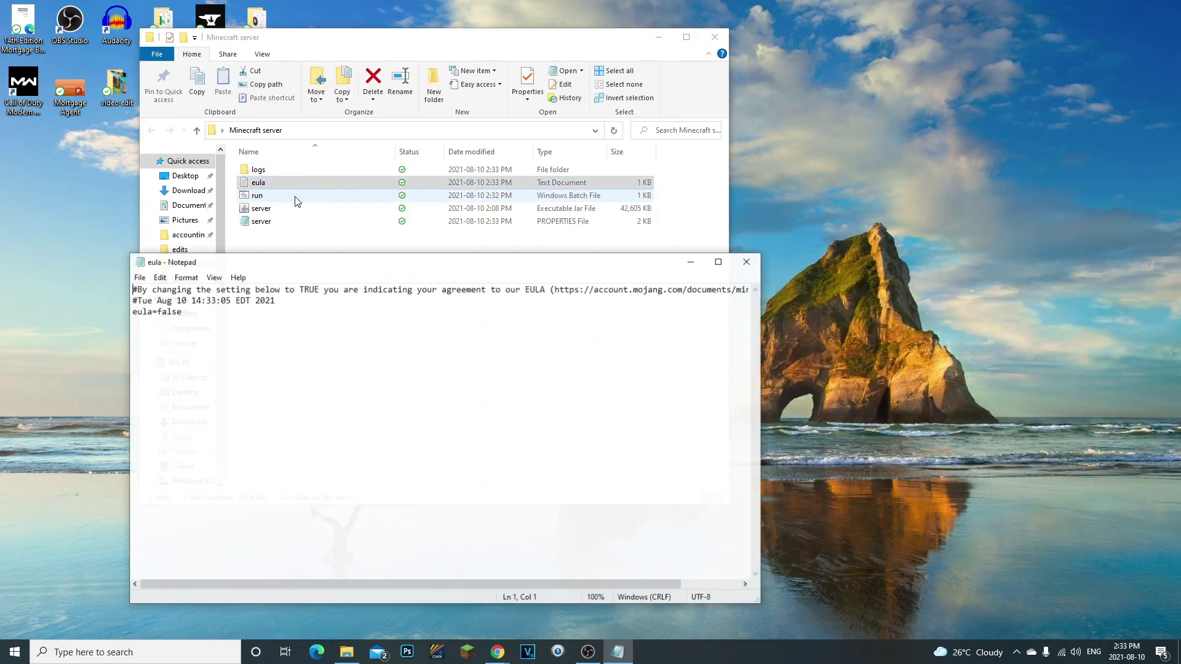
{"action": "left_click_drag", "start_coordinate": [440, 300], "coordinate": [417, 300]}
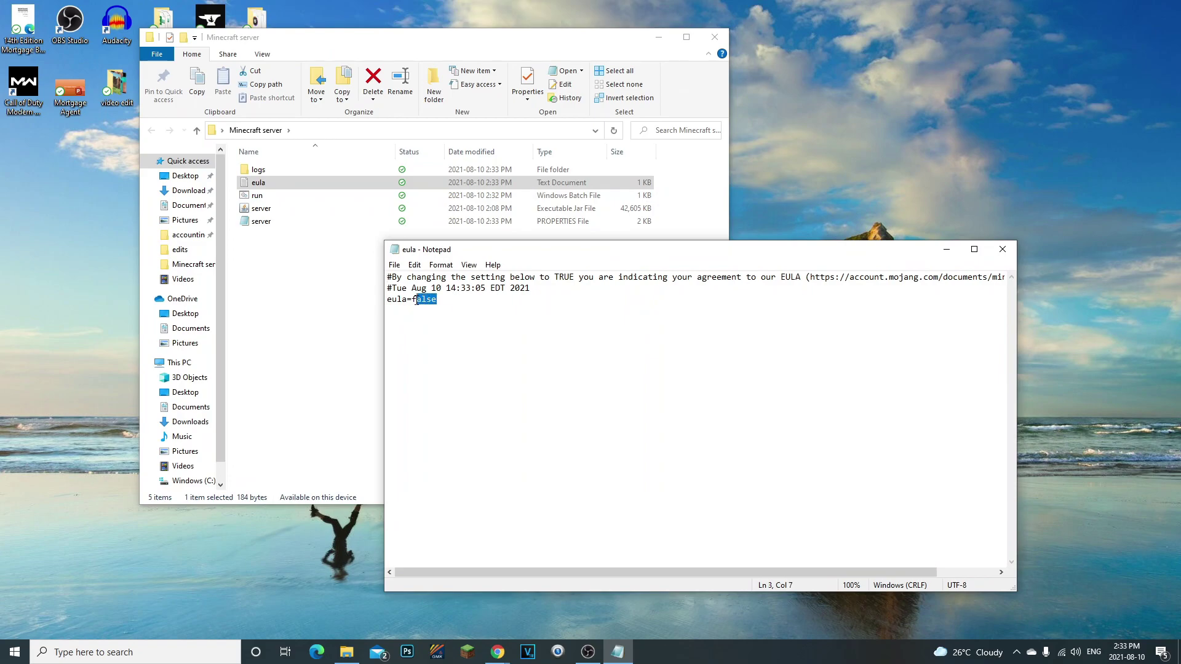
{"action": "key", "text": "BackSpace"}
{"action": "left_click", "coordinate": [394, 264]}
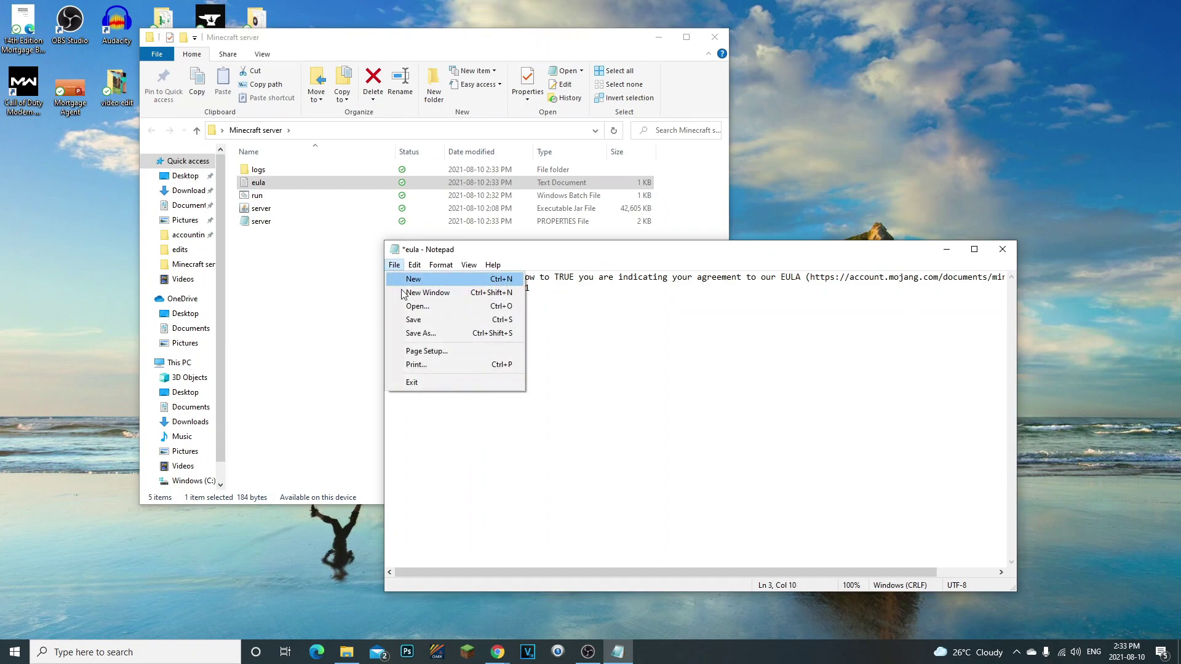
{"action": "left_click", "coordinate": [409, 322]}
{"action": "left_click", "coordinate": [1002, 249]}
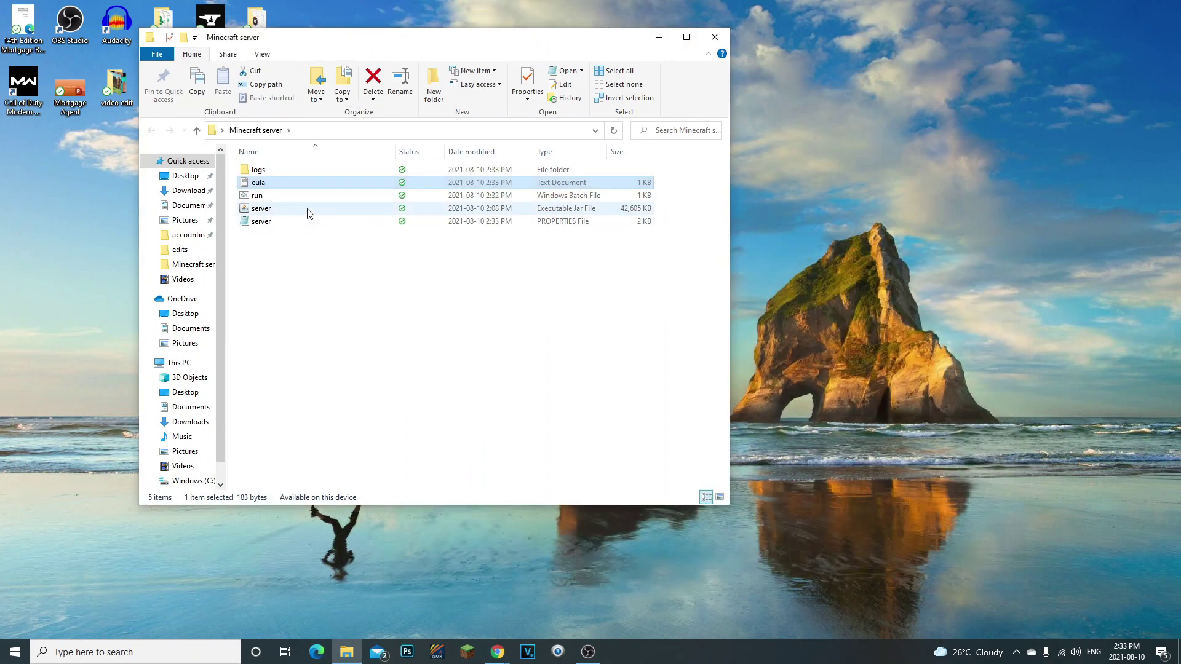
Step: Launch the run batch file again and arrange its console and the Minecraft server folder side by side
{"action": "left_click", "coordinate": [267, 196]}
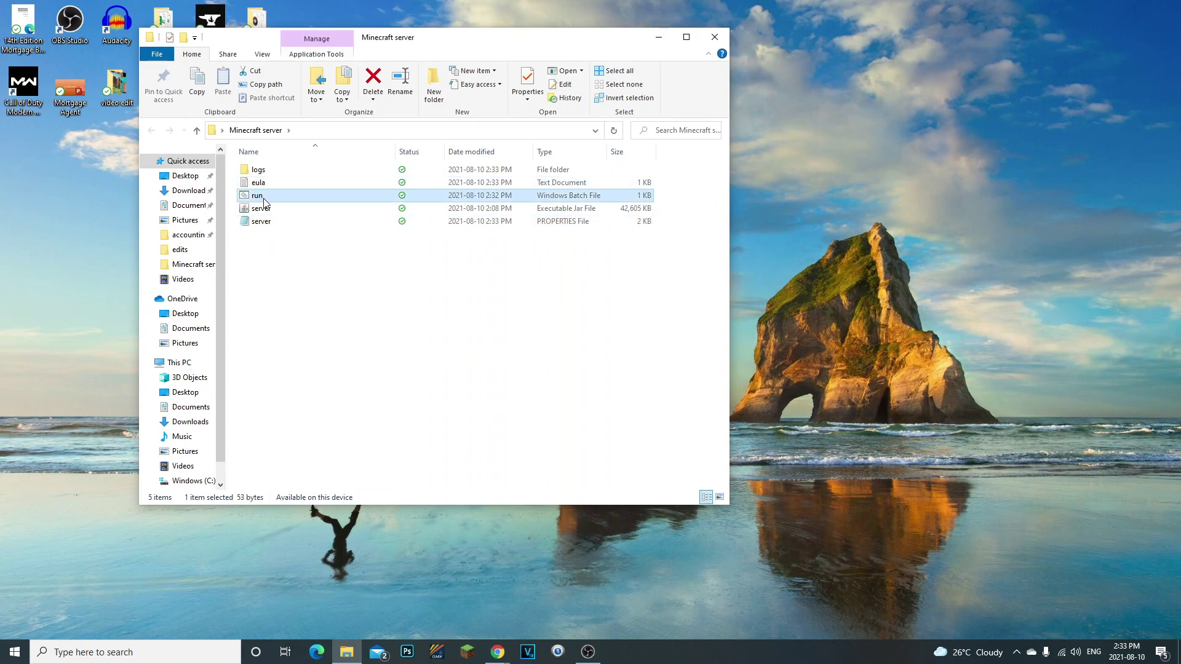
{"action": "double_click", "coordinate": [281, 197]}
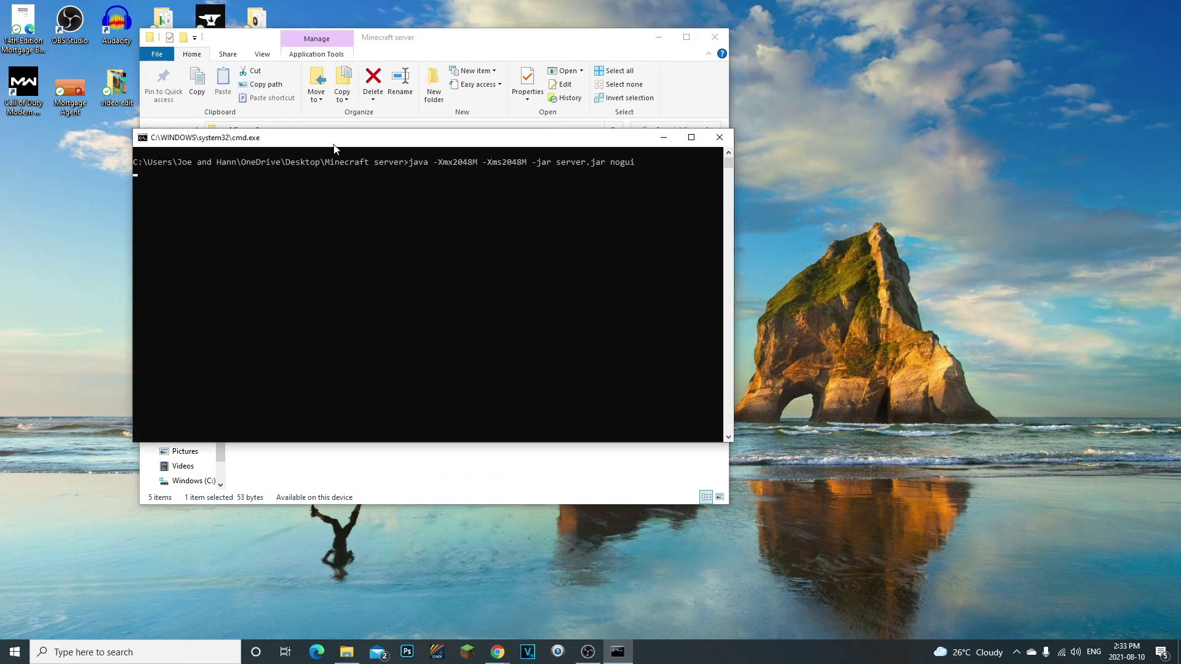
{"action": "left_click_drag", "start_coordinate": [334, 145], "coordinate": [1180, 203]}
{"action": "left_click", "coordinate": [241, 200]}
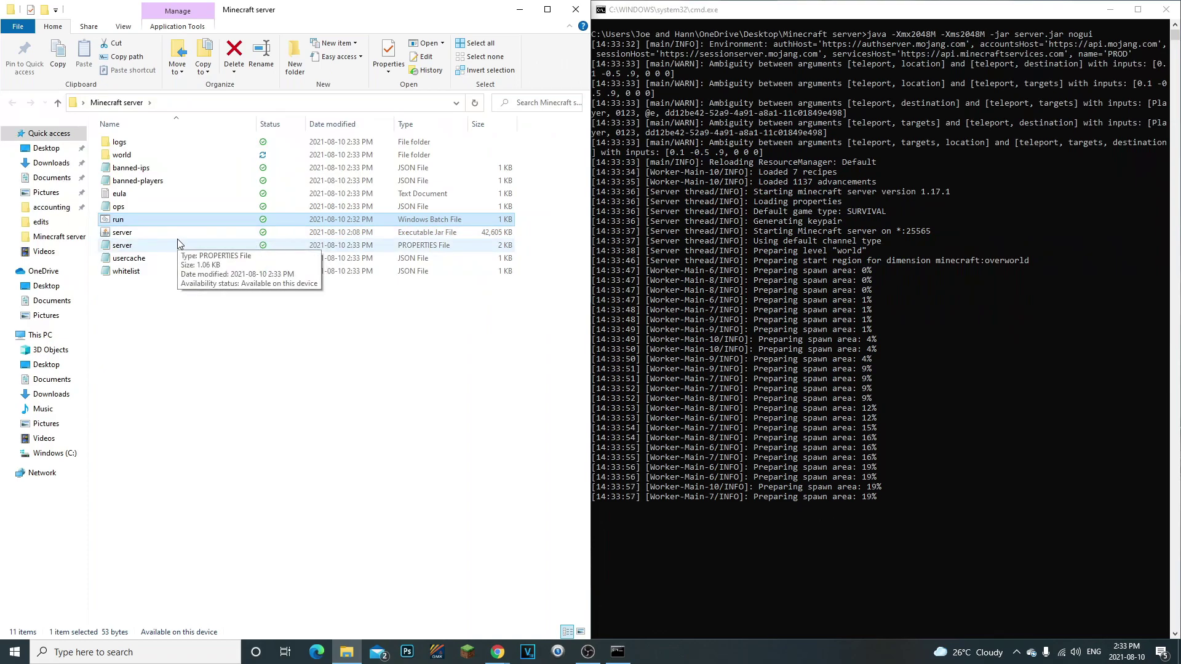
Step: Look over the generated server files in the Minecraft server folder while the console prepares the world
{"action": "left_click", "coordinate": [227, 363]}
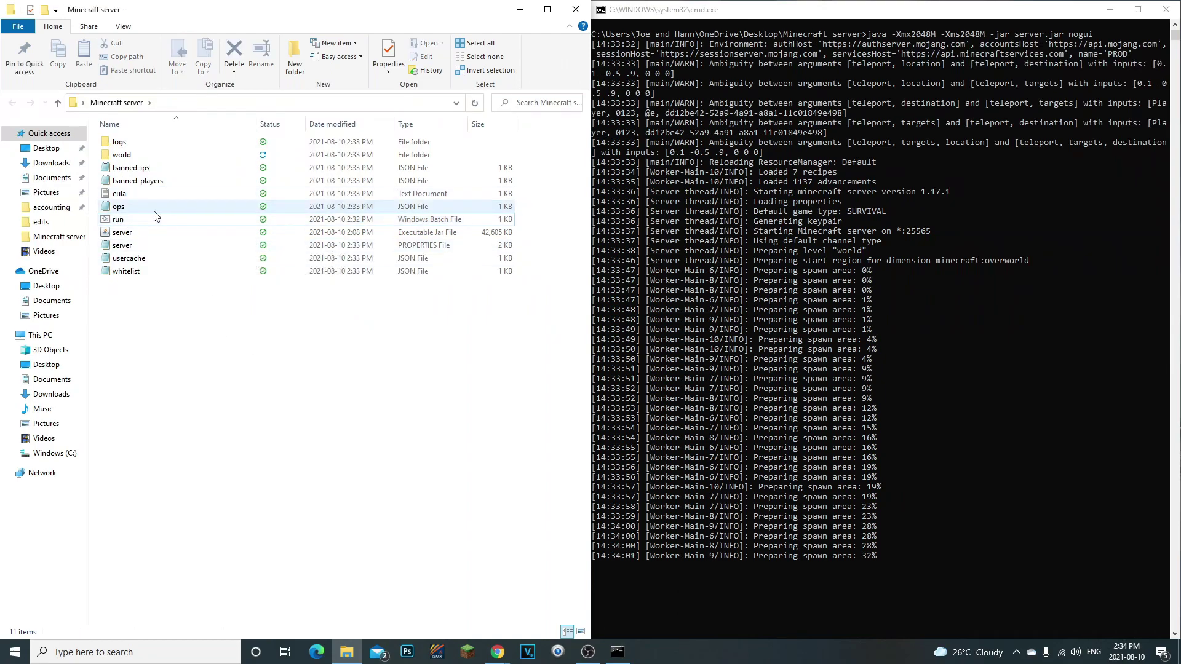
{"action": "left_click", "coordinate": [139, 180]}
{"action": "left_click", "coordinate": [237, 373]}
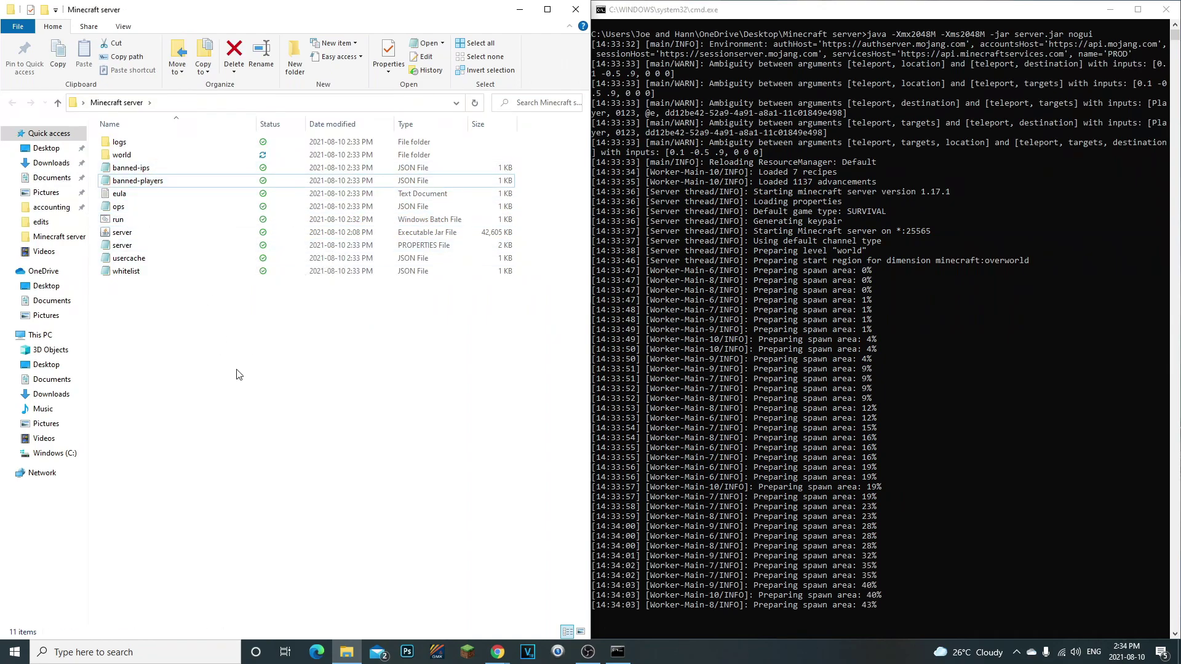
{"action": "left_click", "coordinate": [135, 194]}
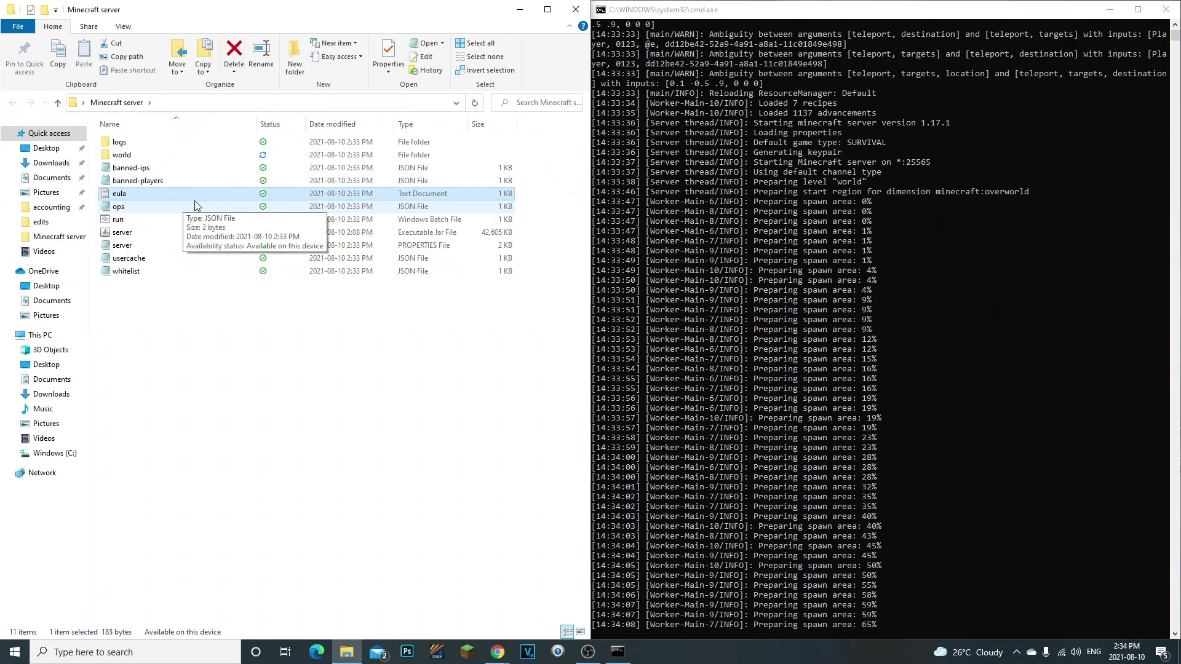
{"action": "left_click", "coordinate": [193, 326]}
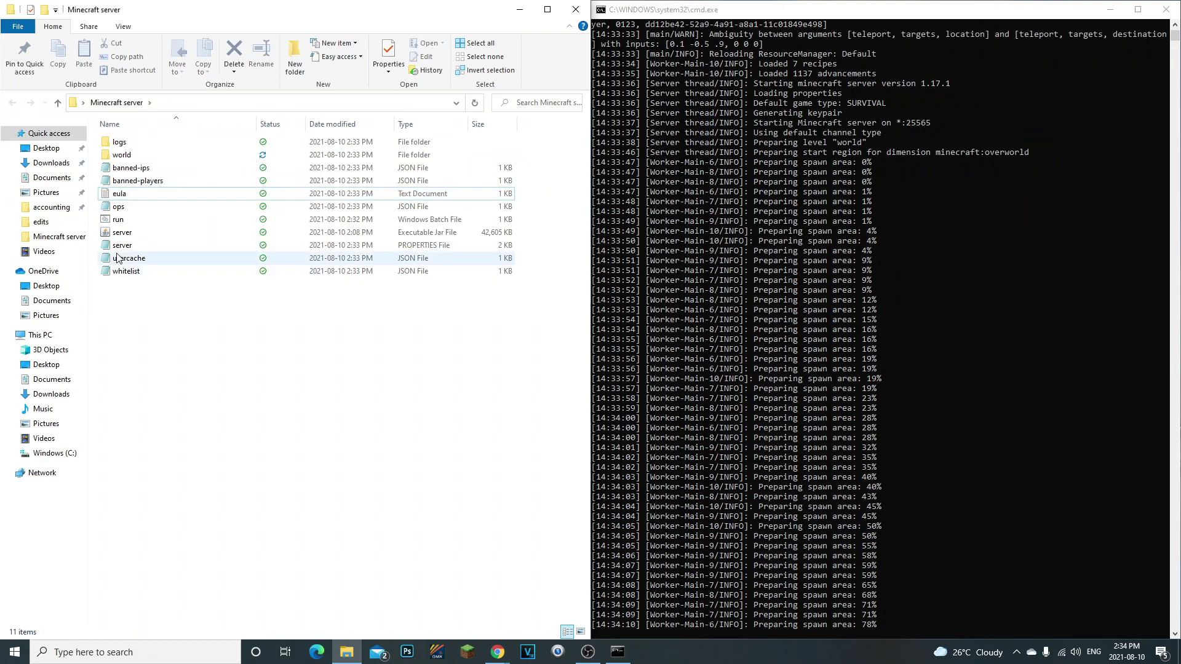
{"action": "left_click_drag", "start_coordinate": [306, 387], "coordinate": [122, 126]}
{"action": "left_click_drag", "start_coordinate": [262, 336], "coordinate": [237, 316]}
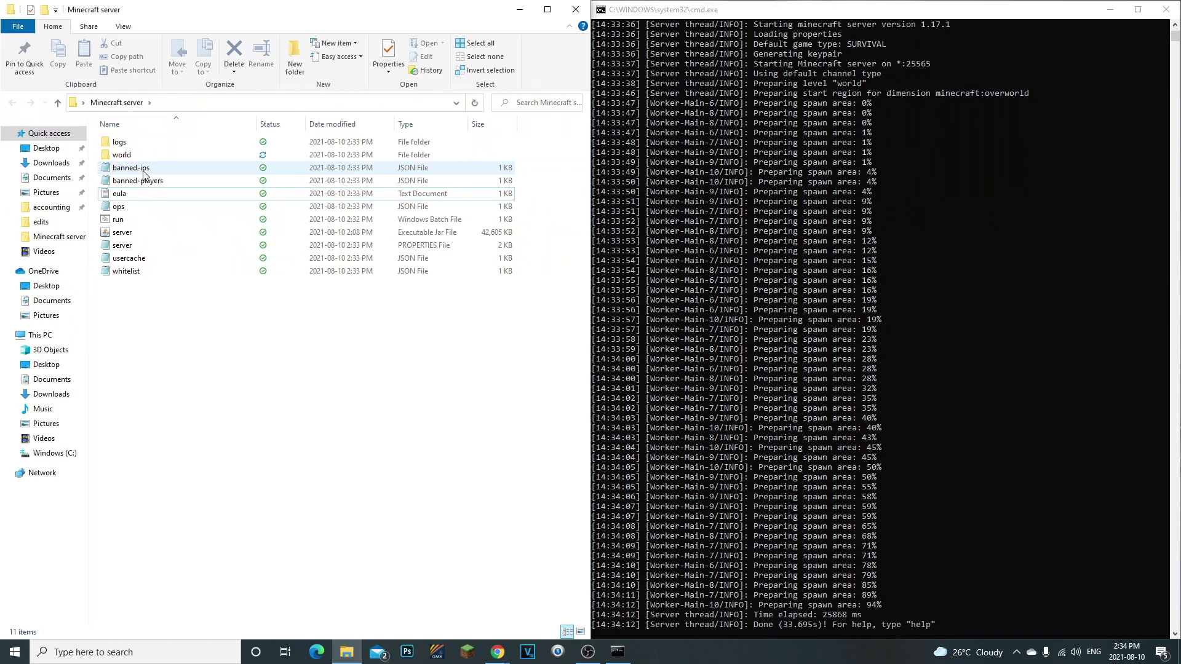
{"action": "key", "text": "ctrl+a"}
{"action": "left_click", "coordinate": [226, 361]}
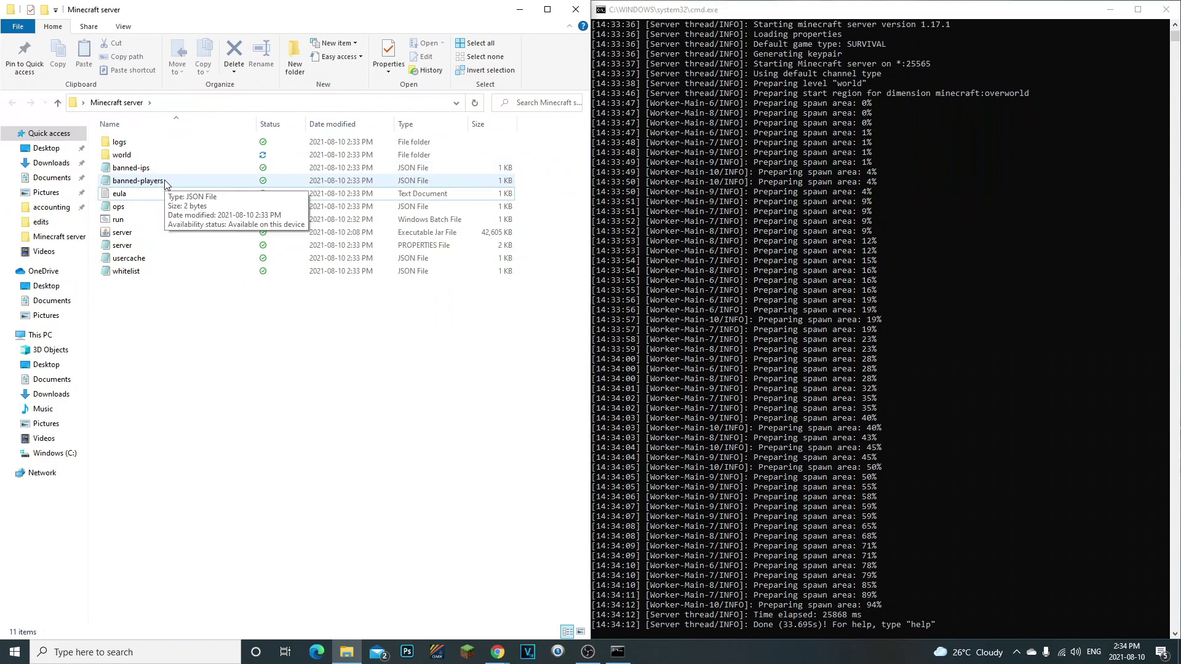
{"action": "left_click_drag", "start_coordinate": [161, 286], "coordinate": [113, 133]}
{"action": "left_click", "coordinate": [113, 133]}
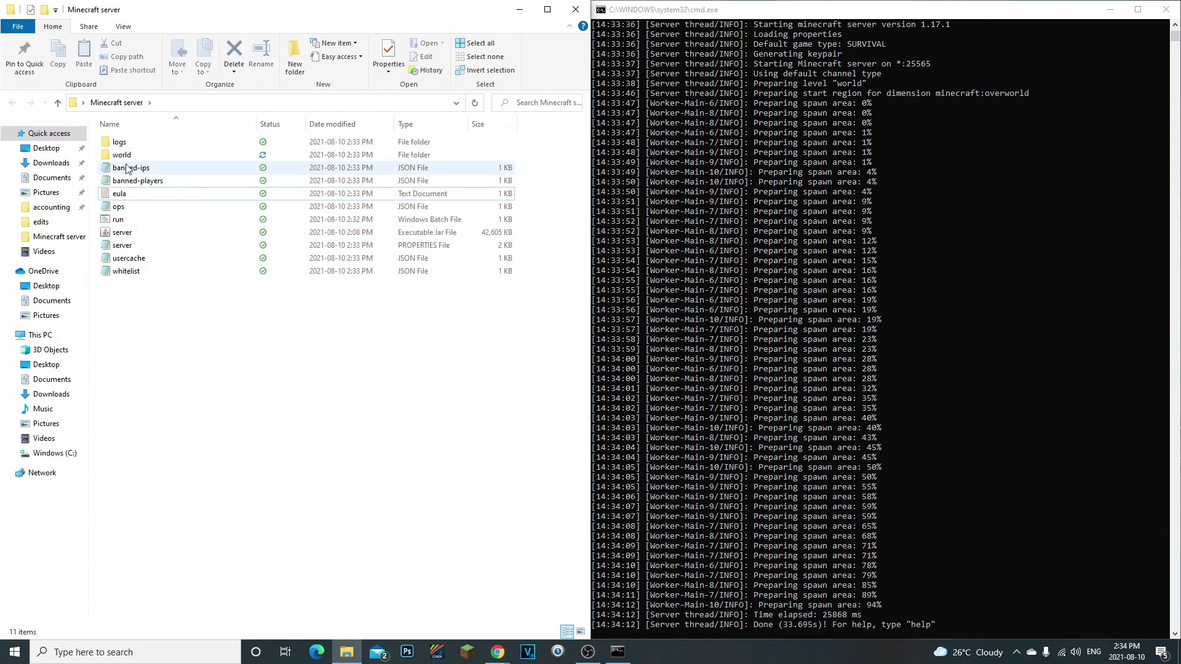
Step: Move the Minecraft server folder window to uncover the desktop files and shift the Forge installer icon away from the mod file
{"action": "left_click_drag", "start_coordinate": [279, 13], "coordinate": [743, 66]}
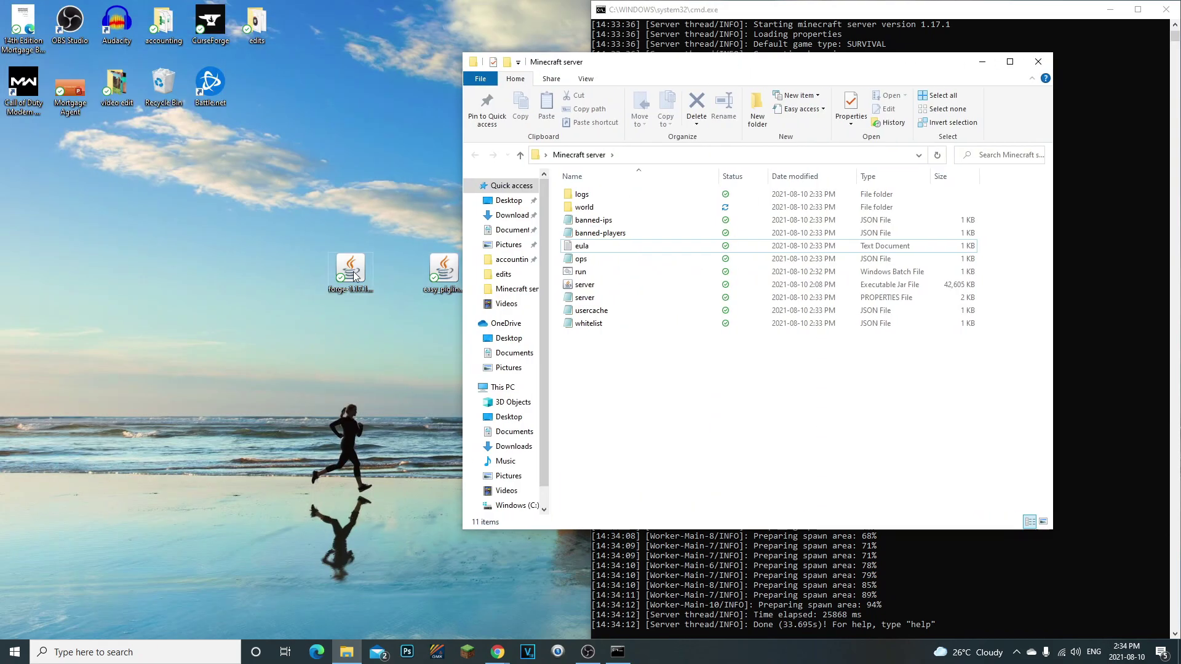
{"action": "left_click_drag", "start_coordinate": [352, 271], "coordinate": [306, 295]}
{"action": "left_click_drag", "start_coordinate": [746, 379], "coordinate": [685, 363]}
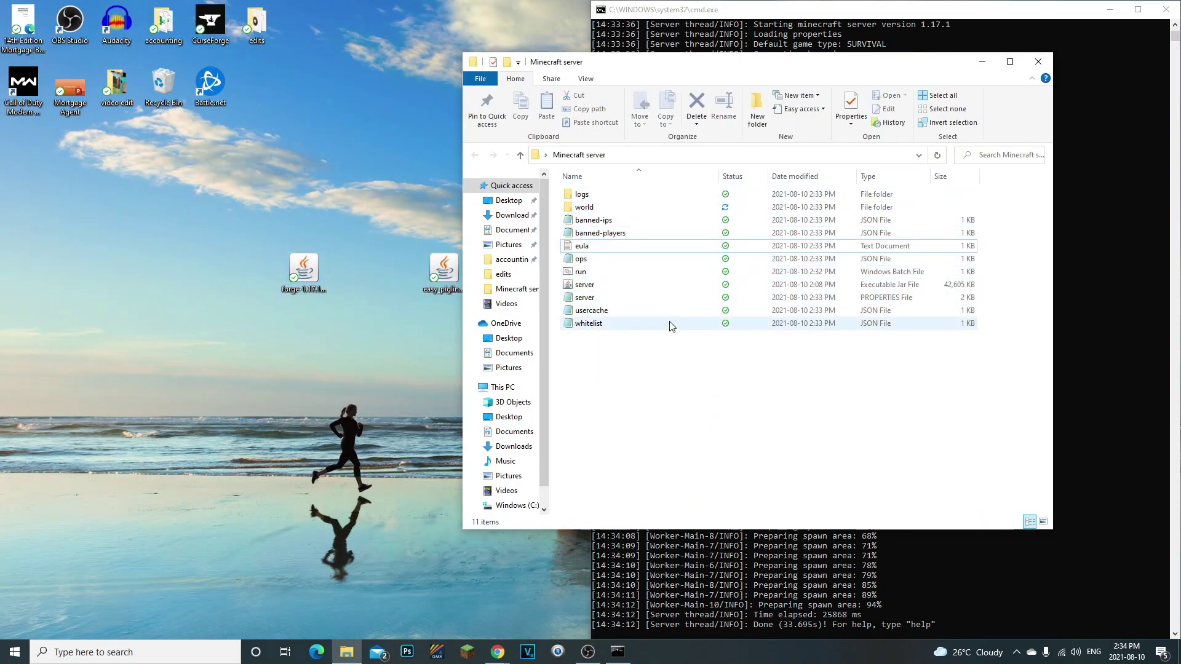
{"action": "left_click", "coordinate": [290, 267]}
{"action": "left_click", "coordinate": [695, 382]}
{"action": "left_click_drag", "start_coordinate": [694, 372], "coordinate": [616, 184]}
{"action": "left_click", "coordinate": [680, 412]}
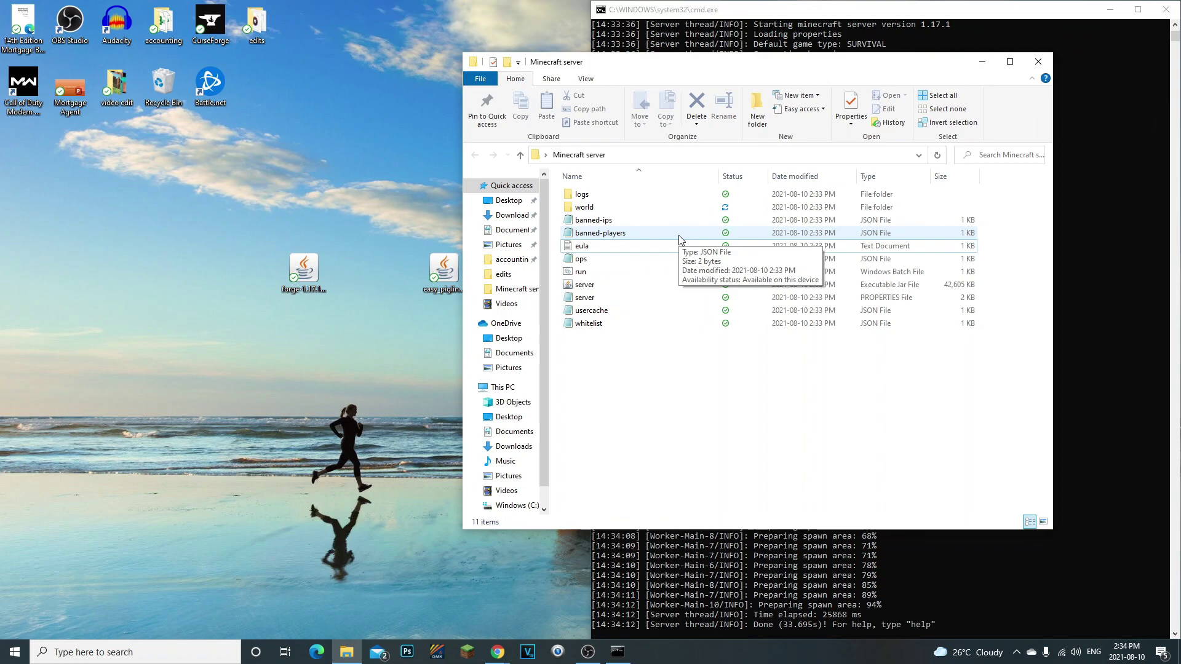
{"action": "key", "text": "ctrl+a"}
{"action": "left_click", "coordinate": [665, 392]}
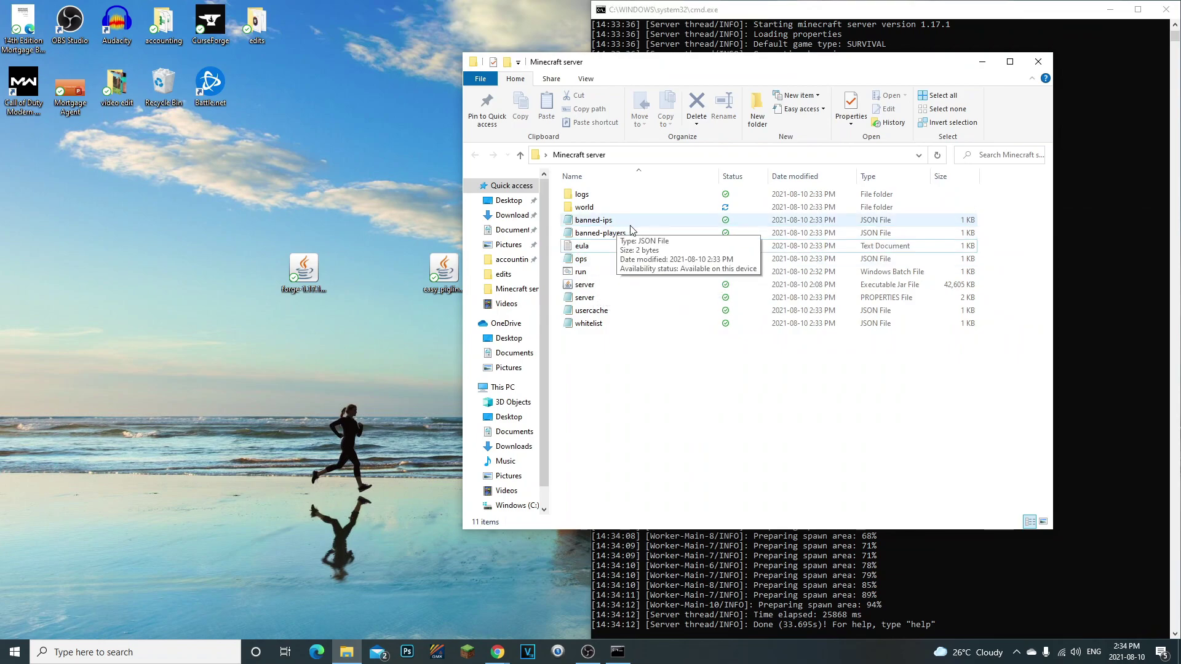
Step: Shut down the running Minecraft server with the stop command and dismiss its console
{"action": "left_click", "coordinate": [939, 622]}
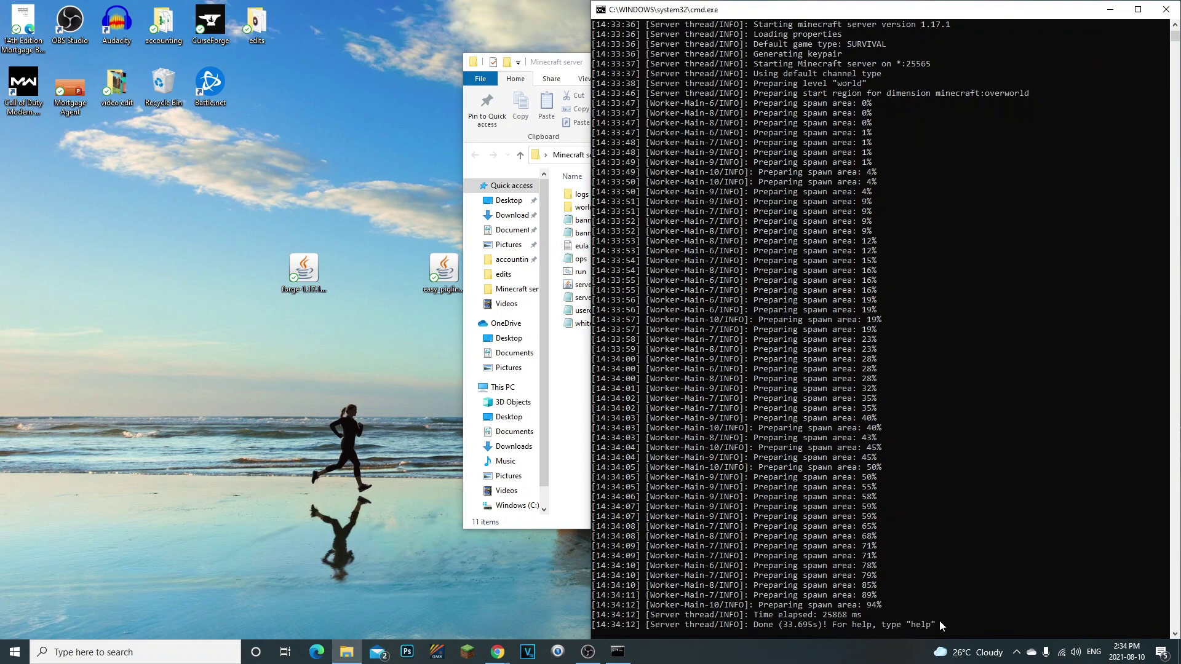
{"action": "scroll", "coordinate": [762, 418], "scroll_direction": "down", "scroll_amount": 3}
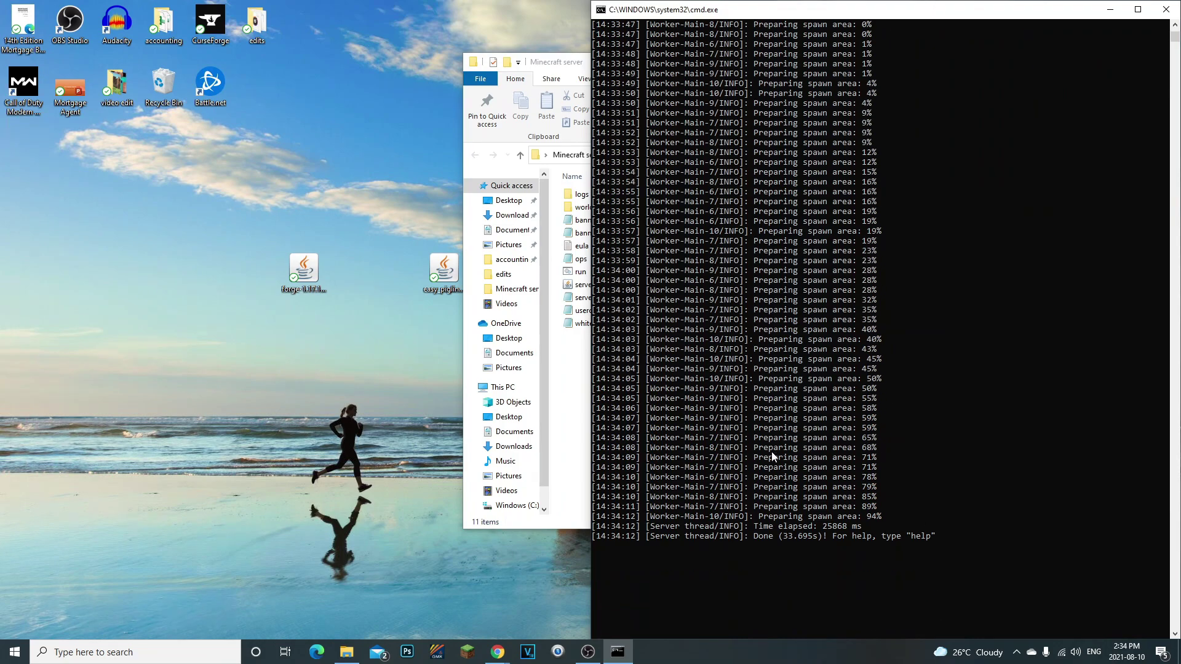
{"action": "type", "text": "stop"}
{"action": "key", "text": "Return"}
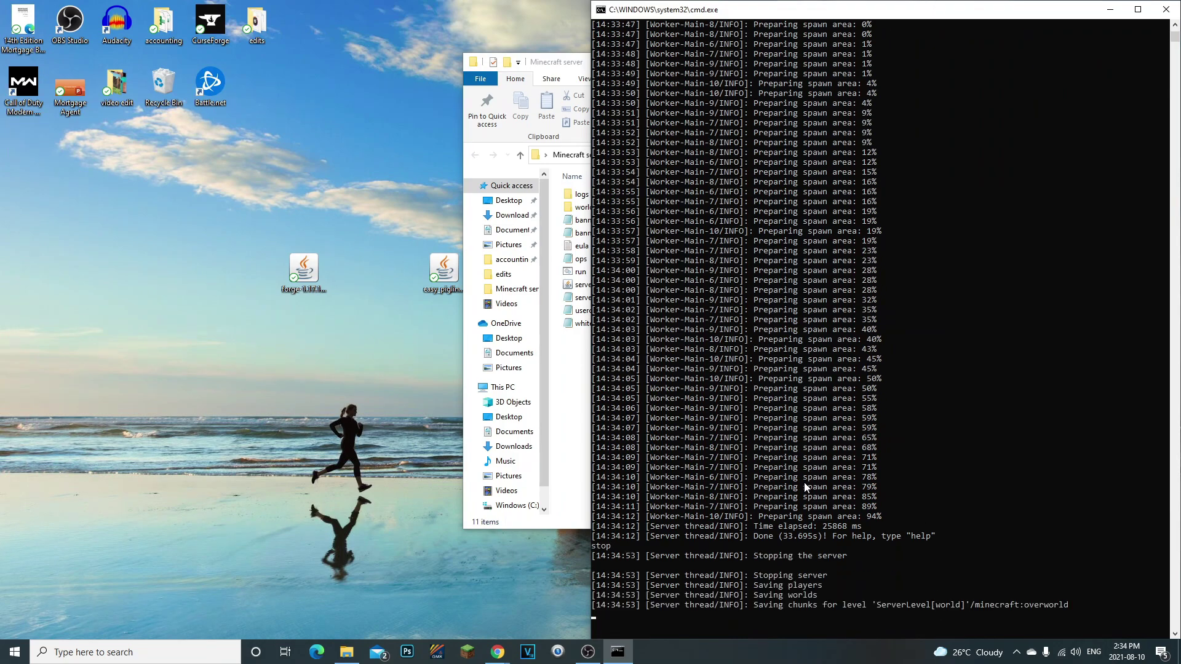
{"action": "key", "text": "Return"}
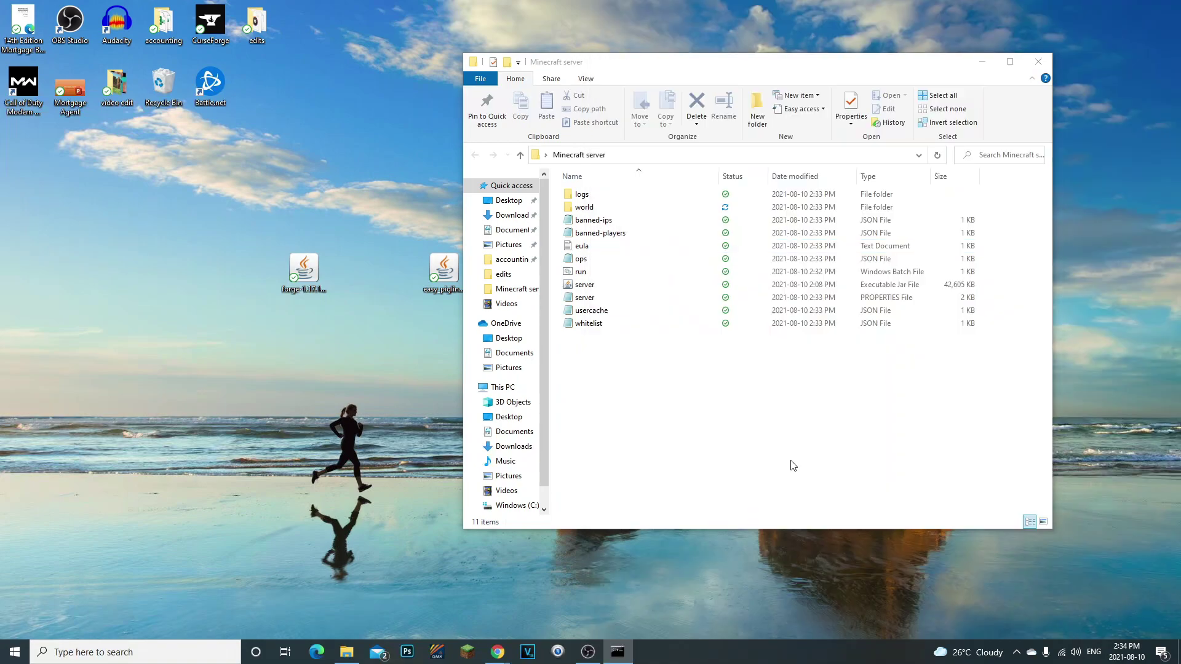
{"action": "key", "text": "ctrl+a"}
{"action": "left_click", "coordinate": [603, 400]}
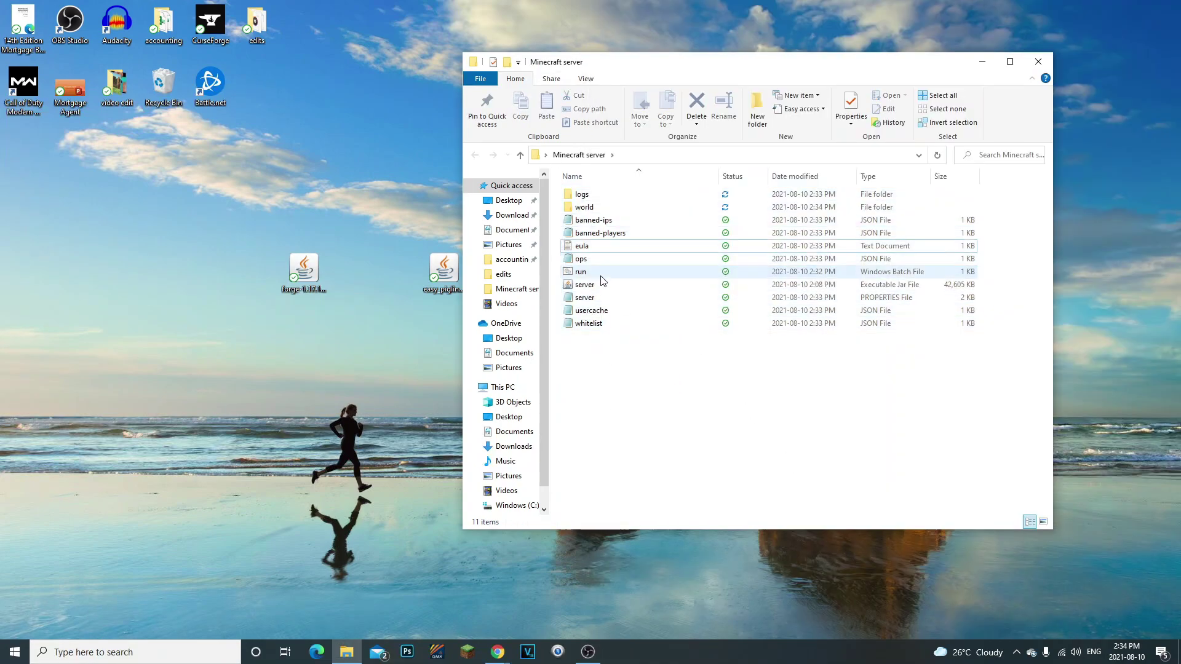
{"action": "left_click", "coordinate": [606, 287]}
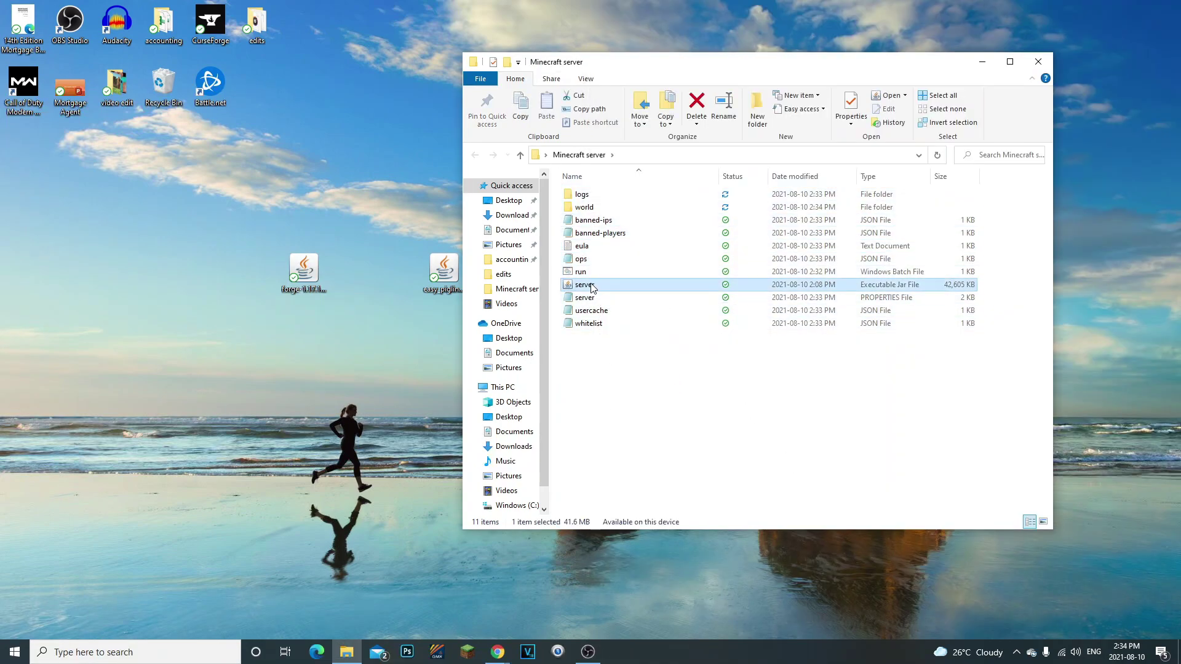
{"action": "left_click", "coordinate": [649, 355]}
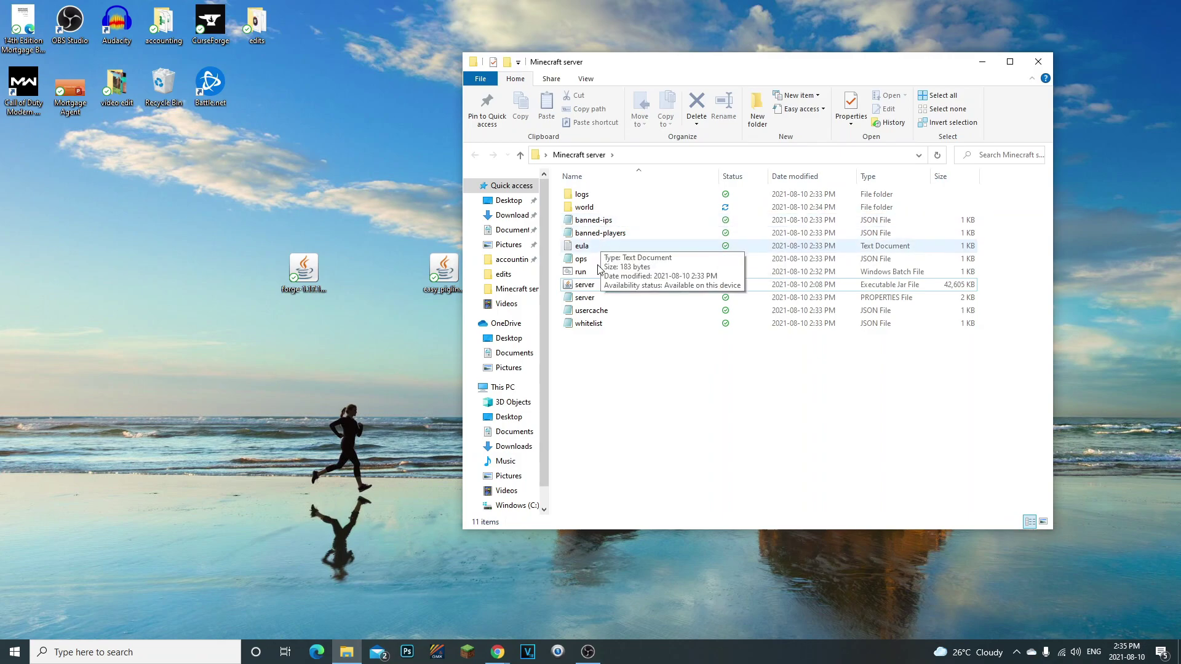
Step: Open the run batch file for editing, check the server.jar name in its launch line, then save and close it
{"action": "right_click", "coordinate": [579, 274]}
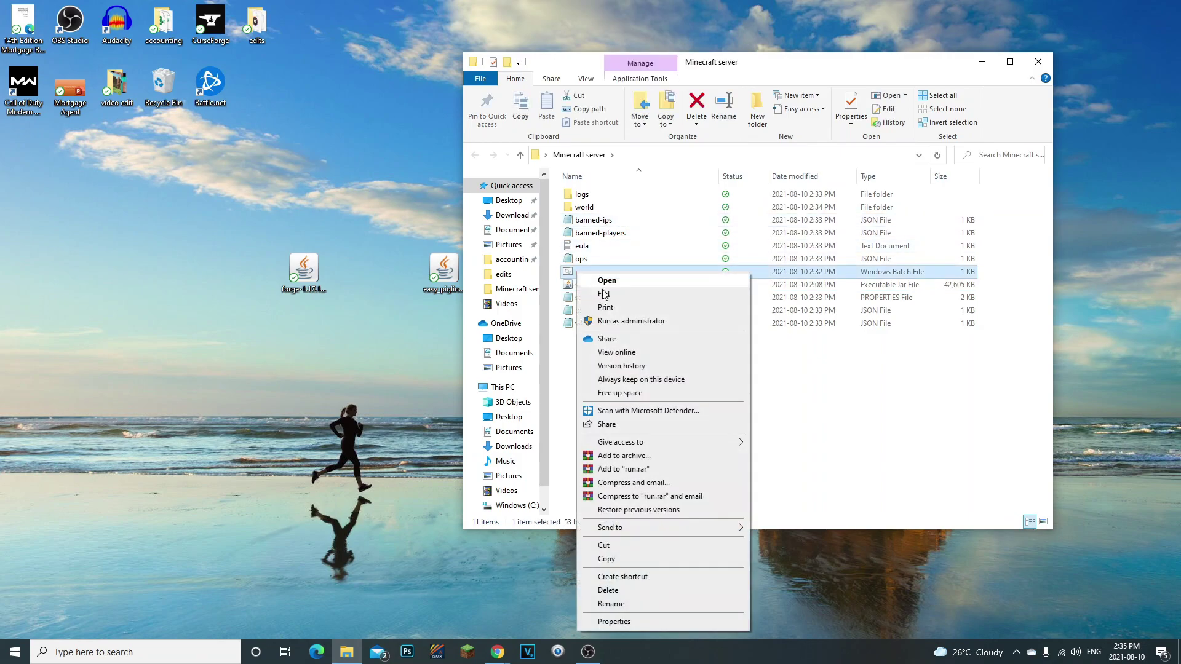
{"action": "left_click", "coordinate": [599, 290]}
{"action": "left_click_drag", "start_coordinate": [589, 251], "coordinate": [875, 309]}
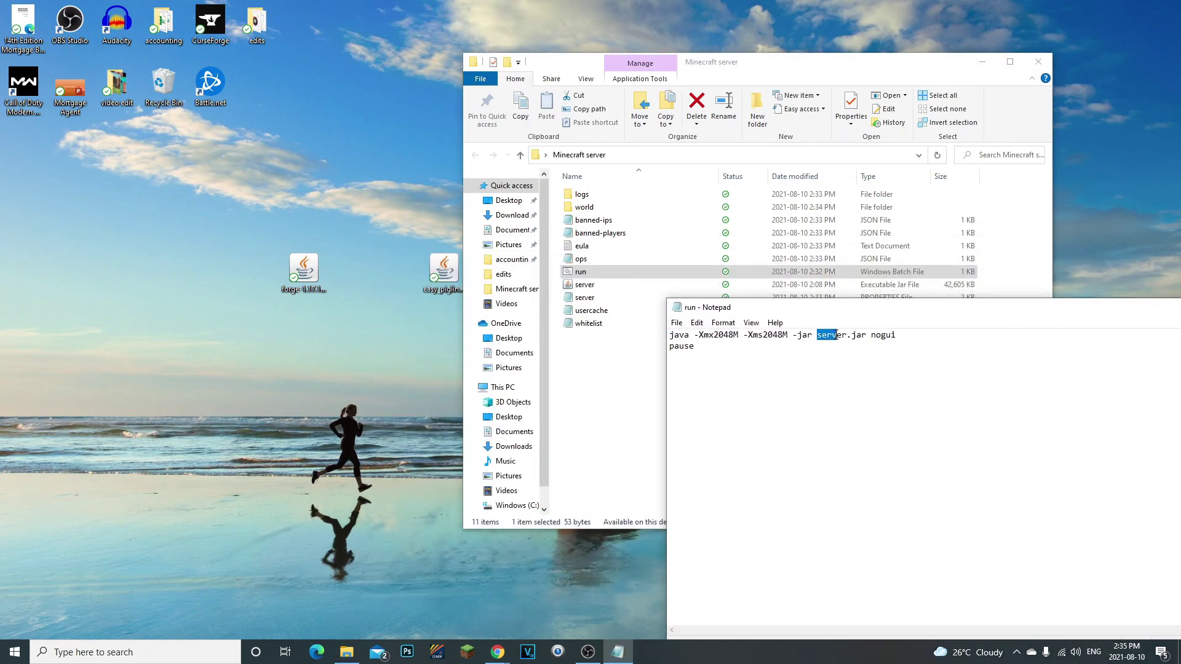
{"action": "left_click", "coordinate": [816, 397]}
{"action": "type", "text": "fo"}
{"action": "left_click", "coordinate": [675, 323]}
{"action": "left_click", "coordinate": [708, 385]}
{"action": "left_click_drag", "start_coordinate": [839, 307], "coordinate": [701, 320]}
{"action": "left_click", "coordinate": [1147, 319]}
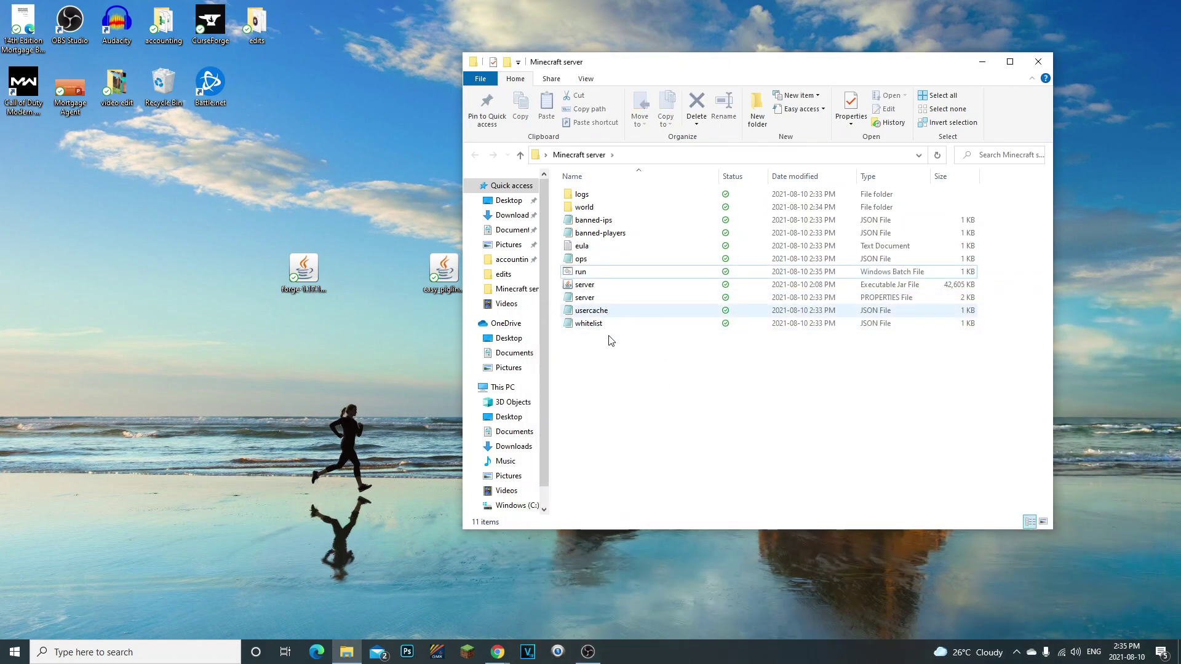
{"action": "key", "text": "ctrl+a"}
{"action": "left_click", "coordinate": [669, 363]}
{"action": "left_click", "coordinate": [594, 271]}
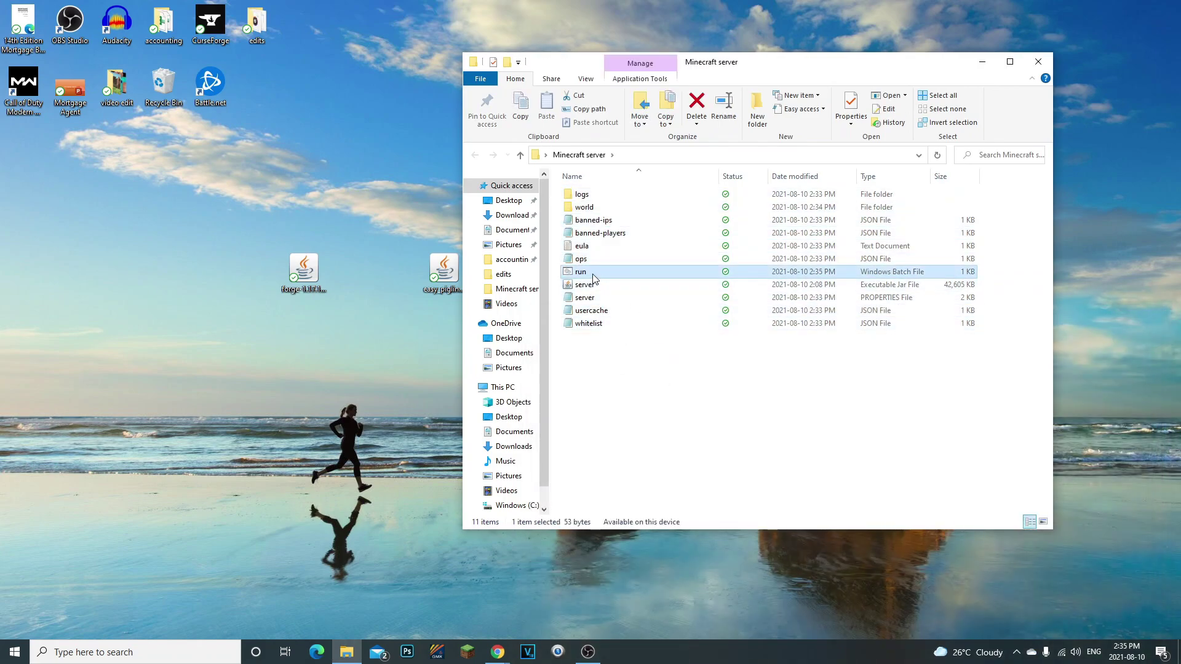
{"action": "left_click", "coordinate": [625, 374]}
Step: Move the Minecraft server folder window clear of the Forge installer and mod file on the desktop
{"action": "left_click_drag", "start_coordinate": [644, 72], "coordinate": [735, 72]}
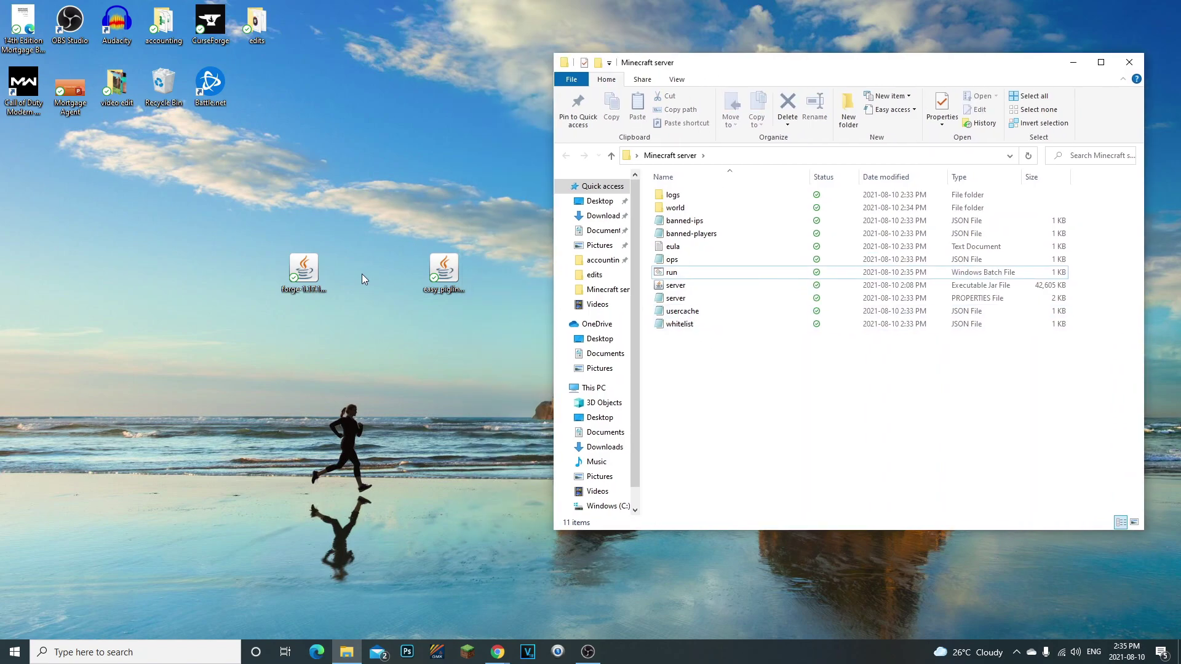
{"action": "left_click", "coordinate": [318, 264]}
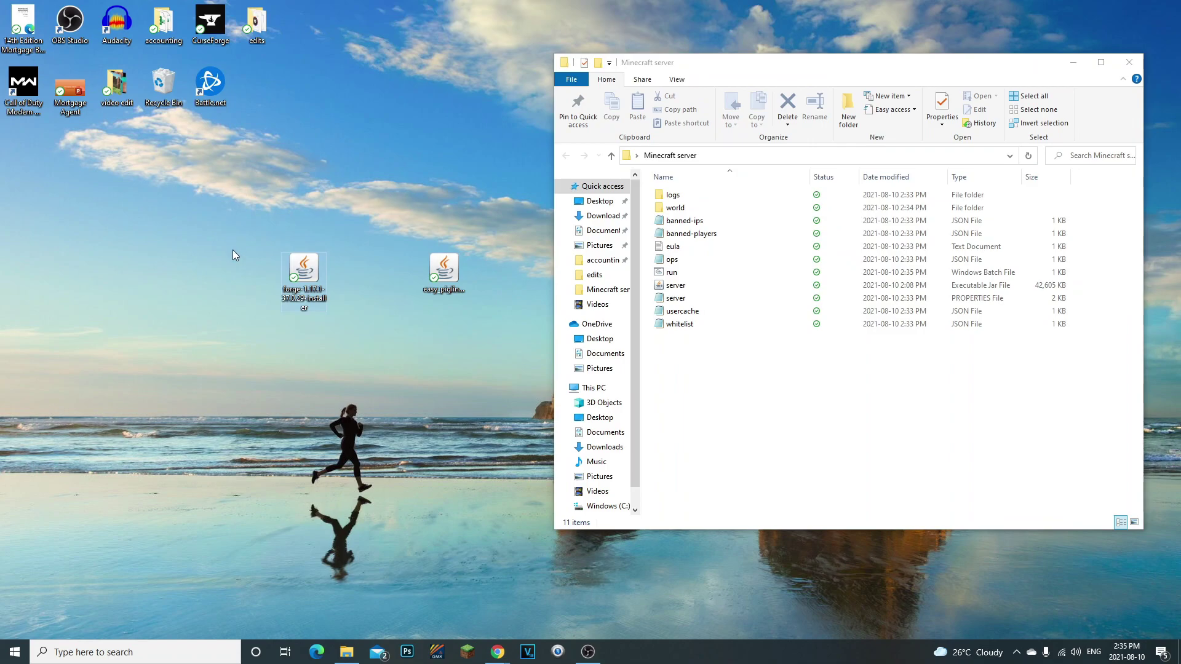
{"action": "left_click_drag", "start_coordinate": [785, 363], "coordinate": [738, 181]}
{"action": "left_click", "coordinate": [795, 389]}
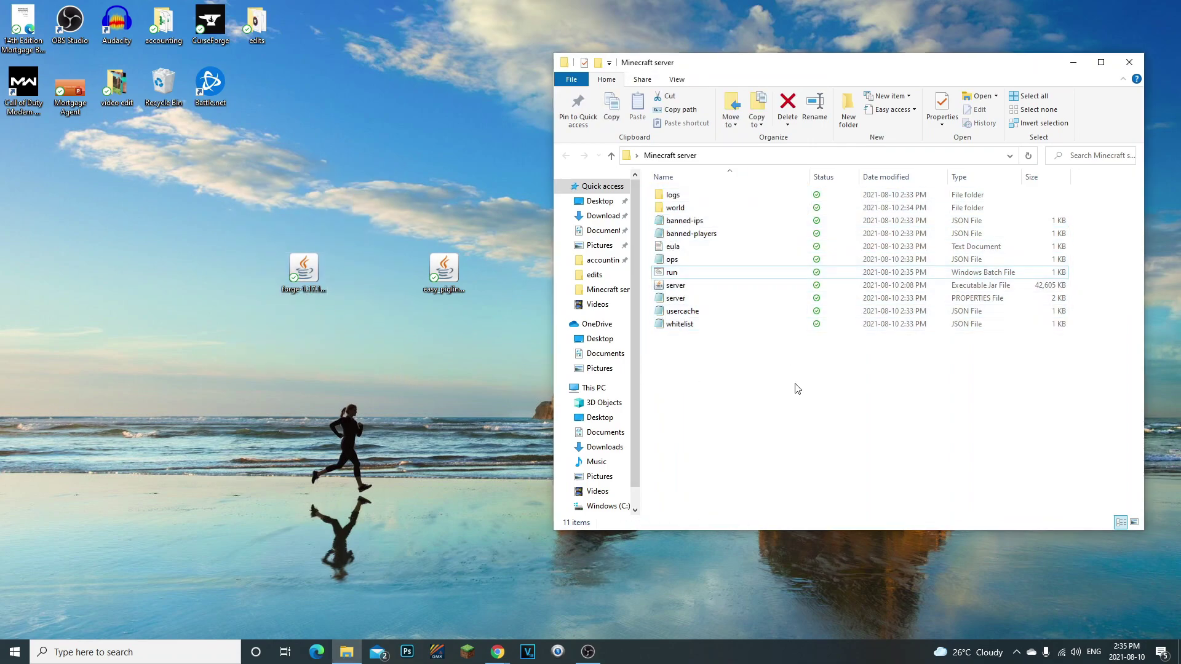
Step: Launch the Forge 1.17.1 installer from the desktop and choose the Install server option
{"action": "left_click", "coordinate": [299, 281]}
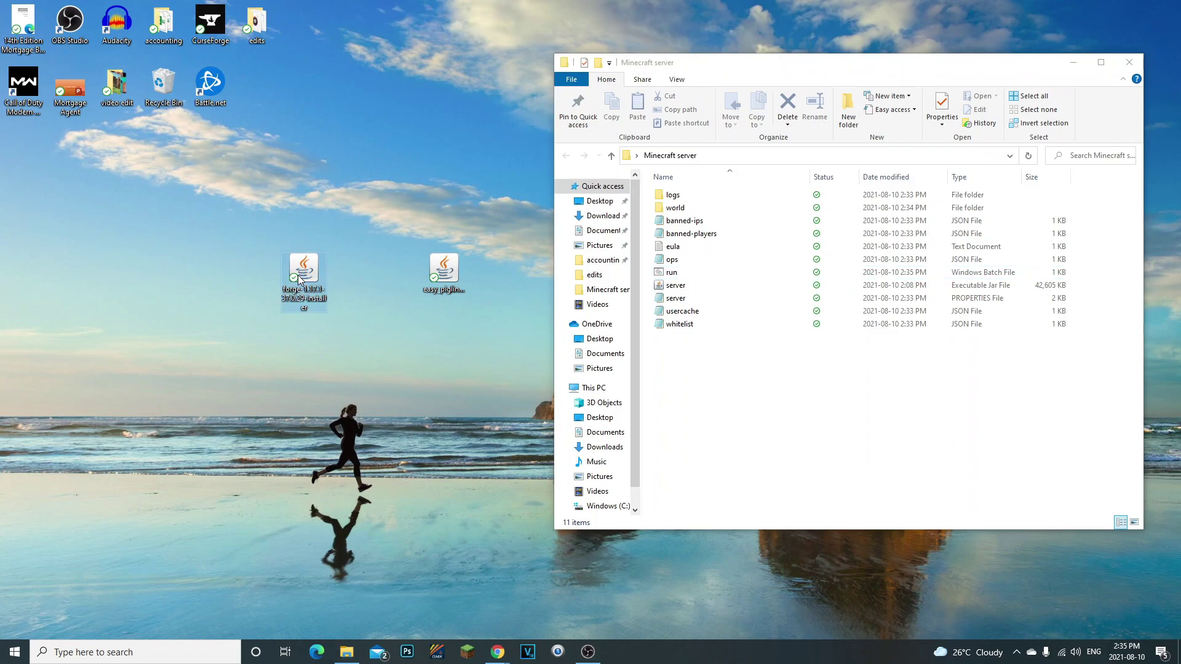
{"action": "double_click", "coordinate": [299, 281]}
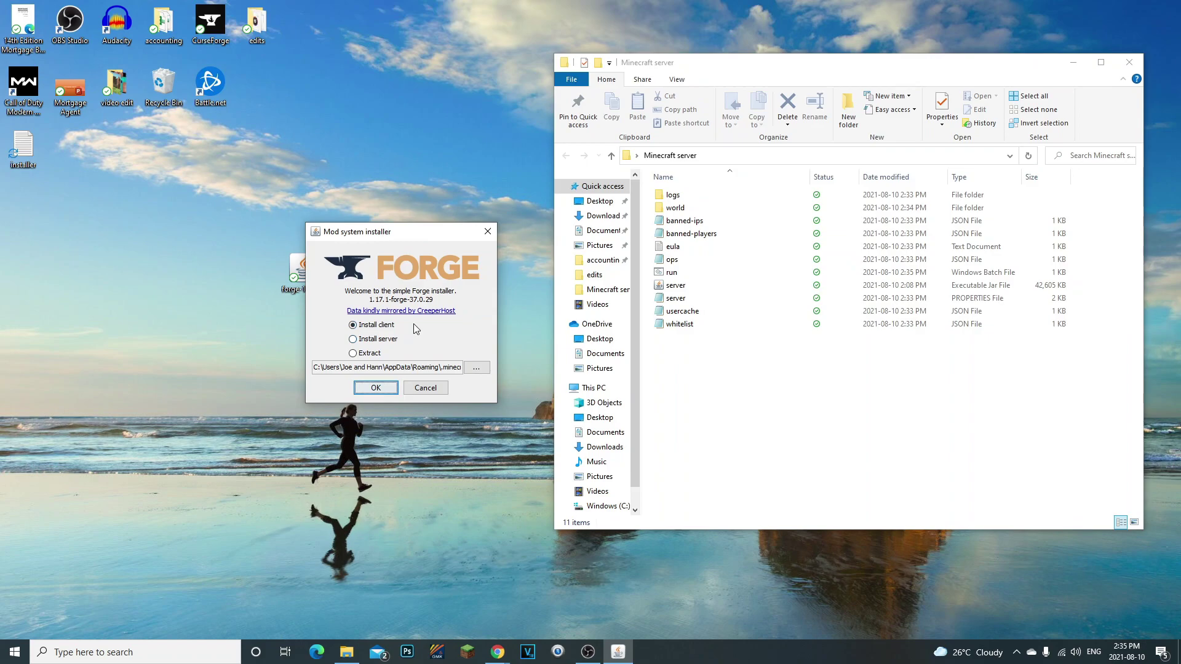
{"action": "left_click", "coordinate": [356, 297]}
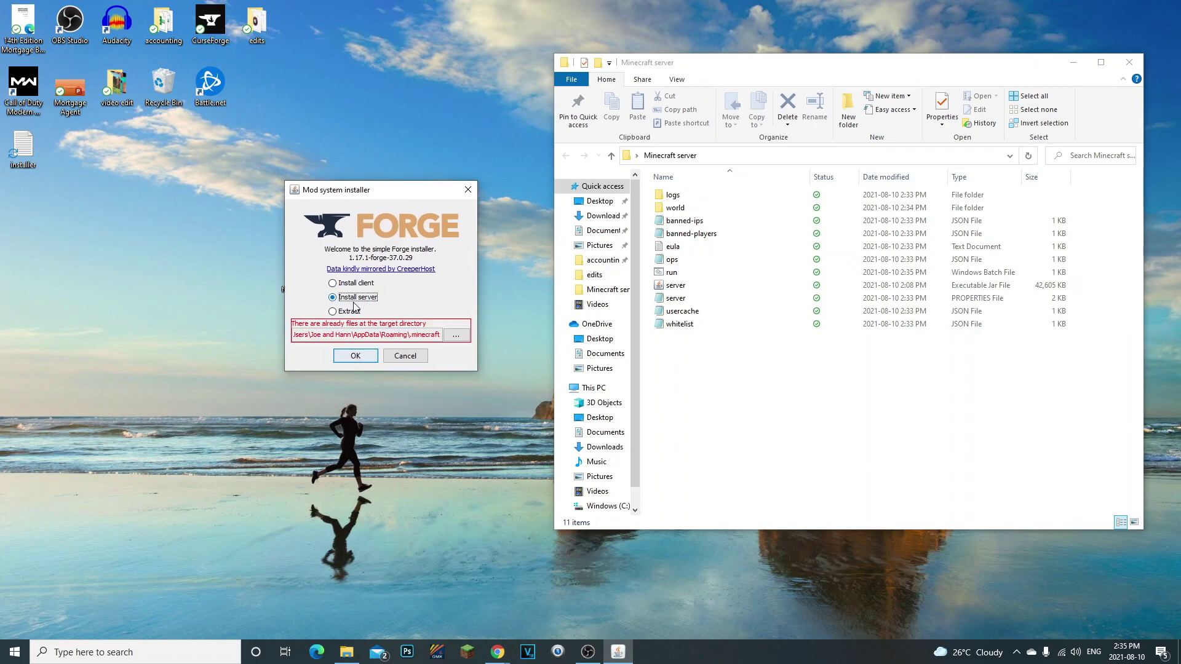
{"action": "left_click", "coordinate": [350, 285]}
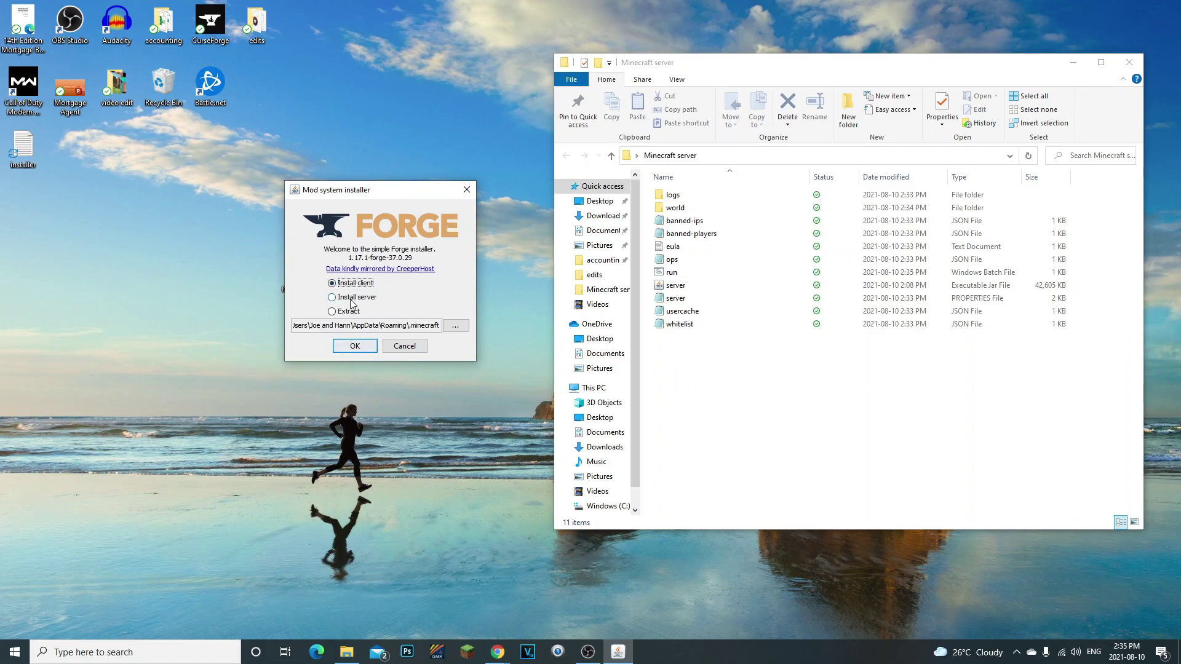
{"action": "left_click", "coordinate": [353, 299]}
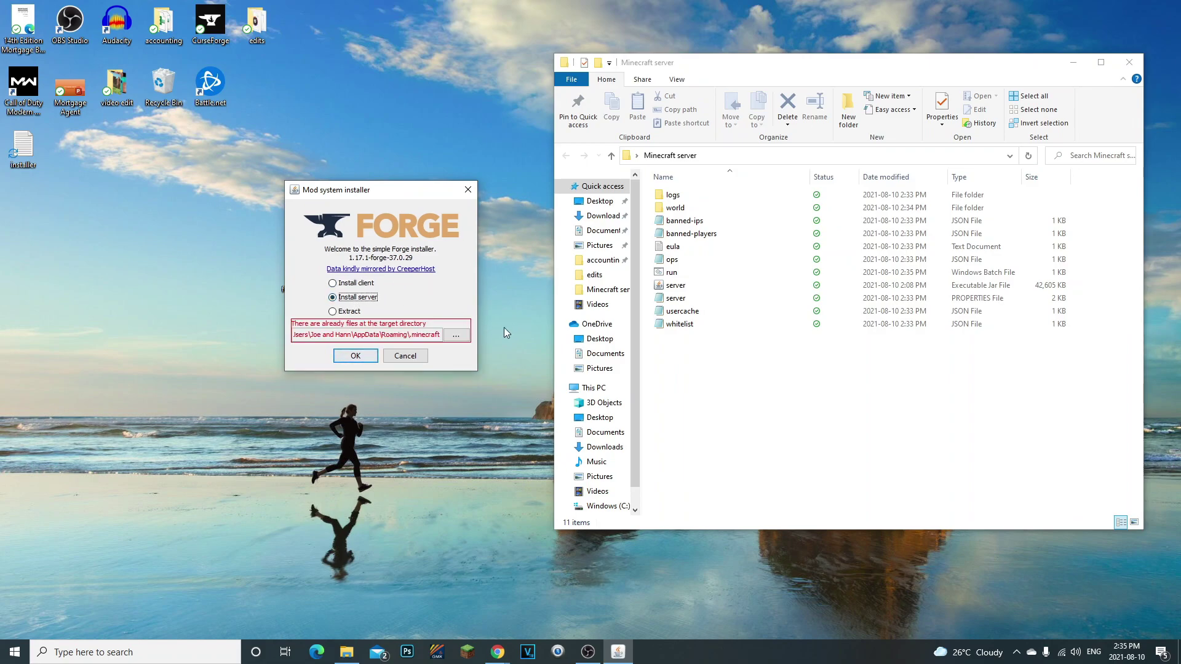
Step: Set the installer's target directory to the Minecraft server folder on the Desktop
{"action": "left_click", "coordinate": [456, 335]}
{"action": "left_click", "coordinate": [234, 247]}
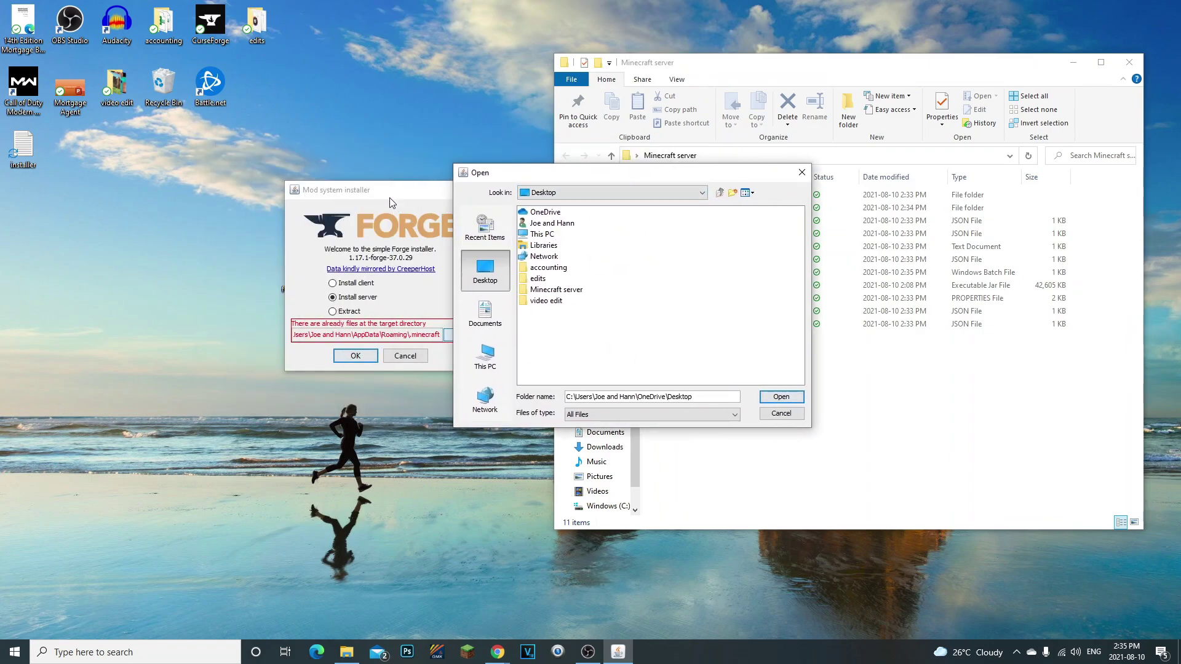
{"action": "left_click_drag", "start_coordinate": [615, 173], "coordinate": [798, 320]}
{"action": "left_click", "coordinate": [739, 436]}
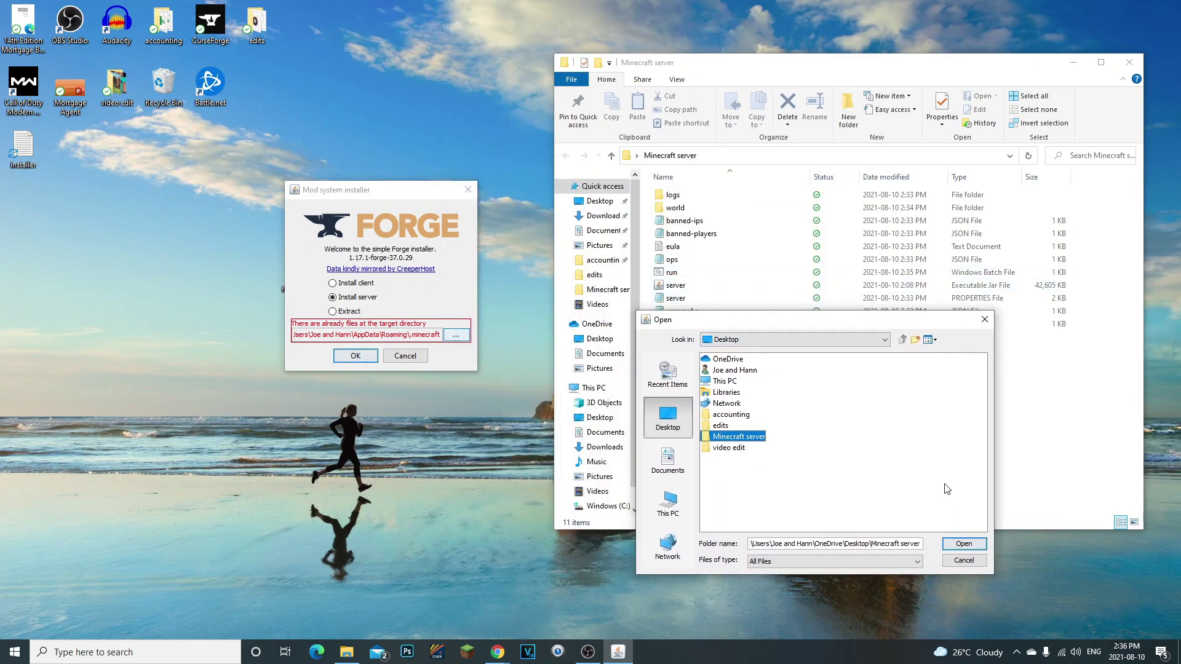
{"action": "left_click", "coordinate": [963, 544]}
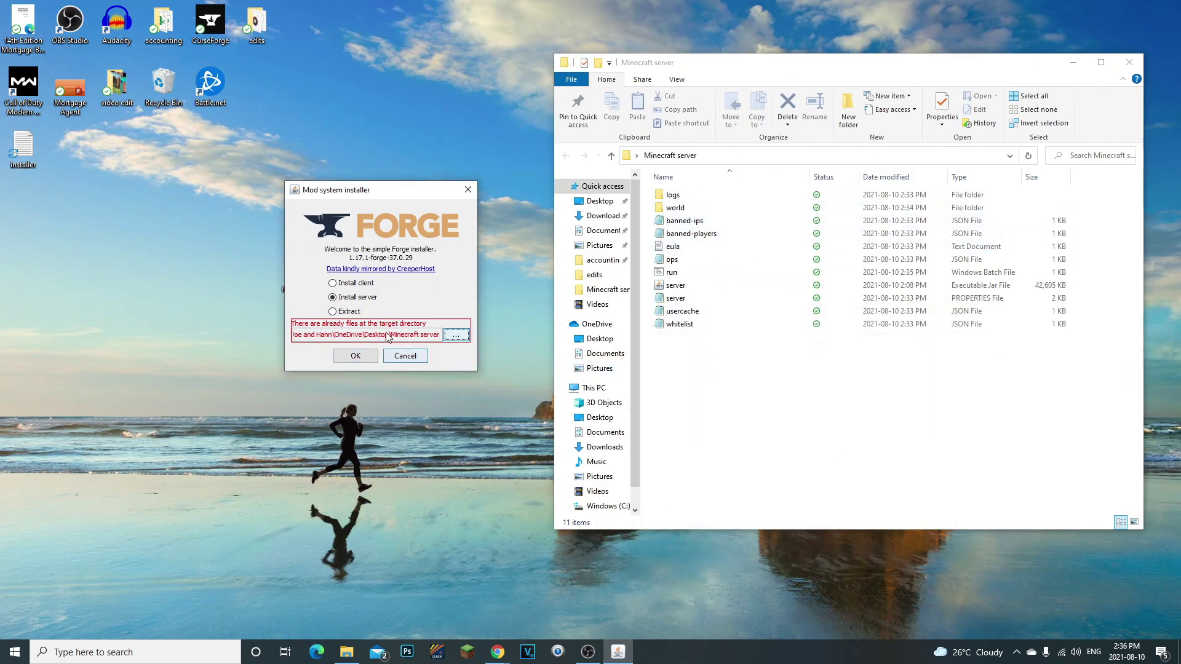
Step: Run the Forge server installation with its progress window beside the Minecraft server folder, and close the completion message
{"action": "left_click_drag", "start_coordinate": [835, 72], "coordinate": [826, 122]}
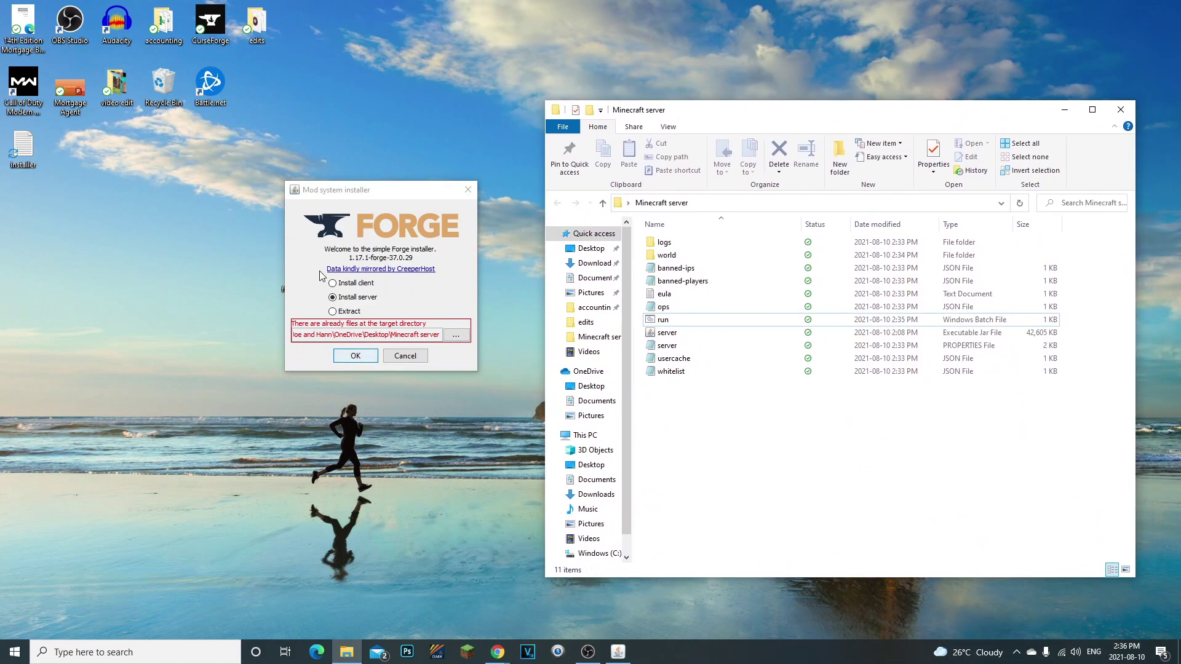
{"action": "left_click_drag", "start_coordinate": [823, 508], "coordinate": [809, 430]}
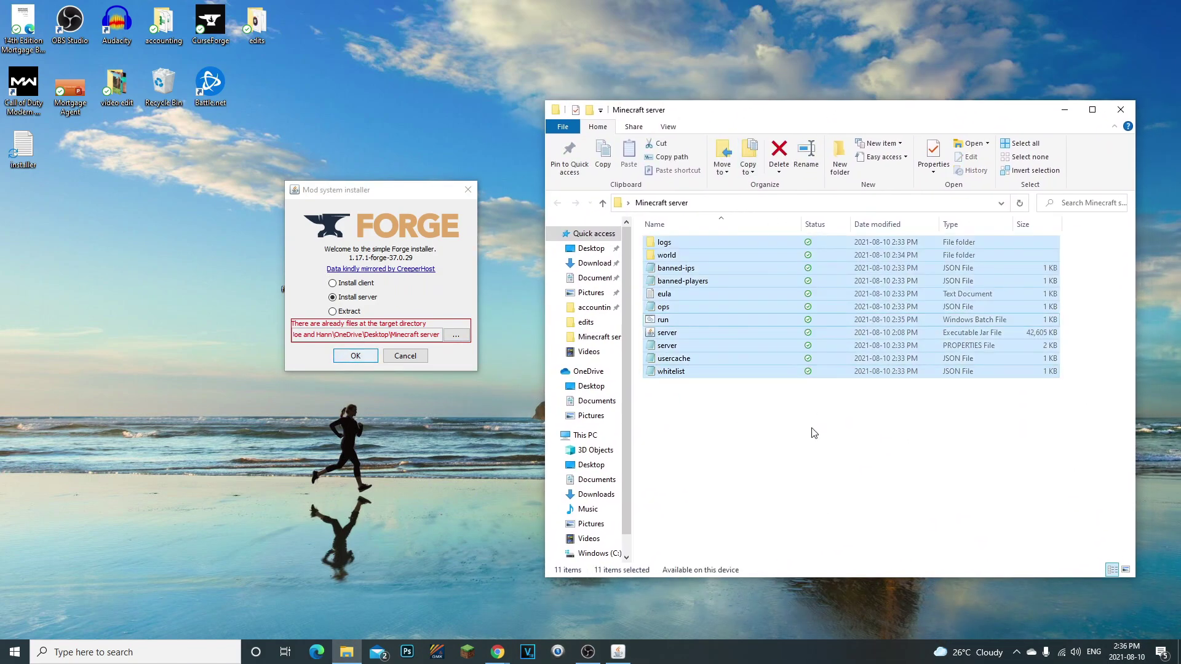
{"action": "left_click", "coordinate": [808, 429]}
{"action": "left_click", "coordinate": [354, 356]}
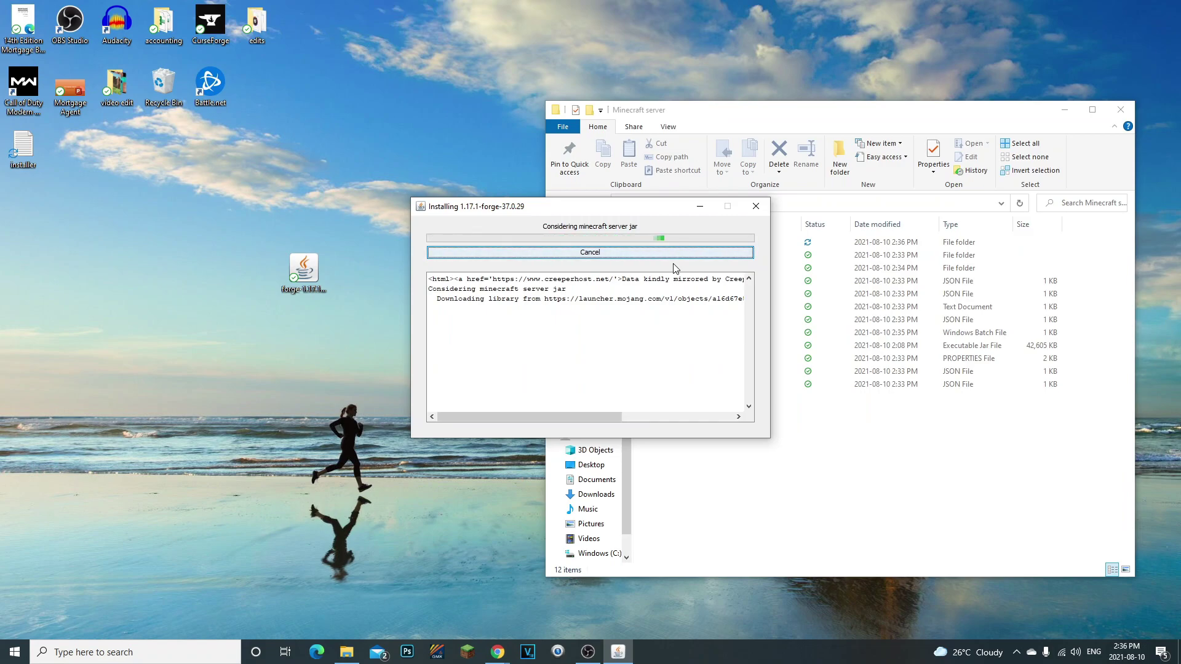
{"action": "left_click_drag", "start_coordinate": [628, 208], "coordinate": [405, 203]}
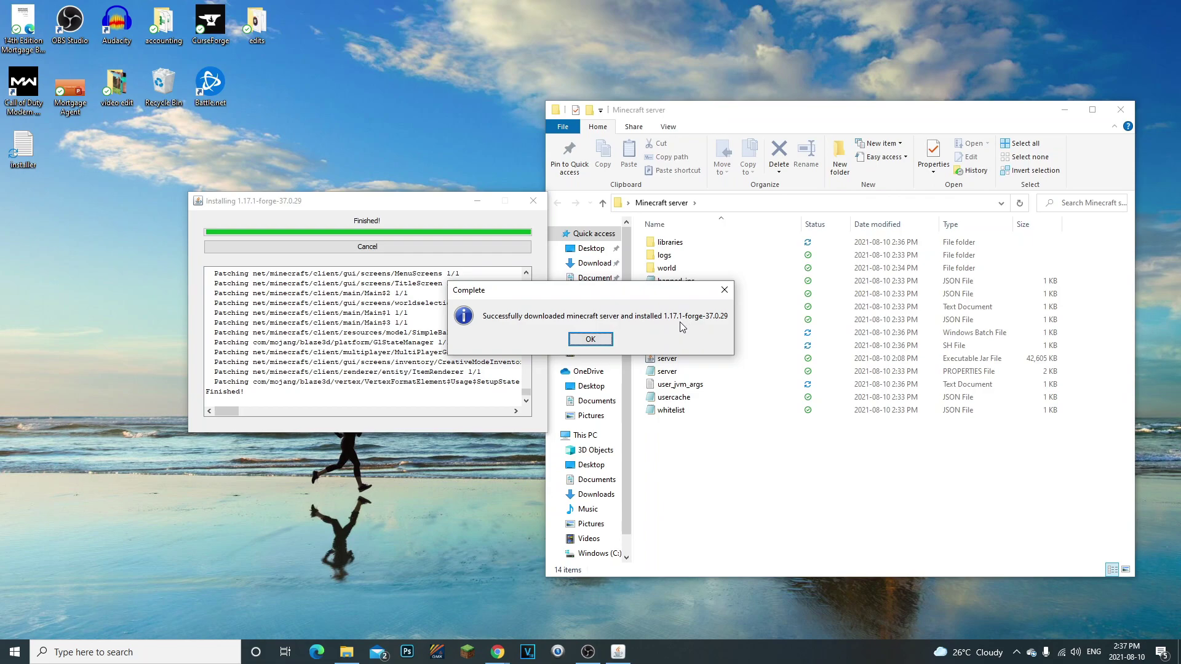
{"action": "left_click", "coordinate": [590, 340]}
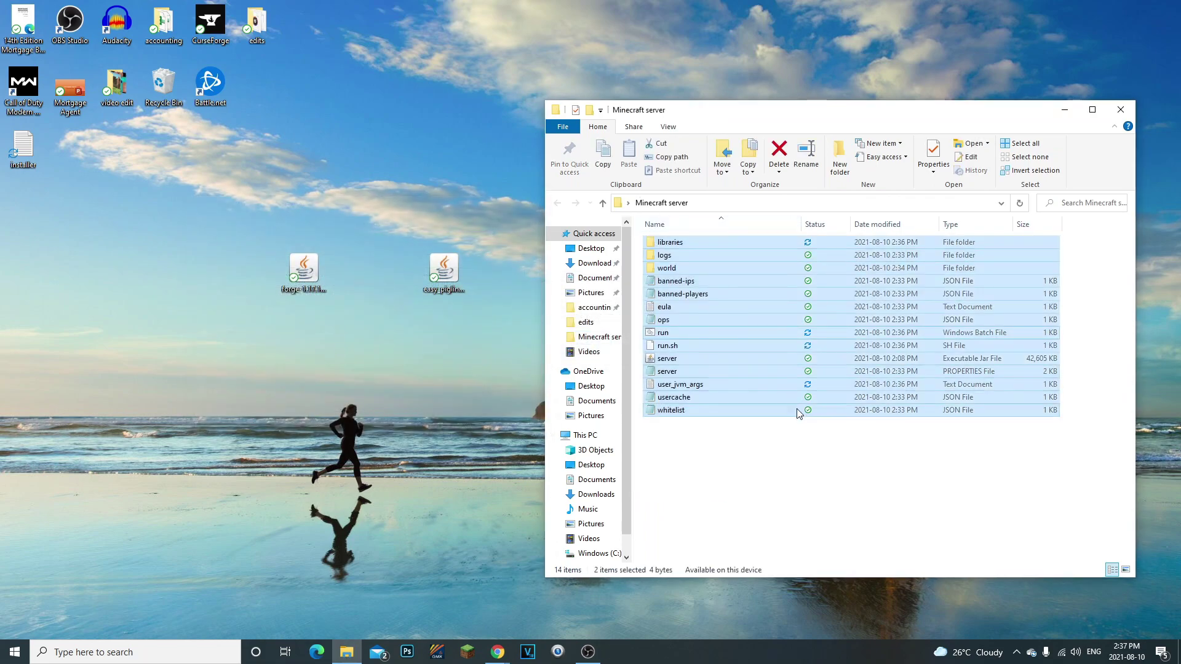
Step: Look over the files in the Minecraft server folder after the Forge installation and select the run batch file
{"action": "left_click_drag", "start_coordinate": [788, 440], "coordinate": [644, 231]}
{"action": "left_click", "coordinate": [775, 440]}
{"action": "left_click_drag", "start_coordinate": [775, 440], "coordinate": [708, 317]}
{"action": "left_click", "coordinate": [730, 474]}
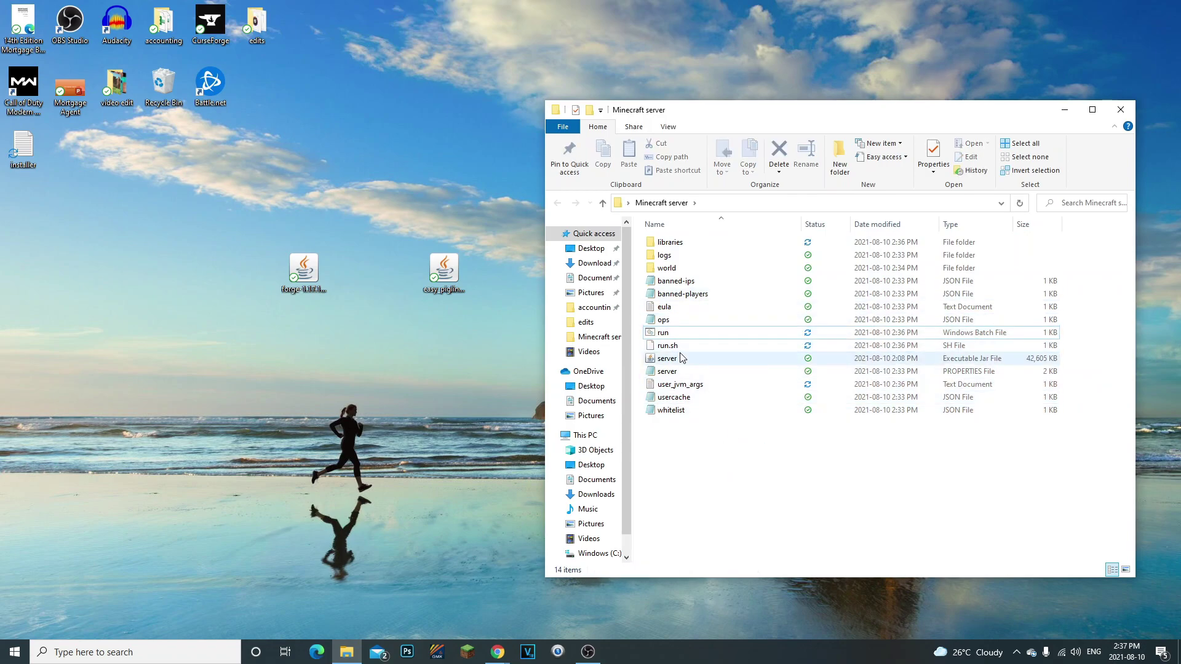
{"action": "left_click", "coordinate": [673, 332]}
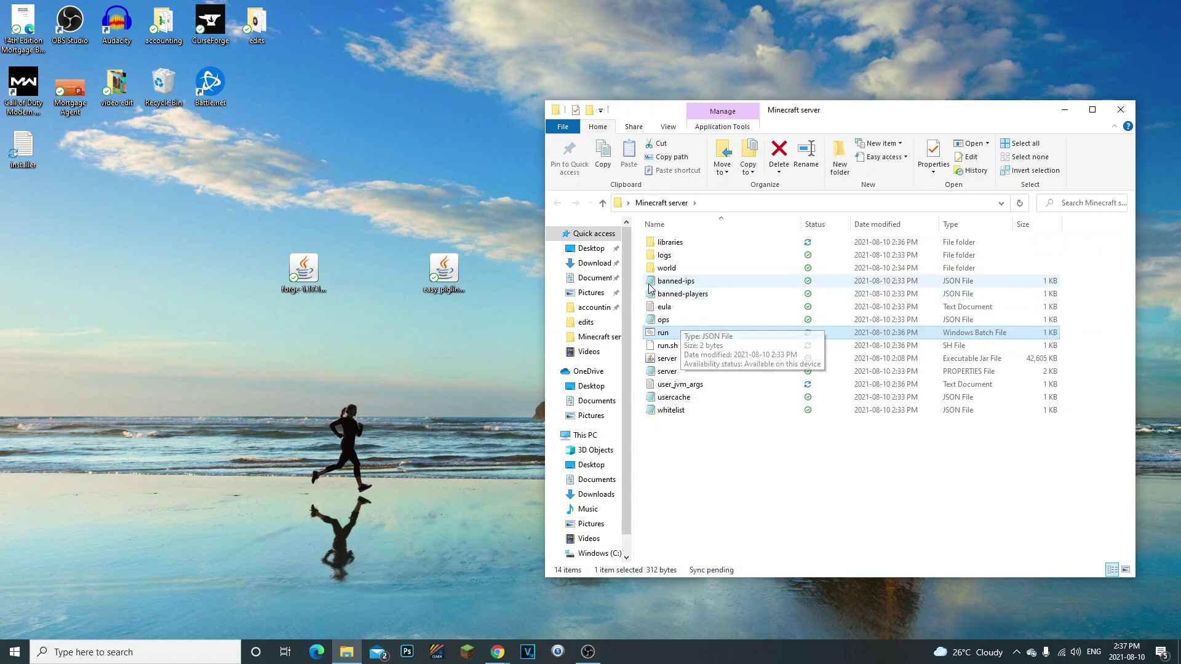
Step: Open the user_jvm_args text file from the Minecraft server folder, read its RAM usage notes and close it
{"action": "left_click", "coordinate": [737, 465]}
{"action": "left_click_drag", "start_coordinate": [736, 482], "coordinate": [689, 241]}
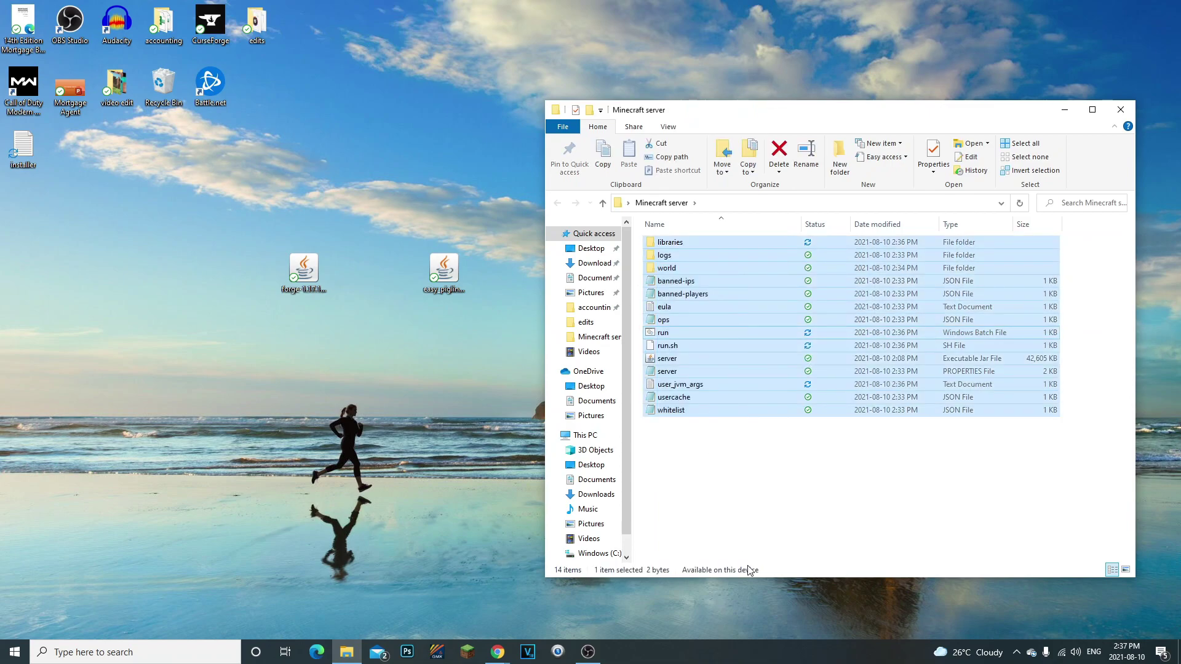
{"action": "left_click", "coordinate": [716, 493]}
{"action": "left_click", "coordinate": [686, 385]}
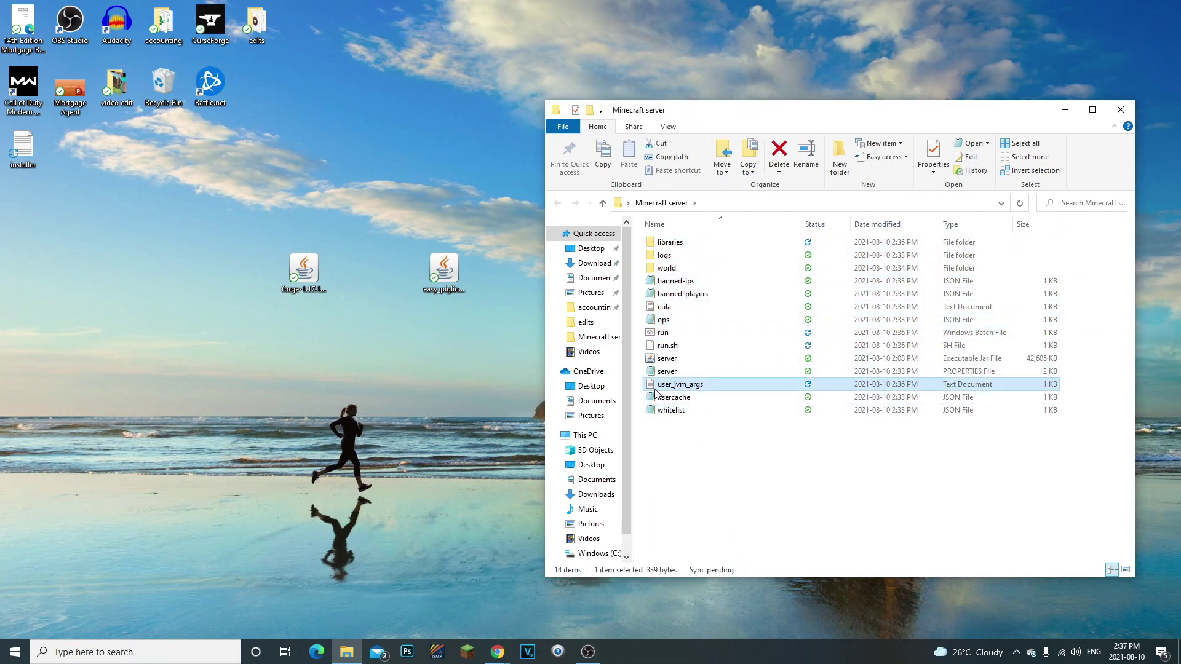
{"action": "double_click", "coordinate": [686, 388]}
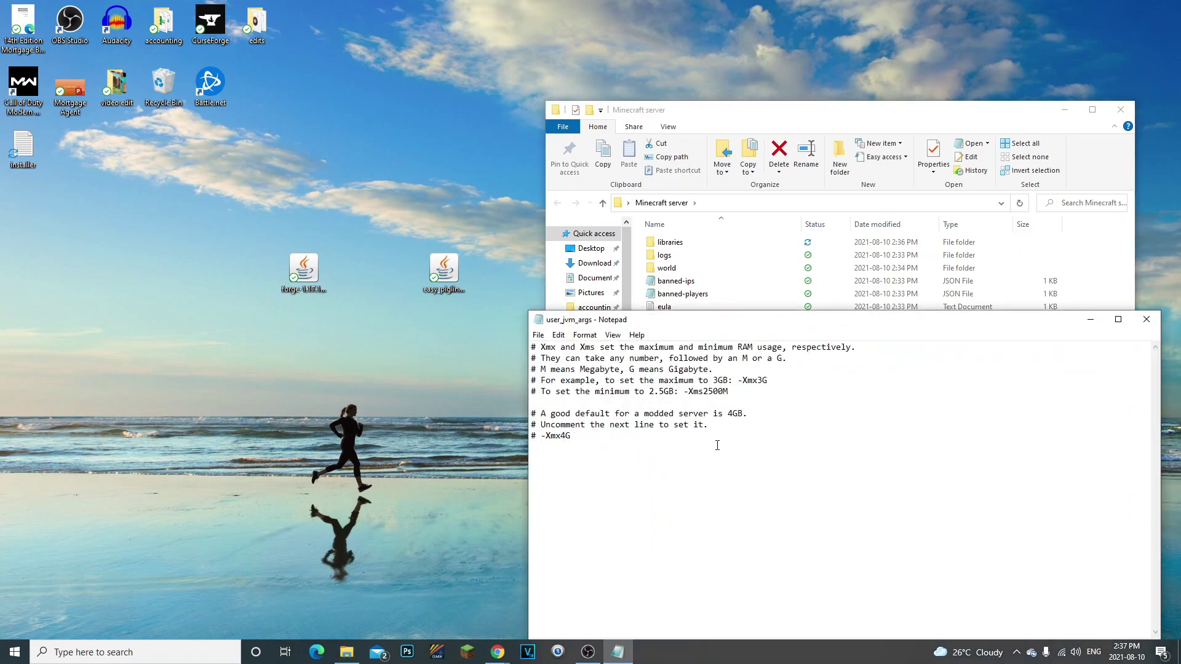
{"action": "left_click_drag", "start_coordinate": [695, 458], "coordinate": [668, 369]}
{"action": "left_click_drag", "start_coordinate": [543, 358], "coordinate": [640, 380]}
{"action": "left_click", "coordinate": [610, 426]}
{"action": "left_click_drag", "start_coordinate": [552, 414], "coordinate": [679, 445]}
{"action": "left_click", "coordinate": [680, 445]}
{"action": "left_click_drag", "start_coordinate": [552, 416], "coordinate": [699, 440]}
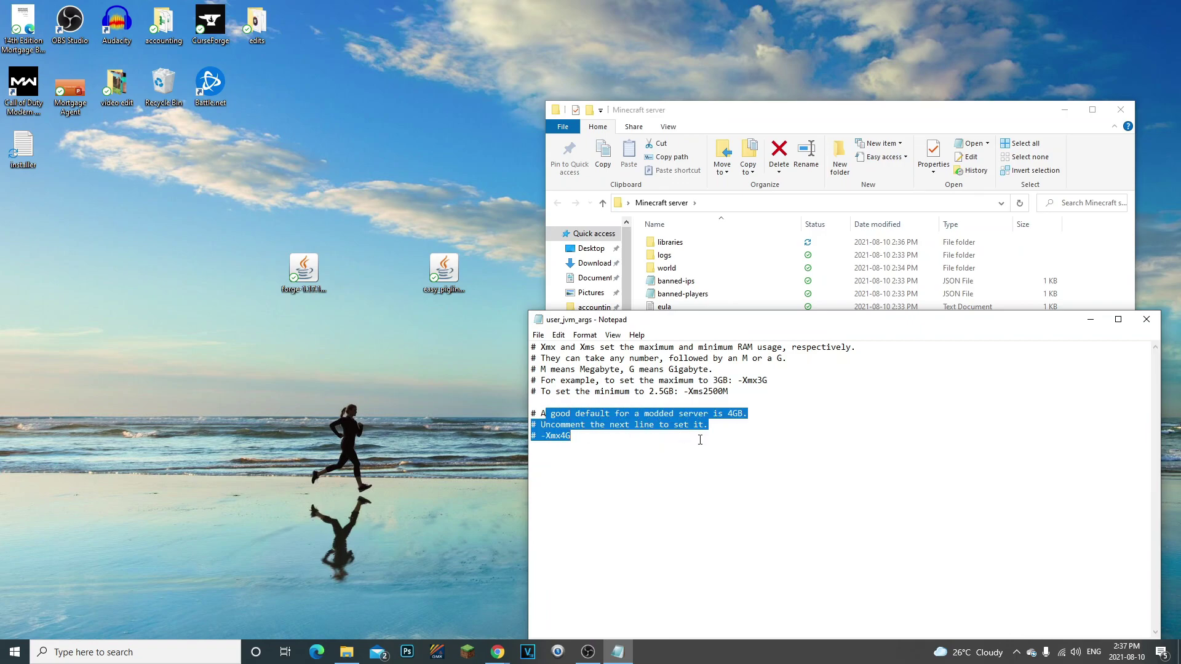
{"action": "left_click", "coordinate": [699, 440]}
{"action": "left_click_drag", "start_coordinate": [630, 414], "coordinate": [741, 415]}
{"action": "left_click", "coordinate": [742, 415]}
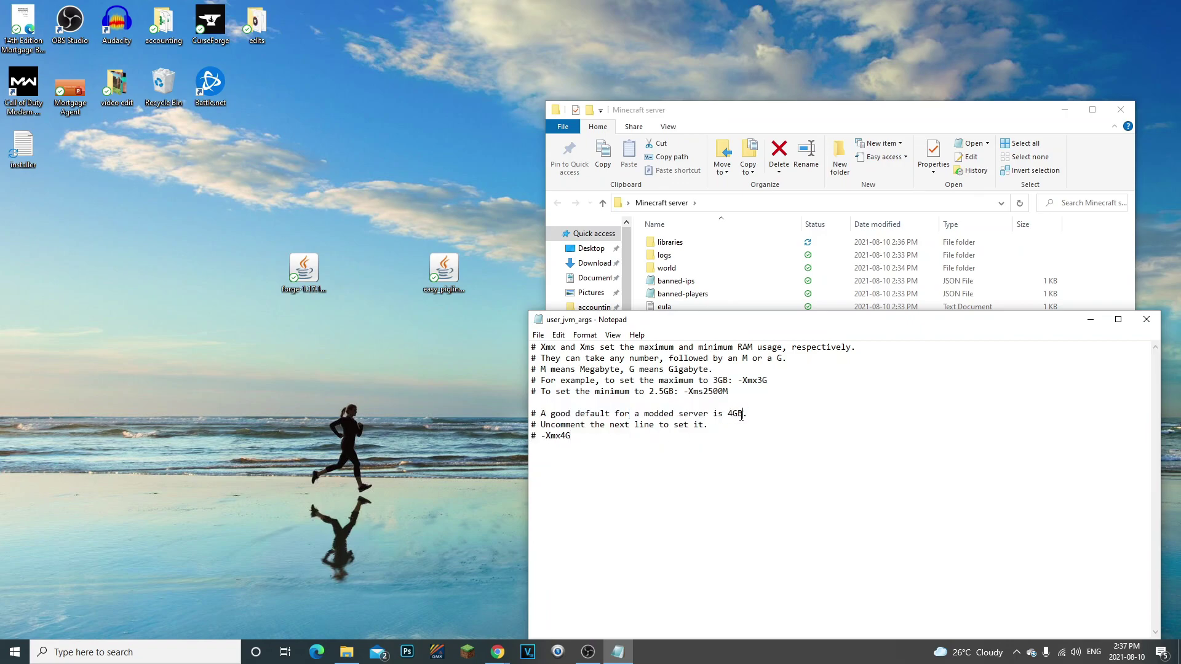
{"action": "left_click_drag", "start_coordinate": [648, 433], "coordinate": [580, 380]}
{"action": "left_click", "coordinate": [681, 450]}
{"action": "left_click_drag", "start_coordinate": [681, 446], "coordinate": [631, 380]}
{"action": "left_click", "coordinate": [662, 449]}
{"action": "left_click", "coordinate": [1147, 319]}
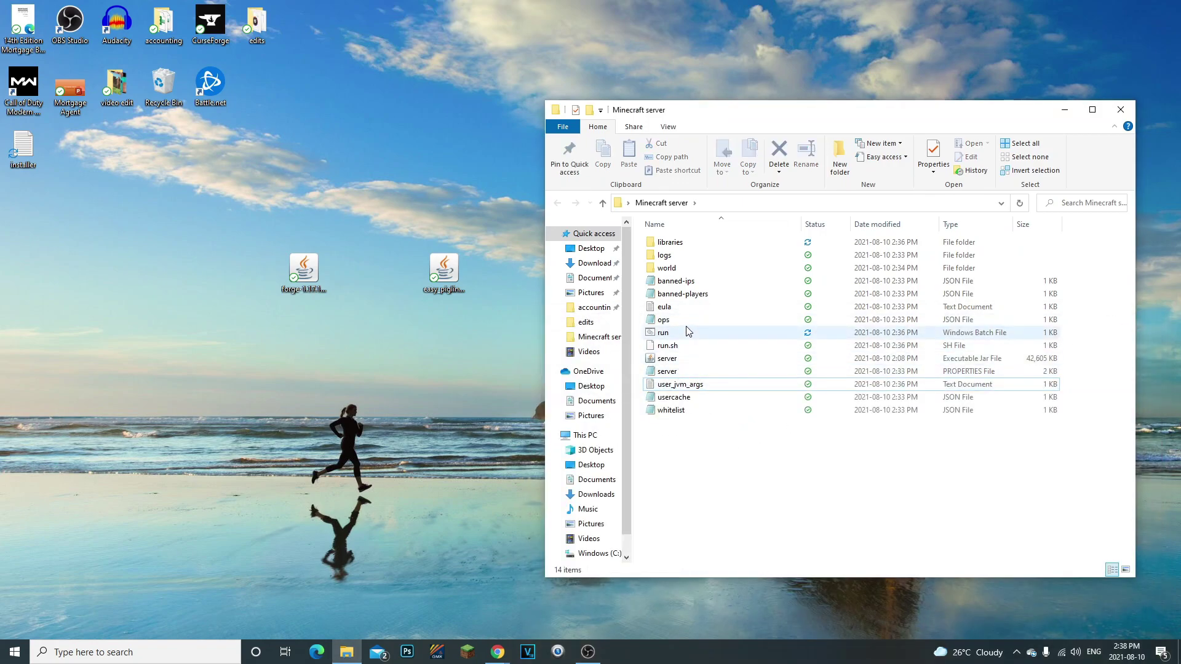
Step: Start the Forge server with the run batch file, select the mods folder in Minecraft server and shift the folder window aside
{"action": "double_click", "coordinate": [668, 334]}
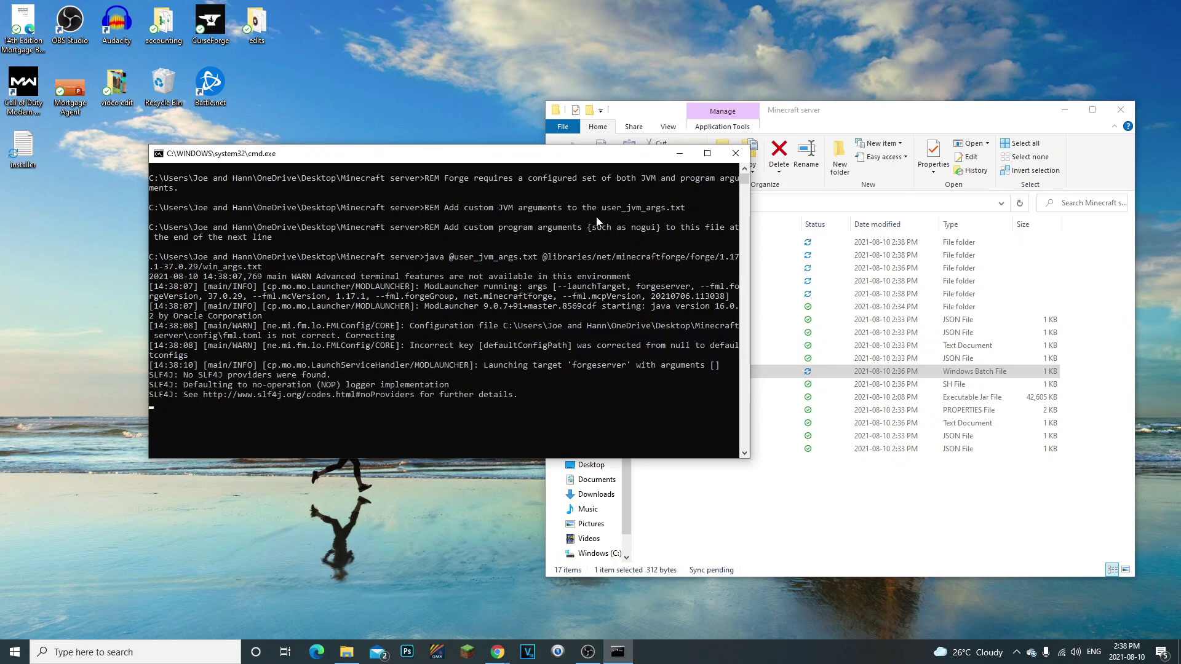
{"action": "left_click", "coordinate": [887, 113]}
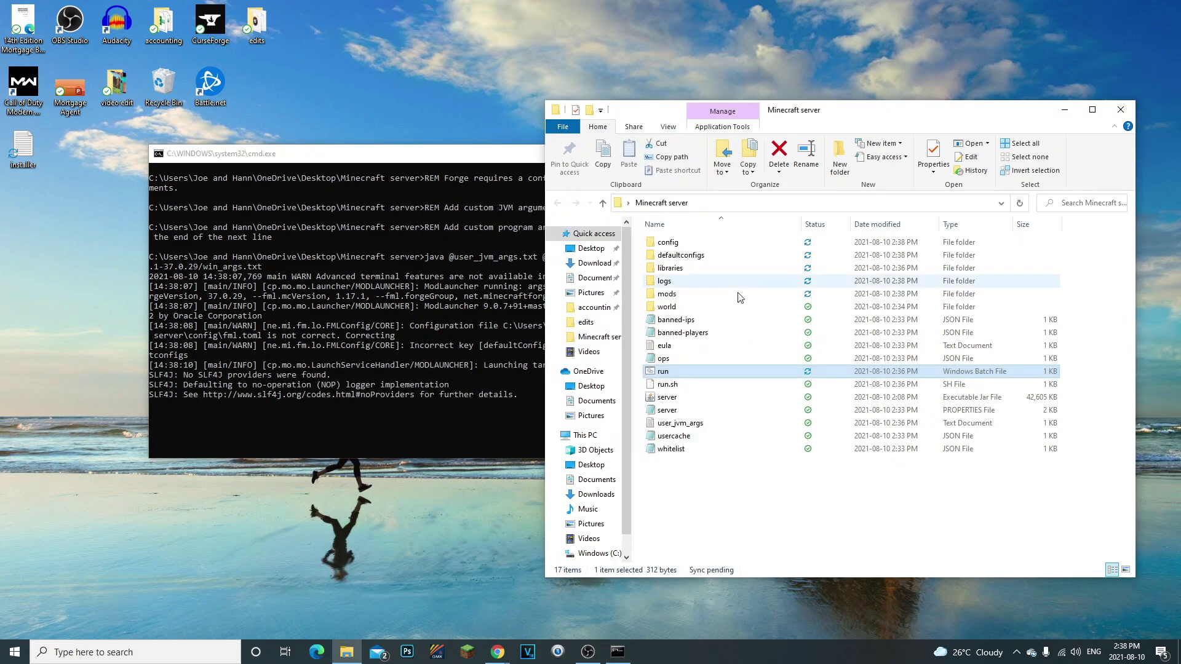
{"action": "left_click", "coordinate": [675, 300]}
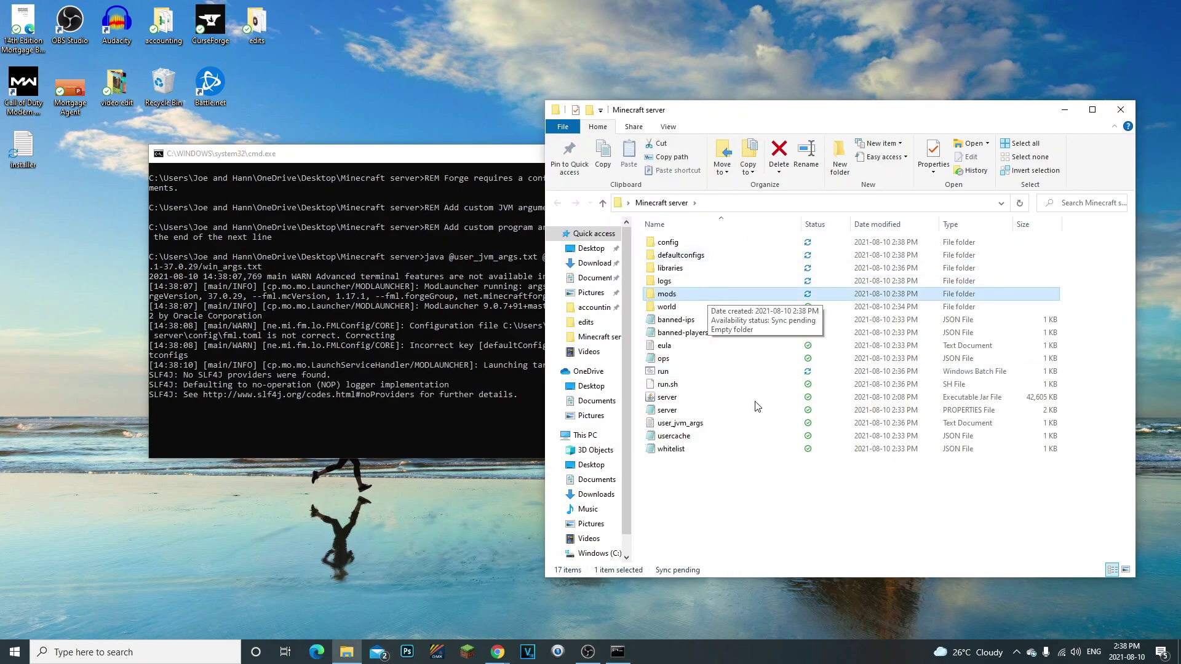
{"action": "left_click", "coordinate": [845, 522]}
{"action": "left_click_drag", "start_coordinate": [727, 116], "coordinate": [982, 121]}
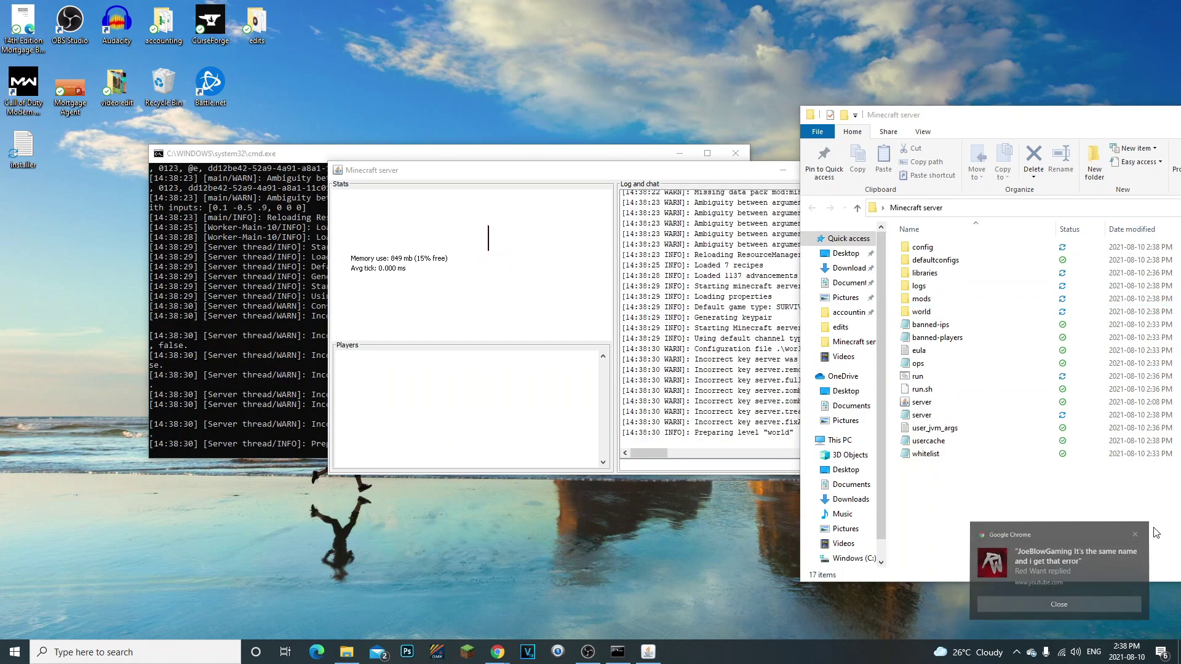
Step: Dismiss the browser notification and follow the server's startup progress in the Minecraft server window and the console
{"action": "left_click", "coordinate": [1136, 534]}
{"action": "left_click_drag", "start_coordinate": [688, 172], "coordinate": [632, 177]}
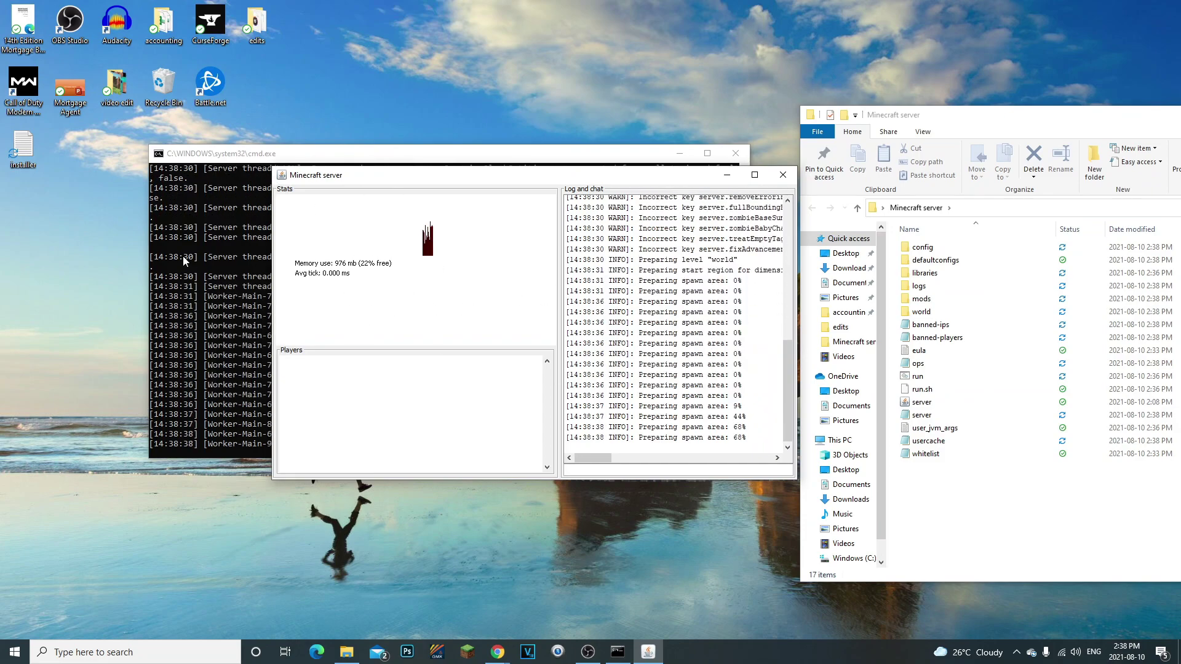
{"action": "left_click", "coordinate": [184, 258]}
{"action": "left_click", "coordinate": [759, 410]}
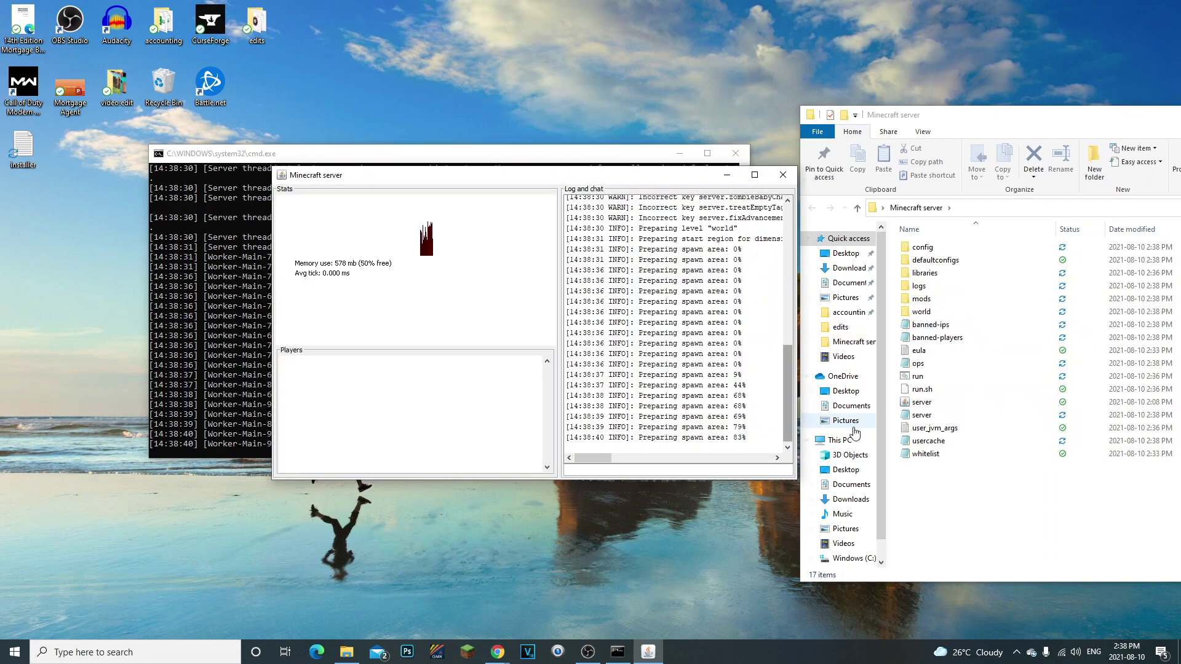
{"action": "left_click", "coordinate": [231, 341]}
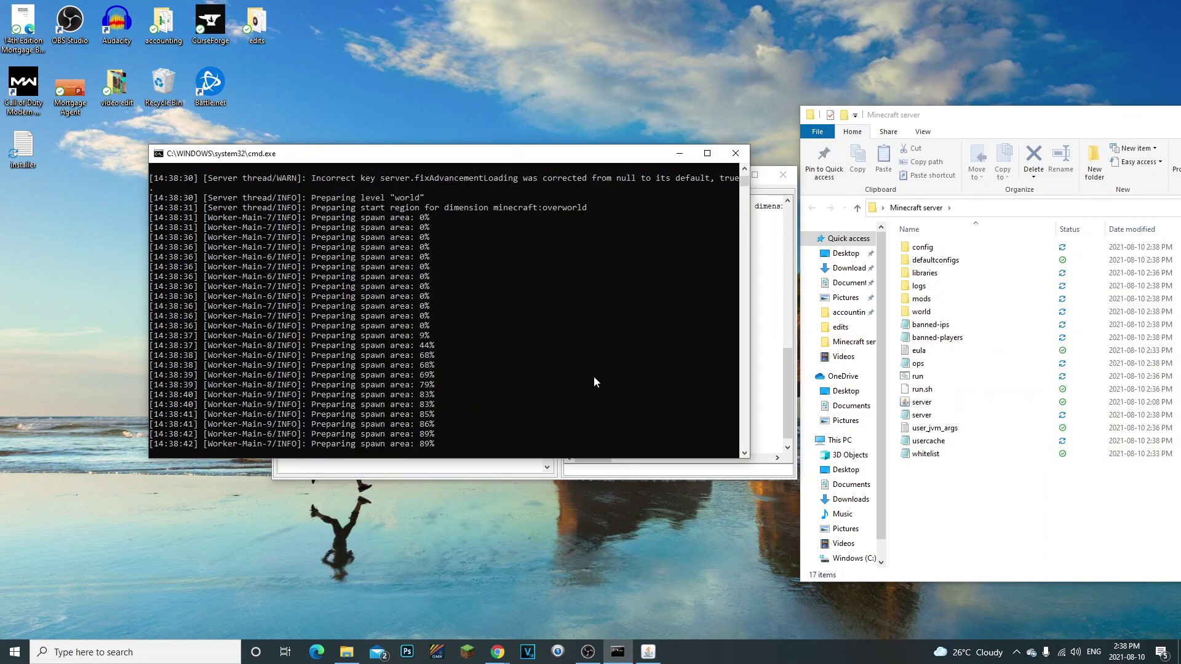
{"action": "key", "text": "alt+Tab"}
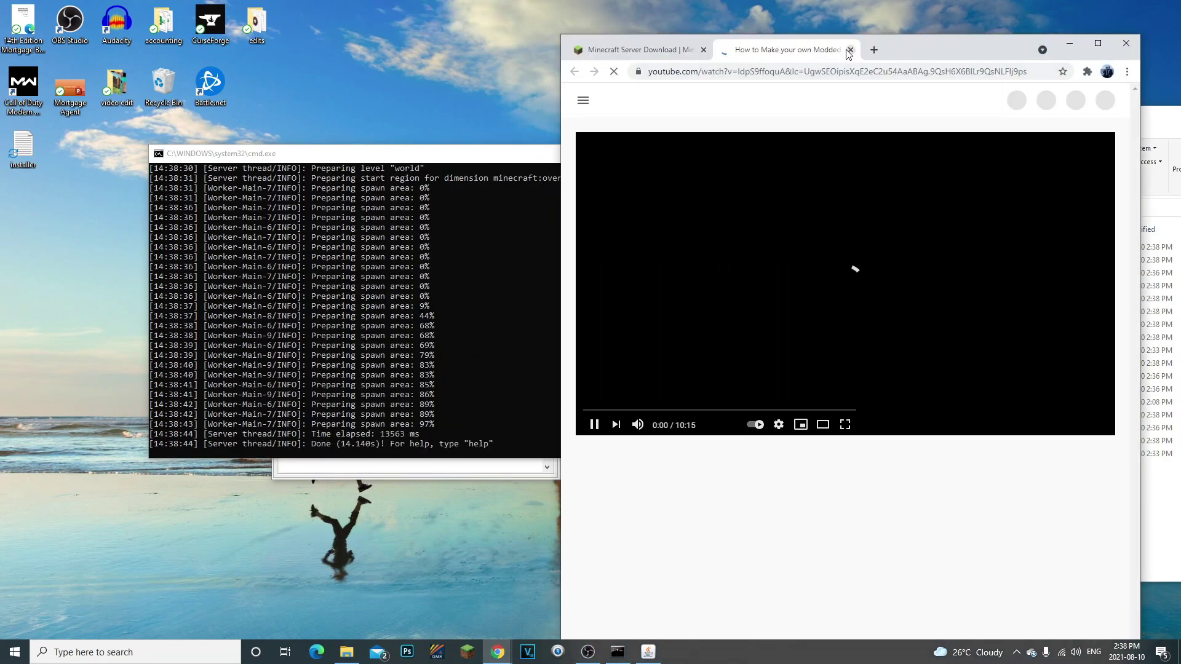
{"action": "left_click", "coordinate": [849, 50]}
{"action": "left_click", "coordinate": [1125, 43]}
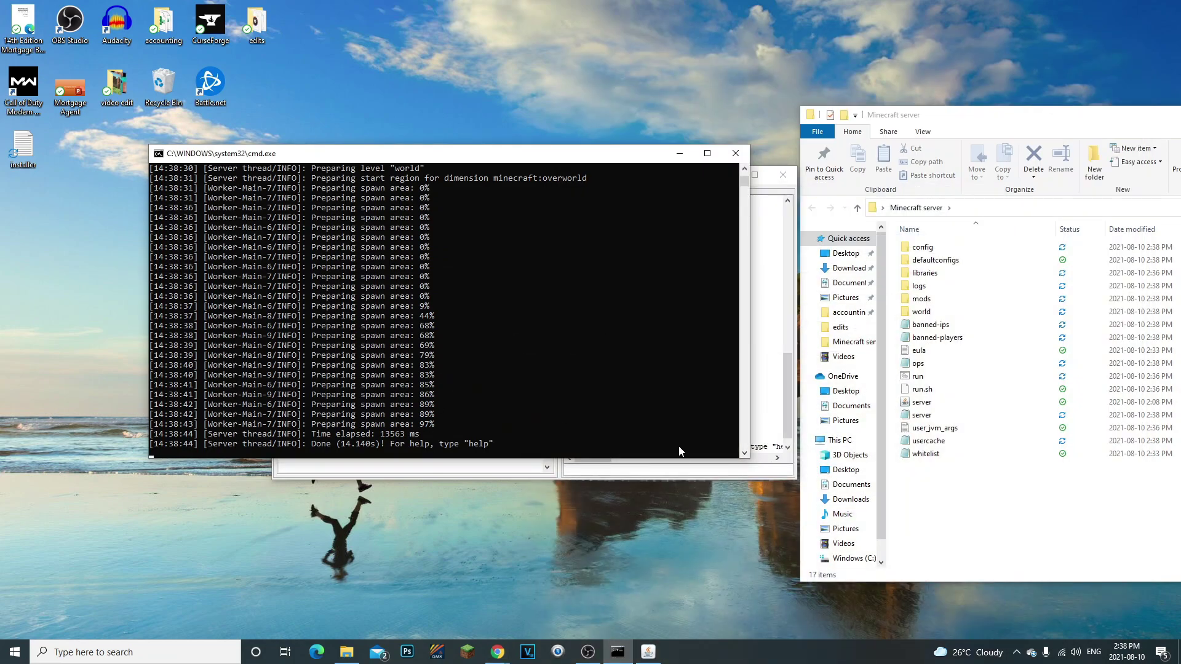
Step: Minimize the Minecraft server window and the console, and move the Minecraft server folder window back into full view
{"action": "left_click", "coordinate": [678, 468]}
{"action": "left_click", "coordinate": [726, 175]}
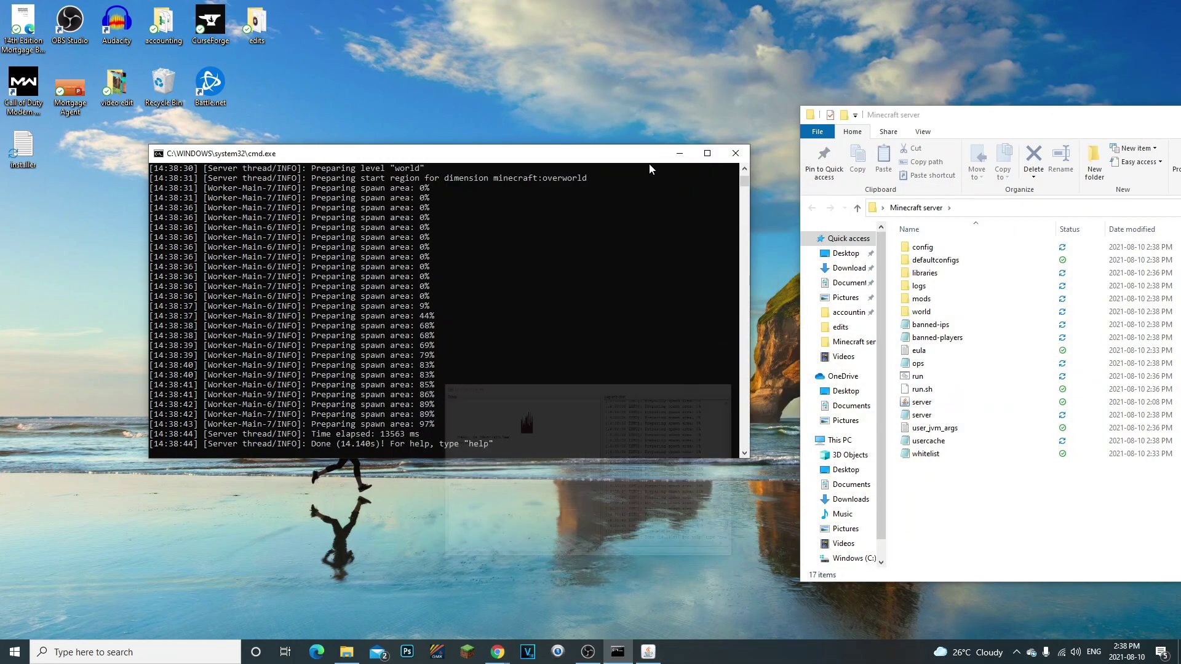
{"action": "left_click", "coordinate": [679, 154]}
{"action": "left_click_drag", "start_coordinate": [930, 123], "coordinate": [677, 119]}
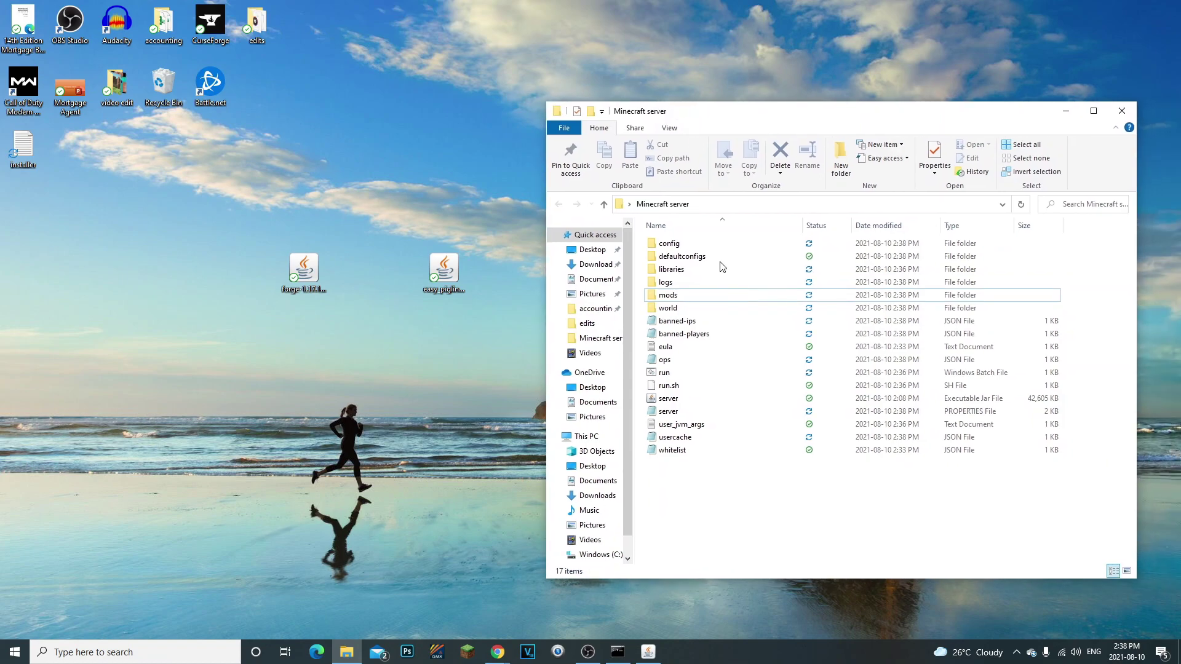
Step: Restore the console and the Minecraft server window, and shut the server down with the stop command
{"action": "left_click", "coordinate": [618, 652]}
{"action": "left_click", "coordinate": [648, 652]}
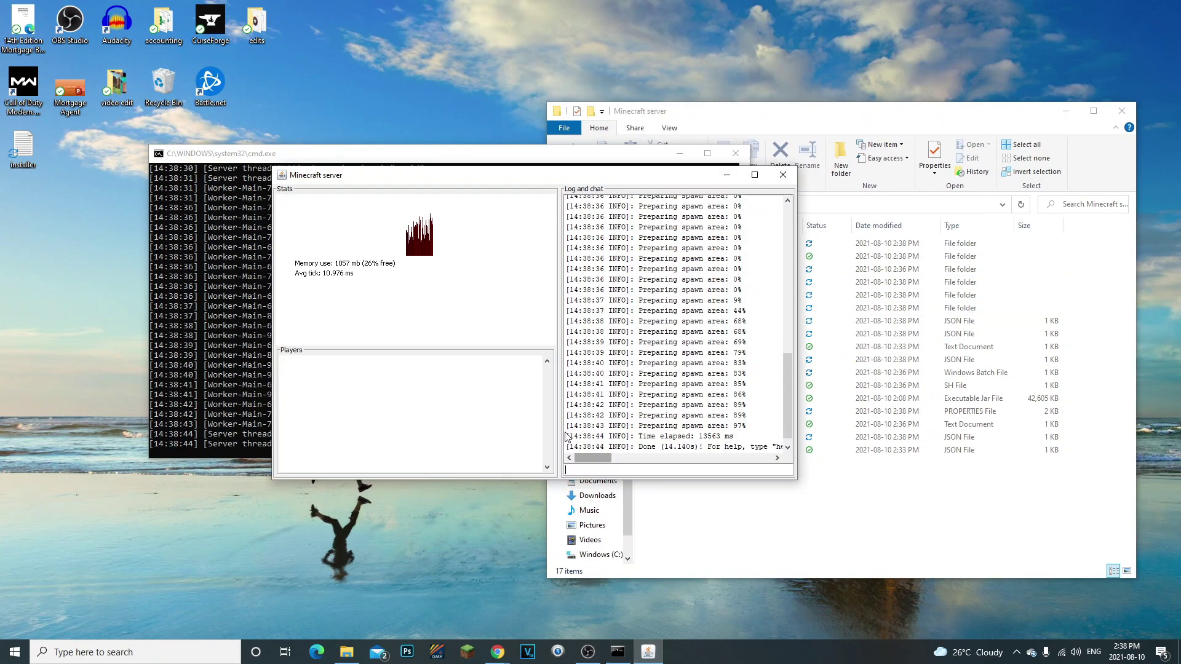
{"action": "left_click", "coordinate": [629, 473]}
{"action": "type", "text": "stop"}
{"action": "key", "text": "Return"}
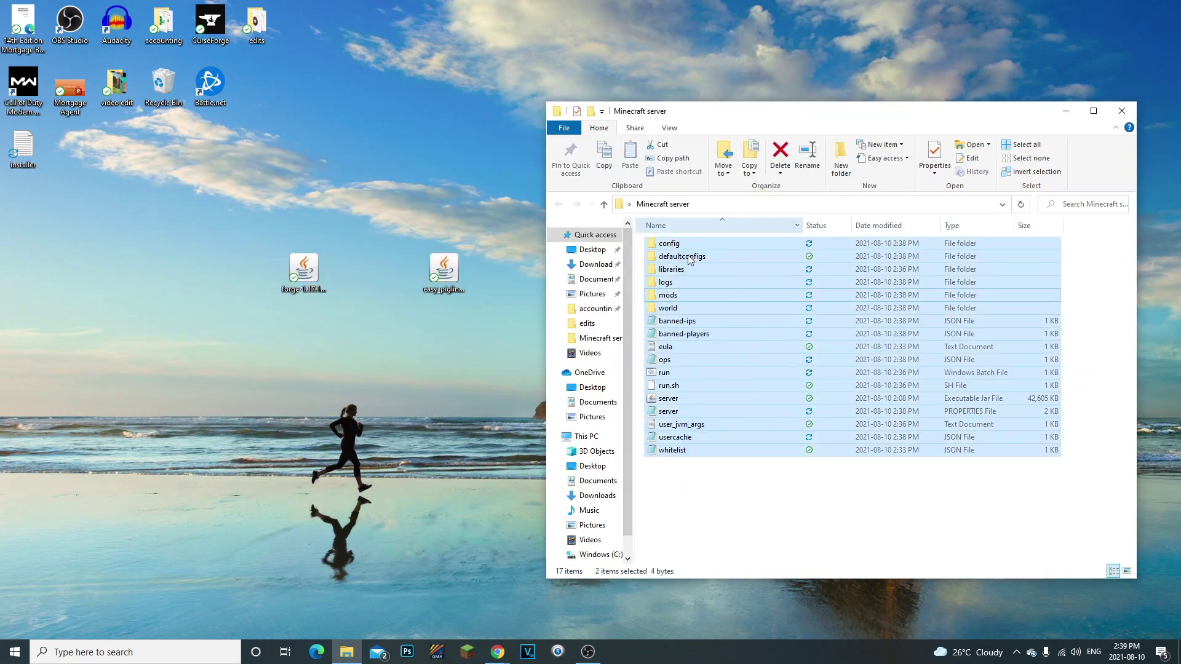
Step: Find the Run app through Windows search and use it to open %appdata%
{"action": "left_click", "coordinate": [447, 276]}
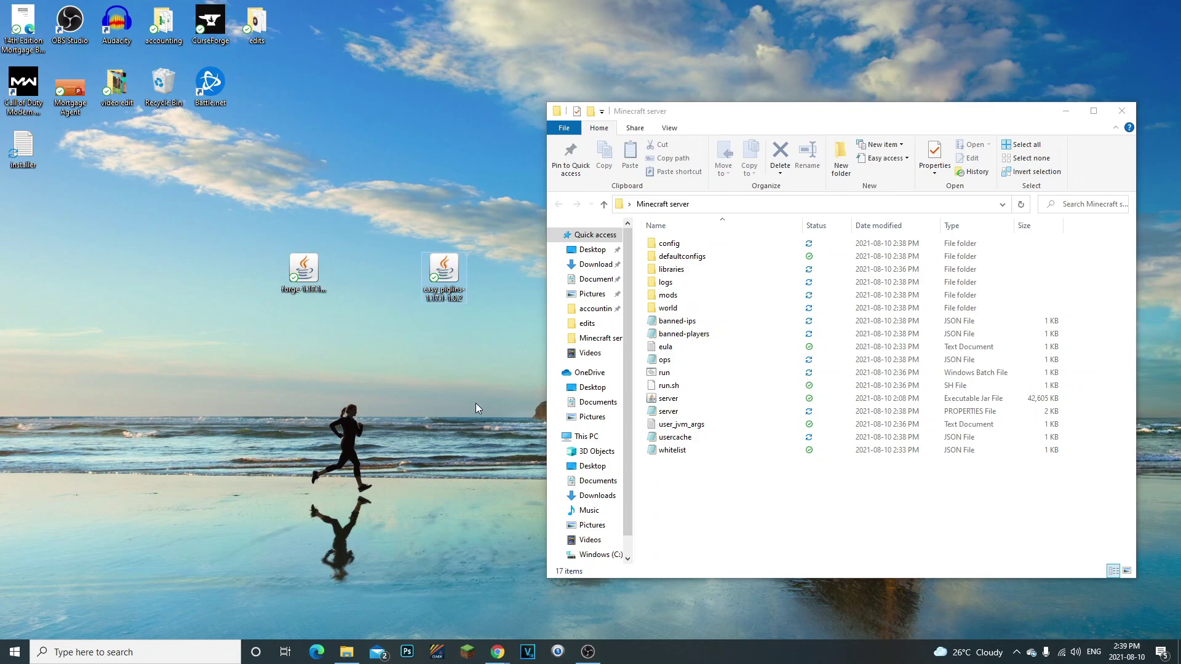
{"action": "left_click_drag", "start_coordinate": [402, 207], "coordinate": [501, 358]}
{"action": "left_click", "coordinate": [129, 658]}
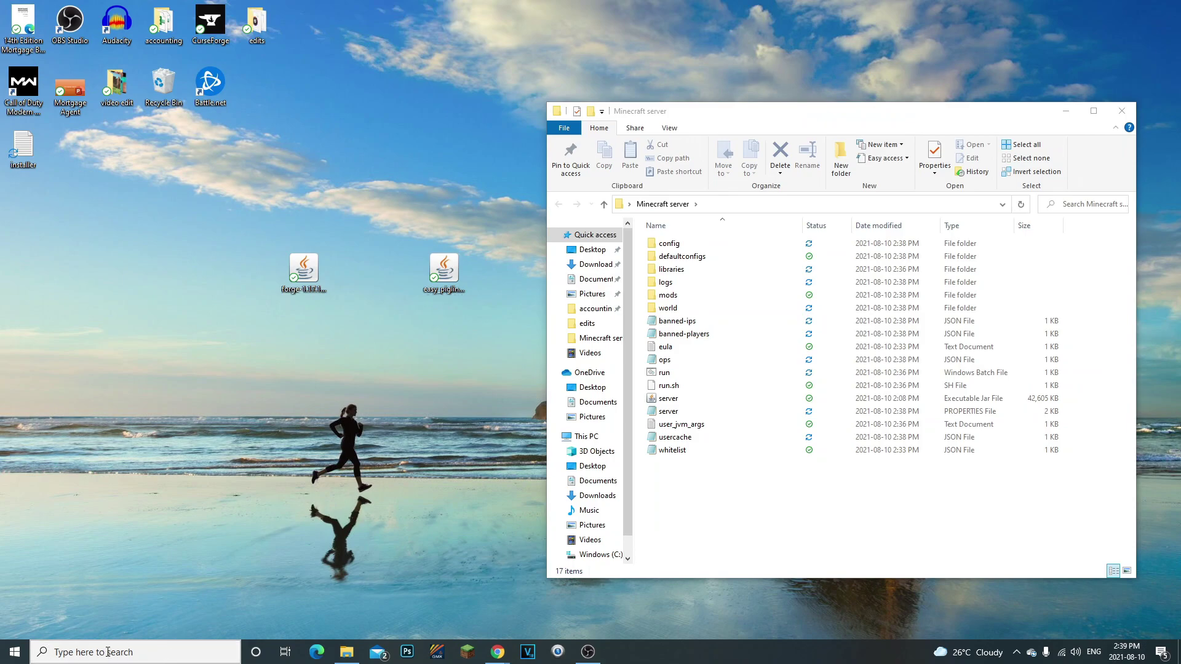
{"action": "left_click", "coordinate": [114, 652]}
{"action": "type", "text": "Min"}
{"action": "key", "text": "BackSpace"}
{"action": "key", "text": "BackSpace"}
{"action": "key", "text": "BackSpace"}
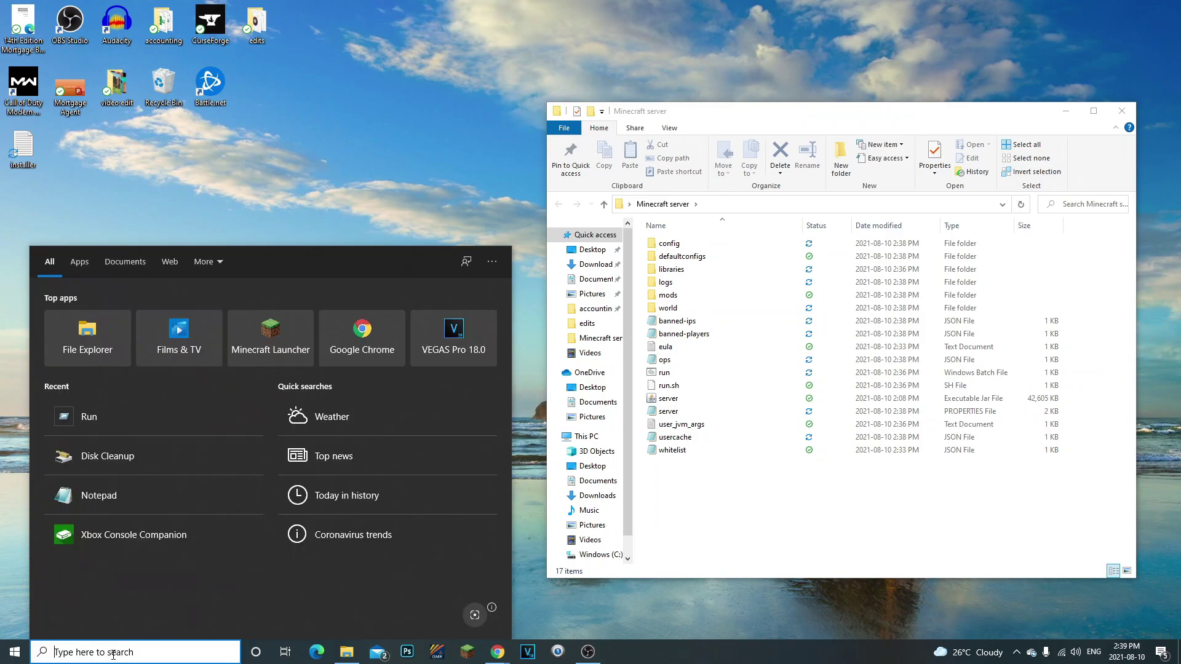
{"action": "type", "text": "run"}
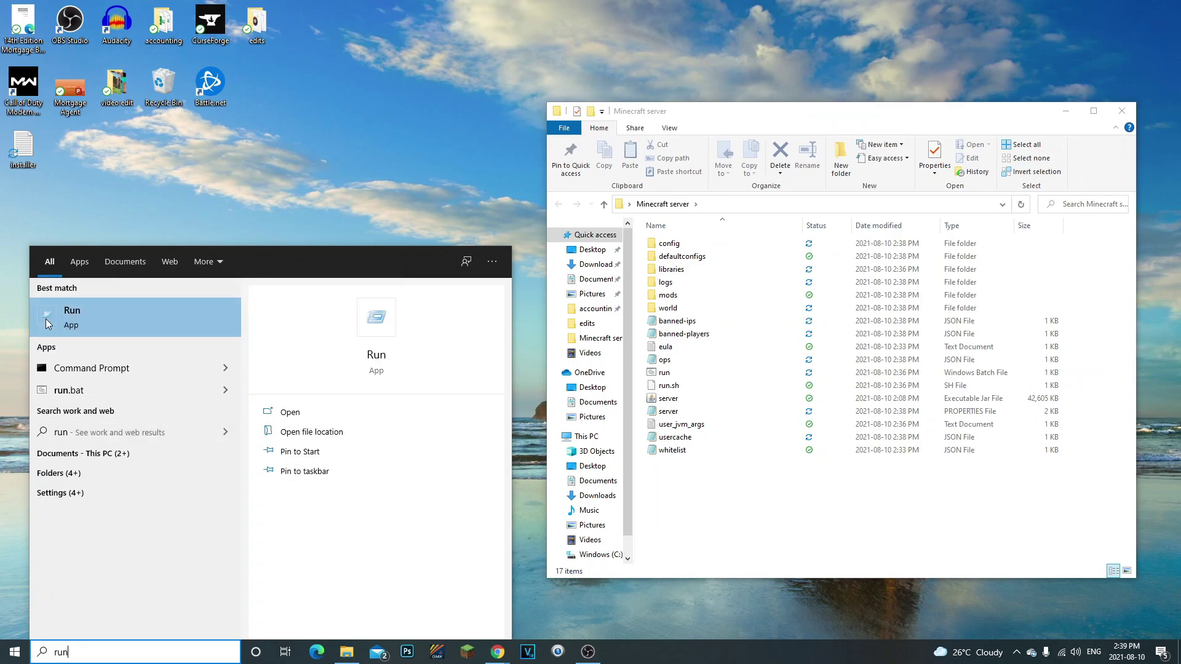
{"action": "left_click", "coordinate": [46, 319]}
{"action": "left_click", "coordinate": [52, 575]}
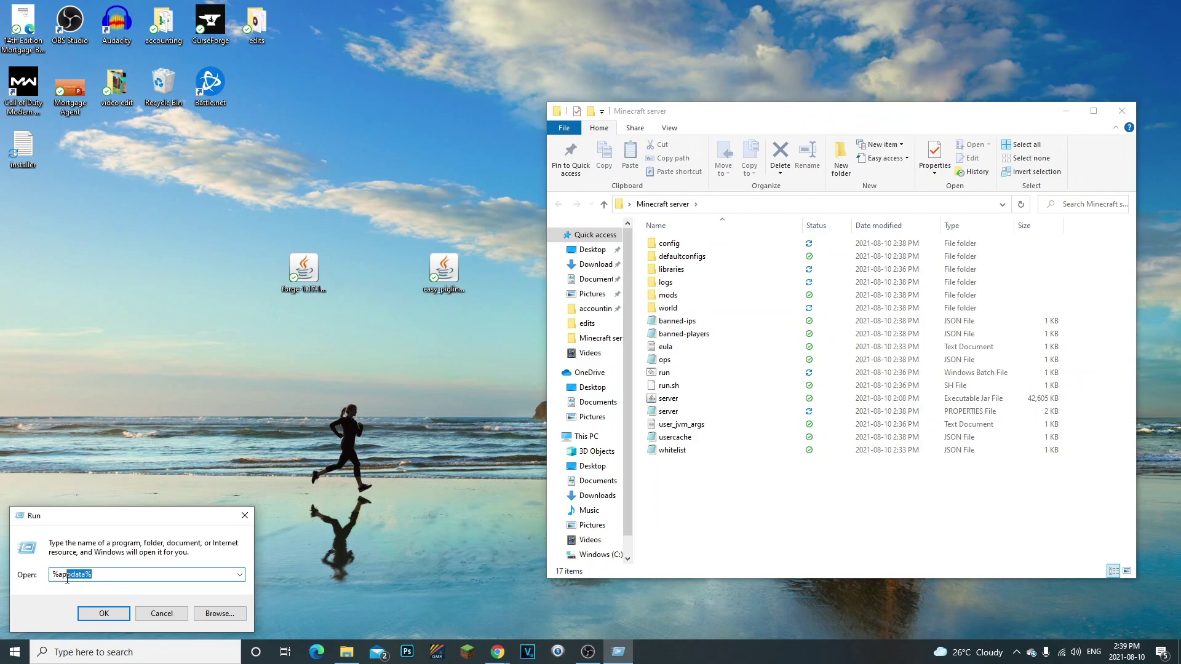
{"action": "left_click", "coordinate": [104, 614]}
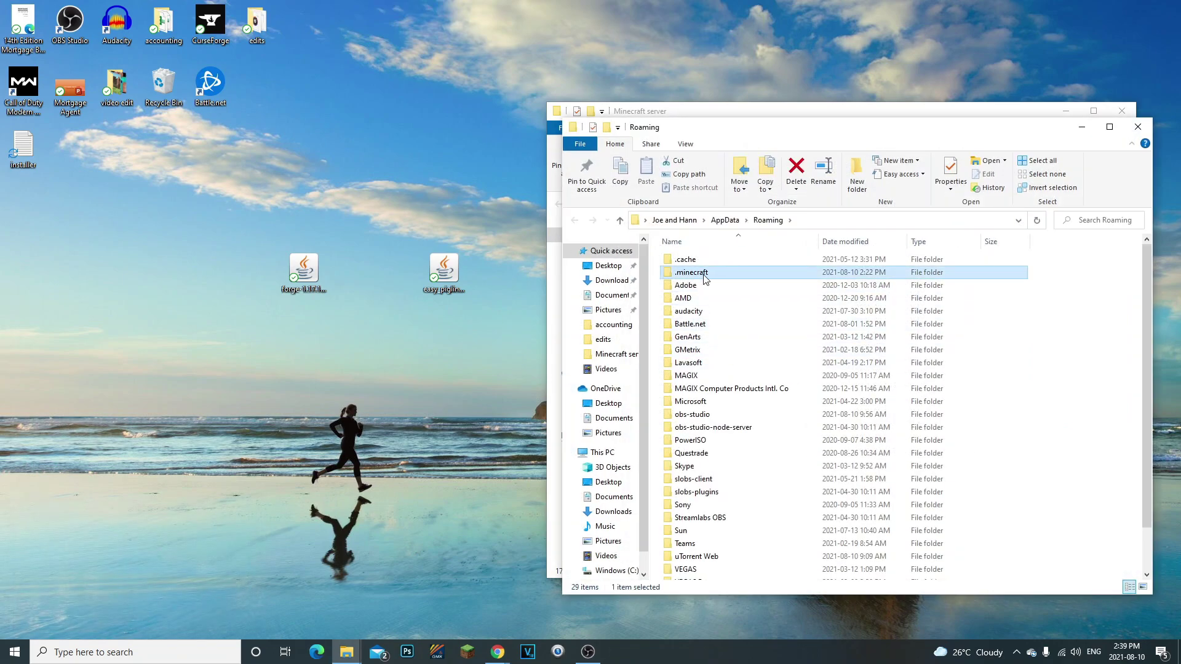
Step: Open the .minecraft folder in Roaming and move its window clear of the desktop icons
{"action": "double_click", "coordinate": [699, 272]}
{"action": "left_click_drag", "start_coordinate": [849, 141], "coordinate": [741, 219]}
{"action": "left_click_drag", "start_coordinate": [898, 215], "coordinate": [1069, 89]}
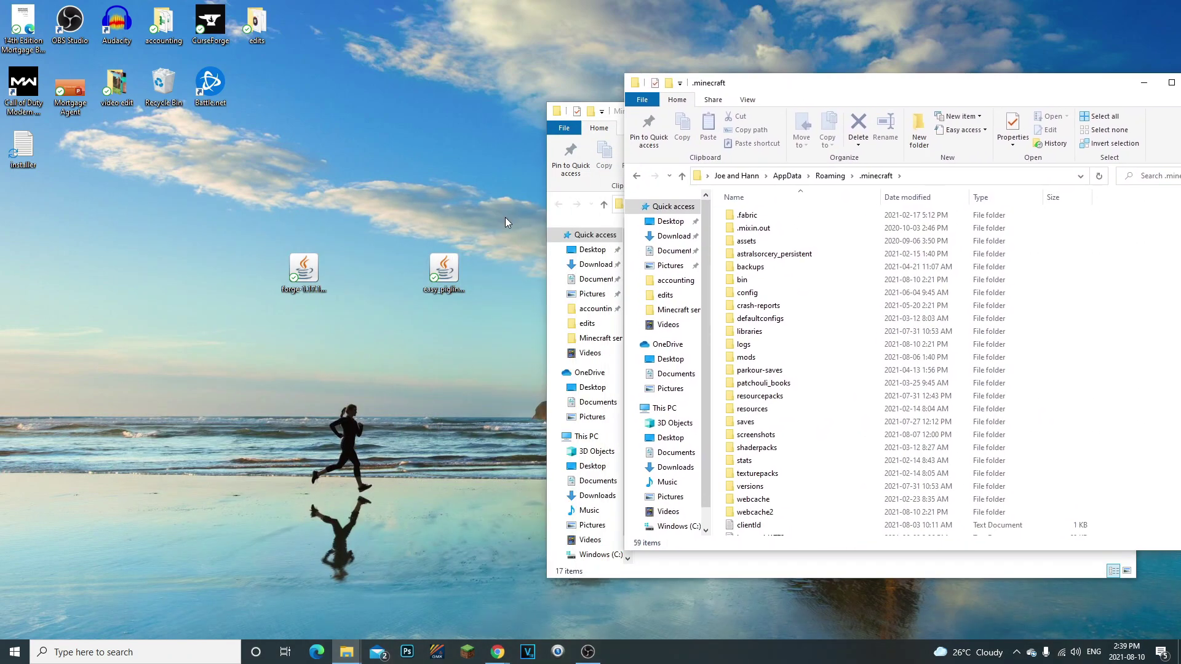
Step: View the Install client option in the Forge installer and the forge profile in the Minecraft Launcher, closing both without installing or playing
{"action": "left_click_drag", "start_coordinate": [216, 198], "coordinate": [363, 377]}
{"action": "double_click", "coordinate": [317, 290]}
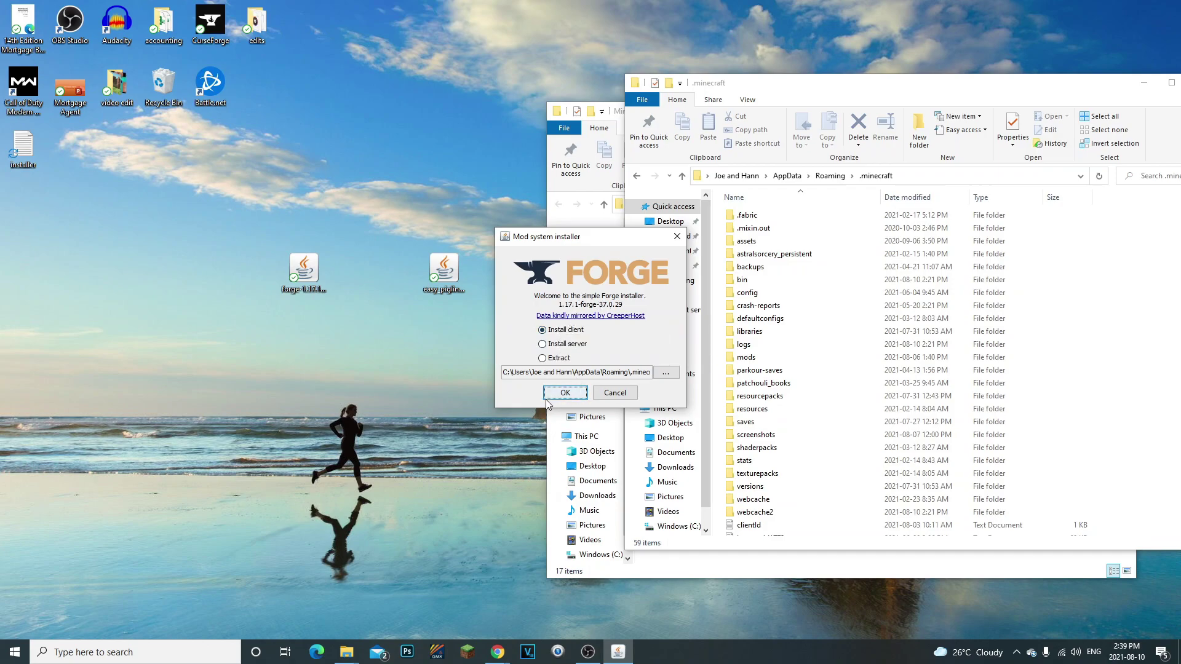
{"action": "left_click", "coordinate": [677, 237]}
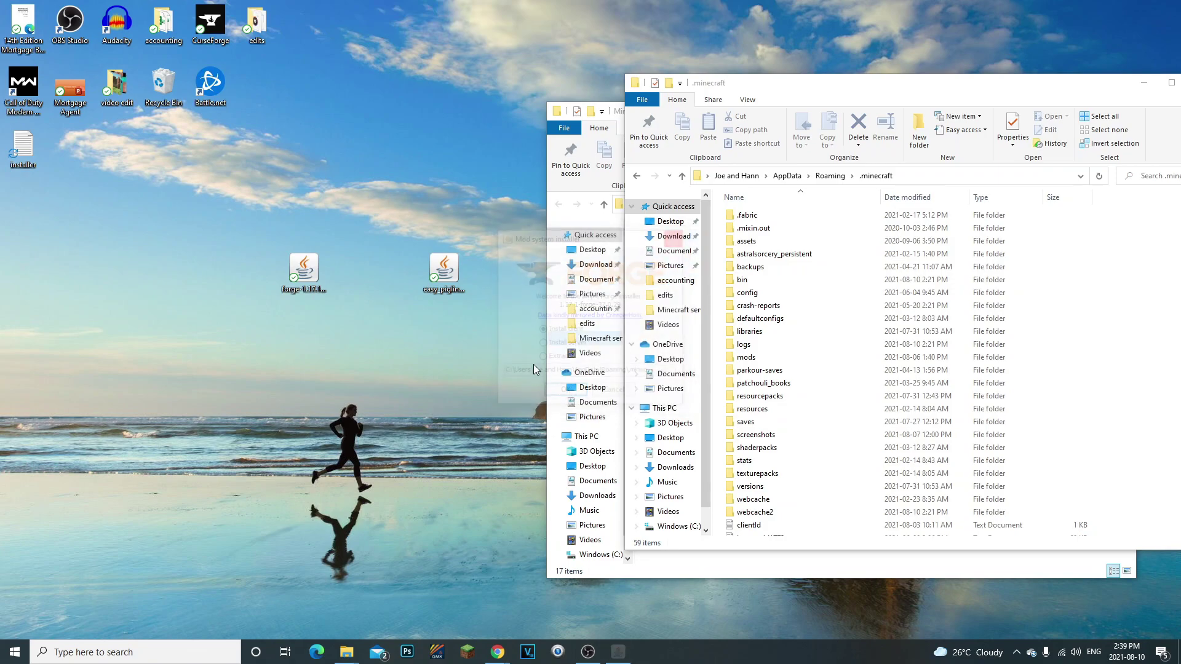
{"action": "double_click", "coordinate": [310, 285]}
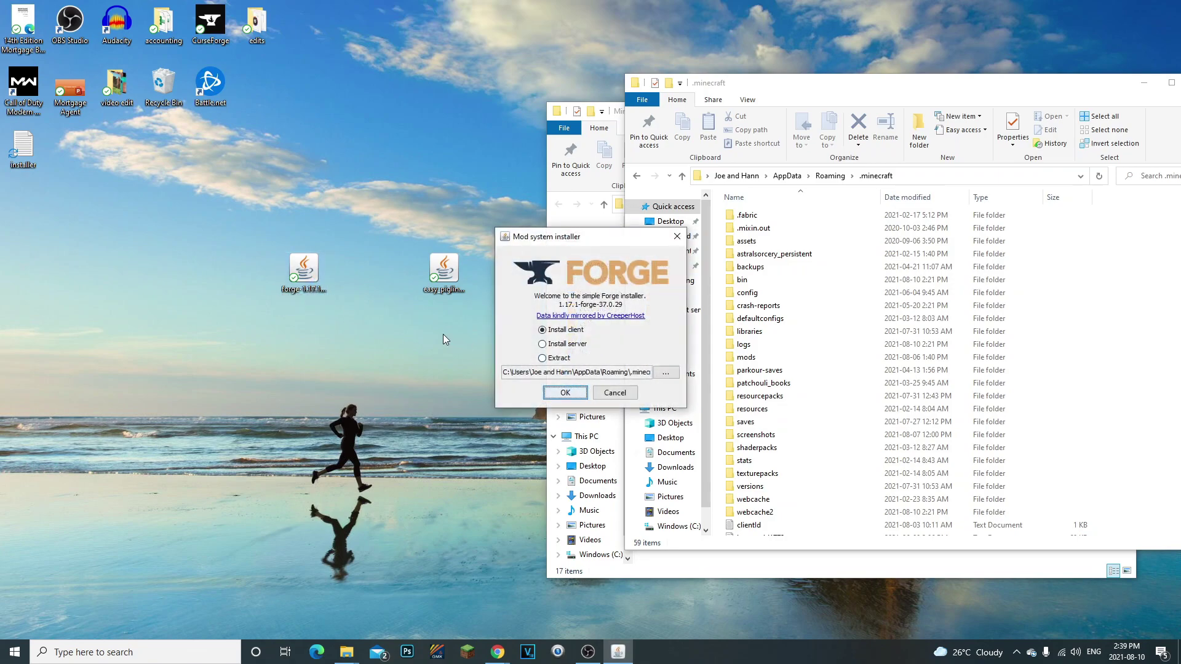
{"action": "left_click", "coordinate": [678, 236]}
{"action": "left_click", "coordinate": [468, 652]}
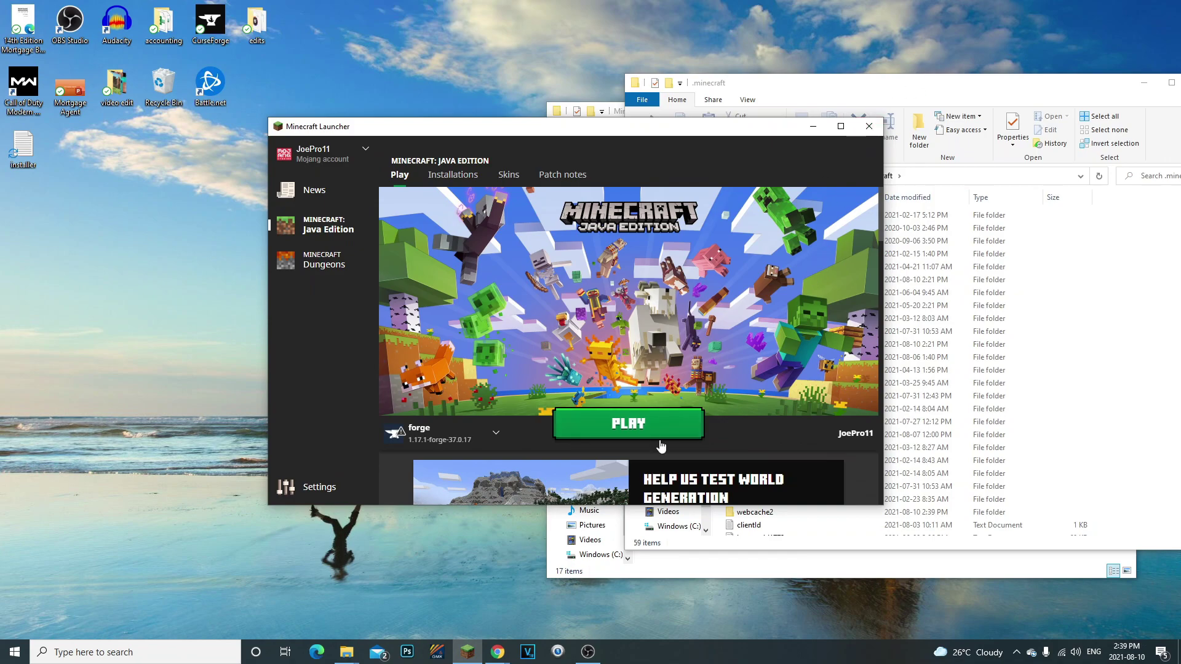
{"action": "left_click", "coordinate": [868, 126]}
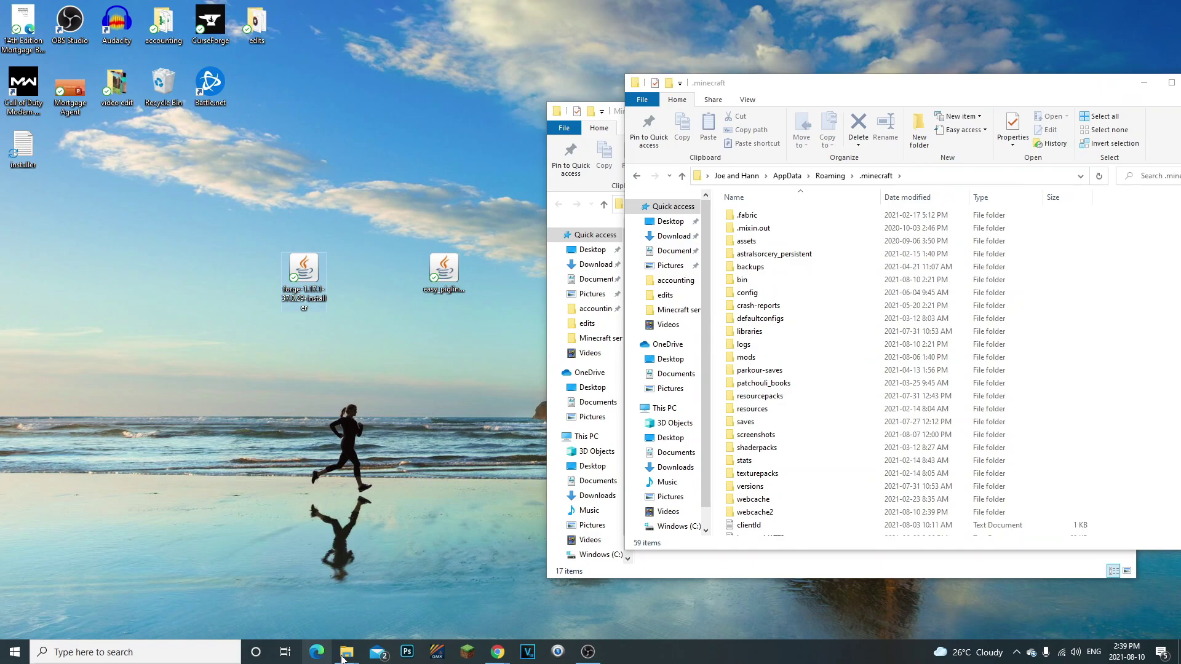
Step: Bring the Minecraft server folder window forward and minimize it, leaving only the .minecraft folder open
{"action": "mouse_move", "coordinate": [347, 650]}
{"action": "left_click", "coordinate": [371, 611]}
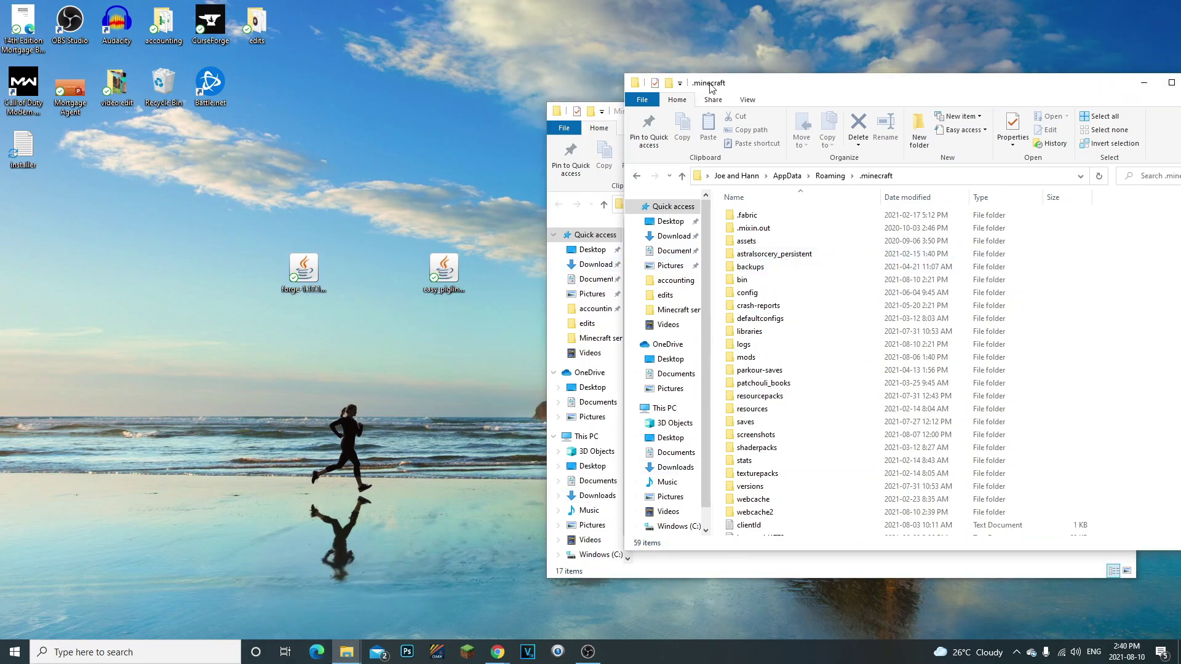
{"action": "left_click", "coordinate": [620, 110]}
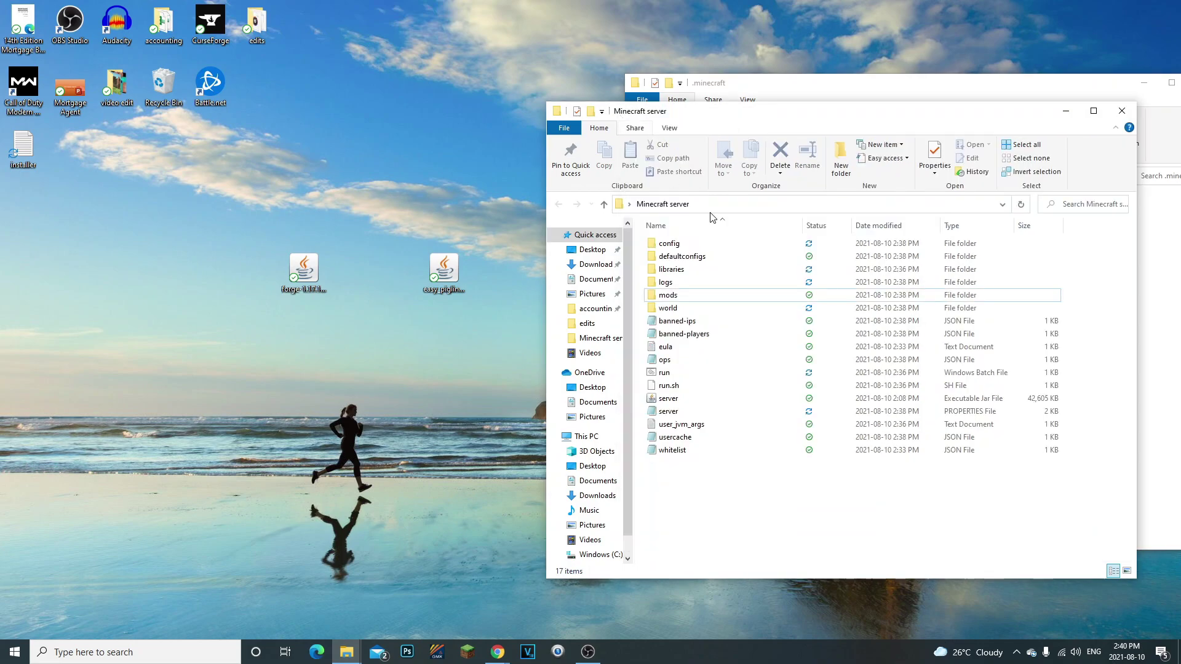
{"action": "left_click", "coordinate": [1066, 114]}
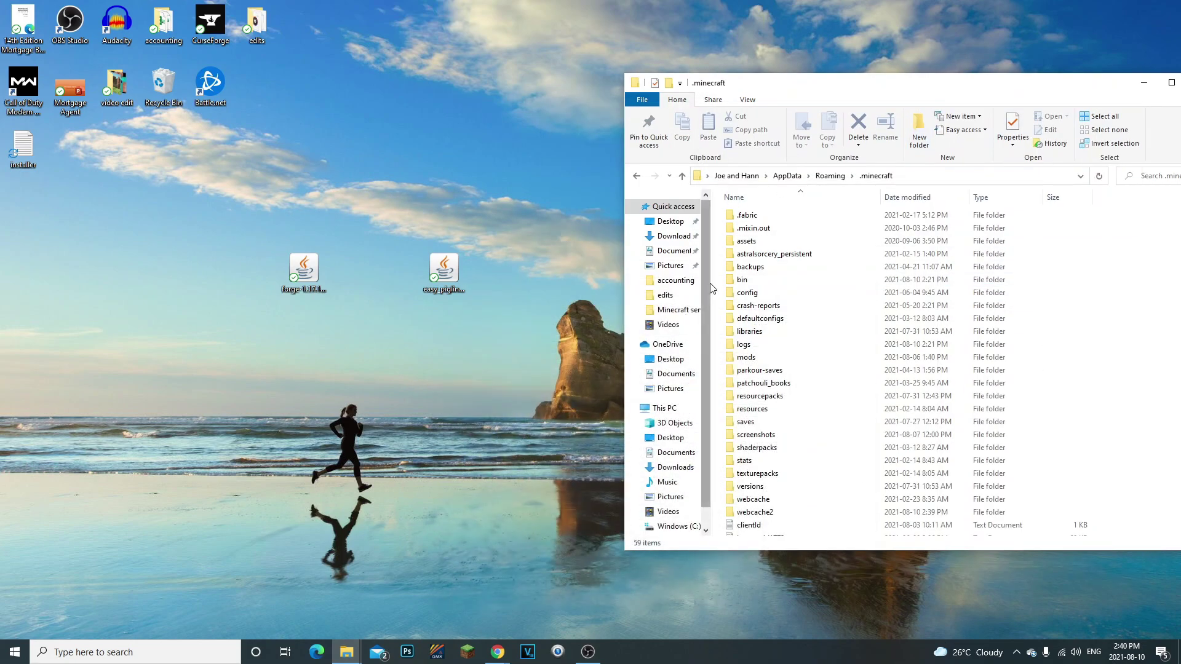
{"action": "left_click_drag", "start_coordinate": [767, 295], "coordinate": [822, 477]}
{"action": "left_click_drag", "start_coordinate": [1123, 504], "coordinate": [869, 253]}
{"action": "left_click", "coordinate": [851, 303]}
{"action": "left_click_drag", "start_coordinate": [250, 229], "coordinate": [224, 209]}
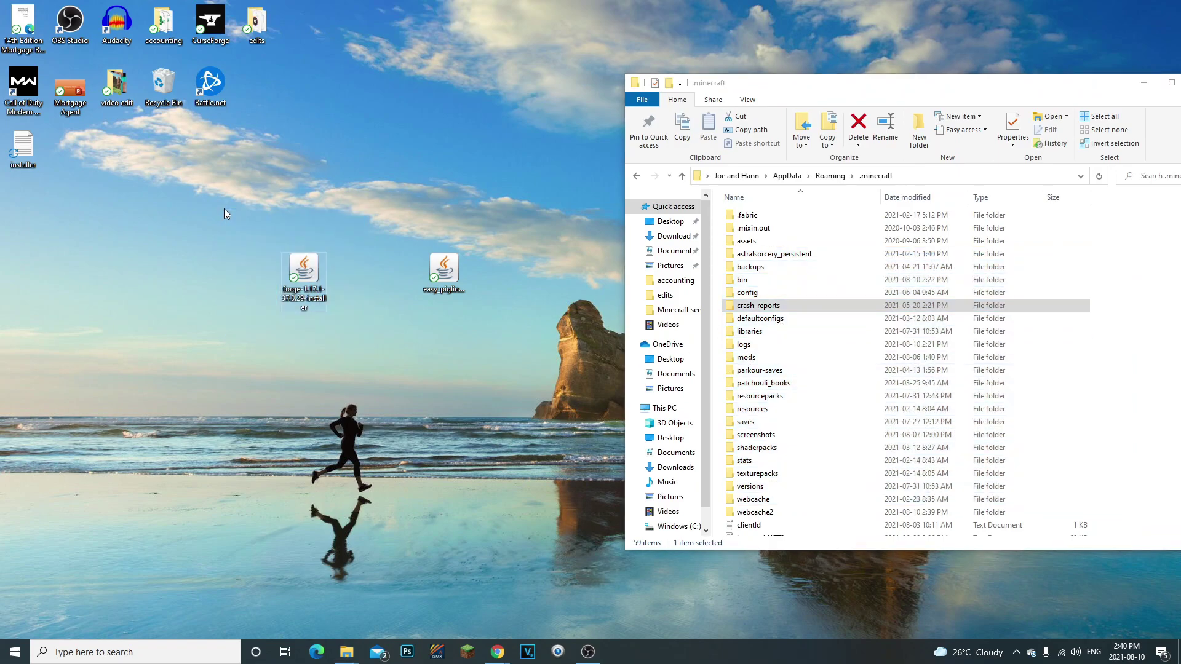
Step: Open the mods folder inside .minecraft and select its easy_piglins-1.17.1-1.0.2 file
{"action": "left_click", "coordinate": [769, 358]}
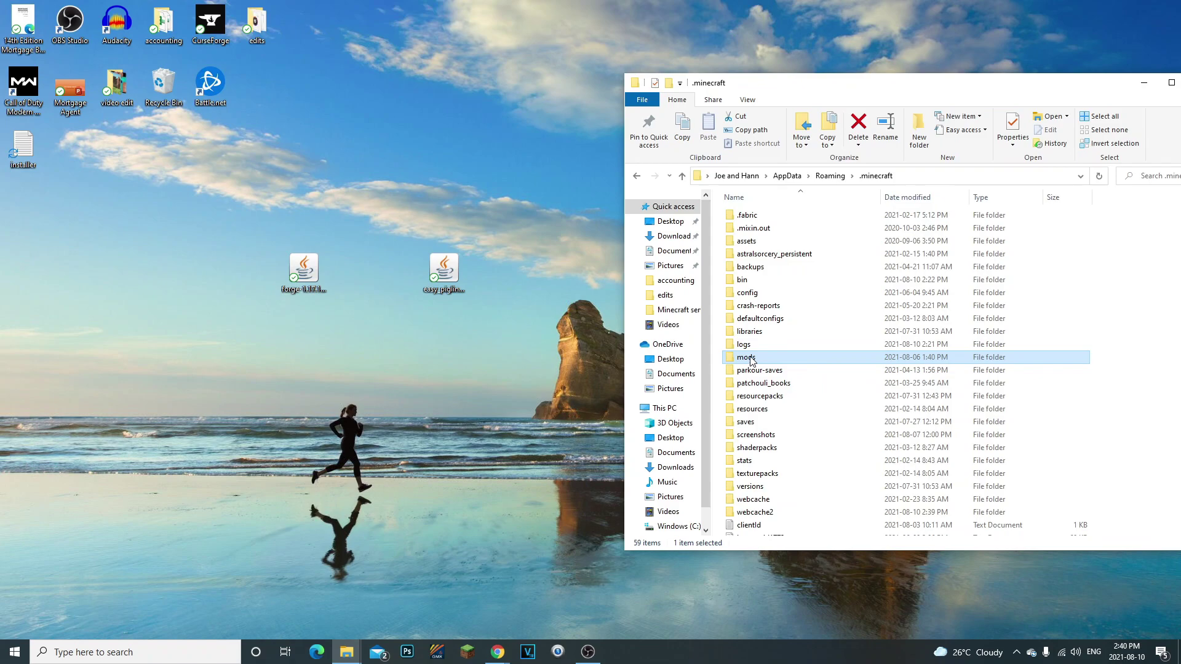
{"action": "double_click", "coordinate": [751, 359]}
{"action": "left_click_drag", "start_coordinate": [793, 94], "coordinate": [800, 137]}
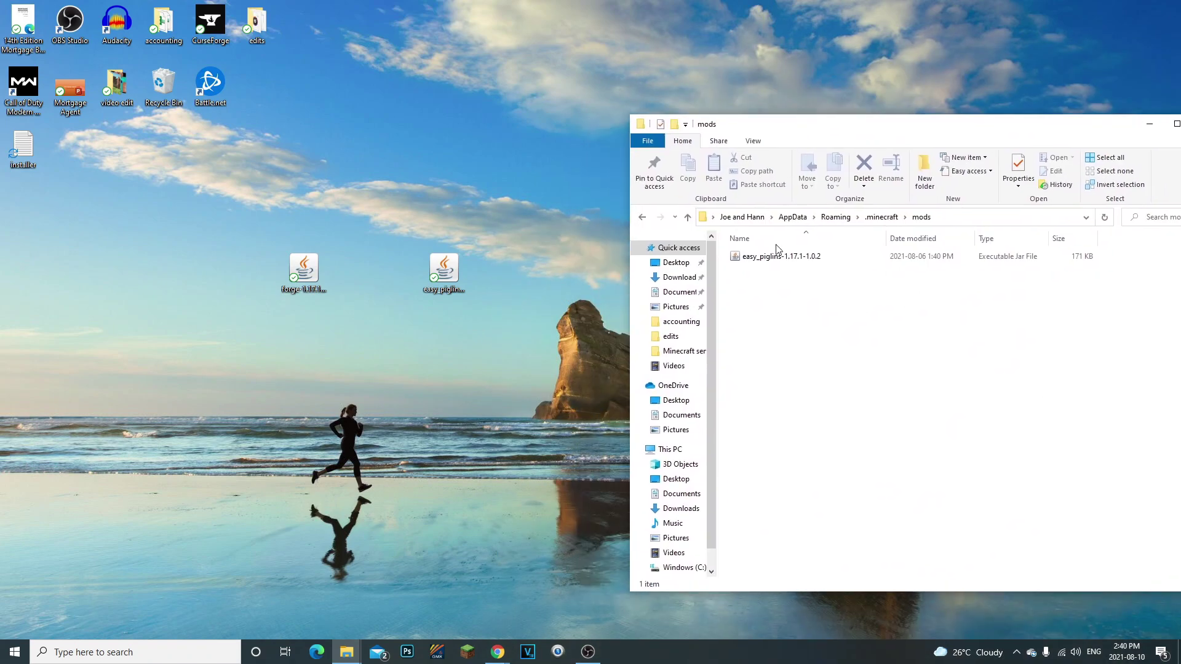
{"action": "left_click", "coordinate": [770, 258]}
{"action": "left_click", "coordinate": [793, 334]}
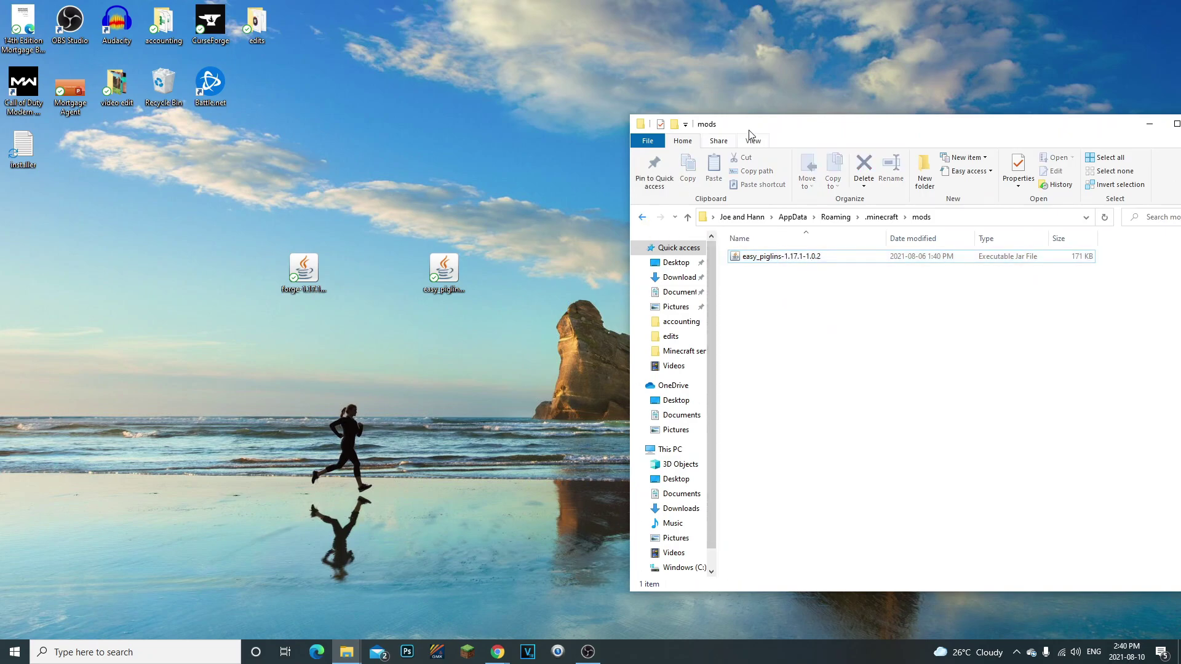
Step: Reposition the .minecraft mods window so the easy_piglins file on the desktop and the whole folder window are both accessible
{"action": "left_click_drag", "start_coordinate": [757, 131], "coordinate": [906, 510]}
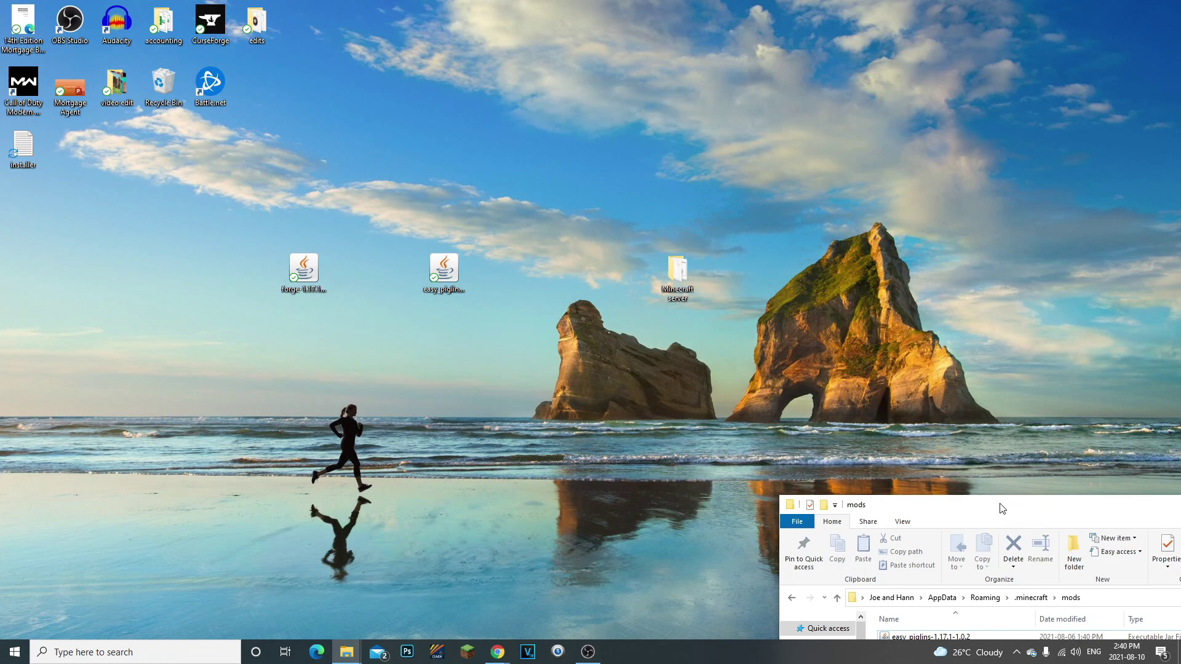
{"action": "left_click_drag", "start_coordinate": [1004, 508], "coordinate": [764, 155]}
{"action": "left_click_drag", "start_coordinate": [706, 315], "coordinate": [682, 270]}
{"action": "left_click", "coordinate": [711, 383]}
{"action": "left_click", "coordinate": [721, 282]}
{"action": "left_click", "coordinate": [720, 327]}
{"action": "left_click", "coordinate": [710, 281]}
{"action": "left_click", "coordinate": [724, 367]}
{"action": "left_click", "coordinate": [401, 216]}
Step: Copy the easy_piglins file on the desktop and close the .minecraft mods window without pasting it
{"action": "right_click", "coordinate": [436, 266]}
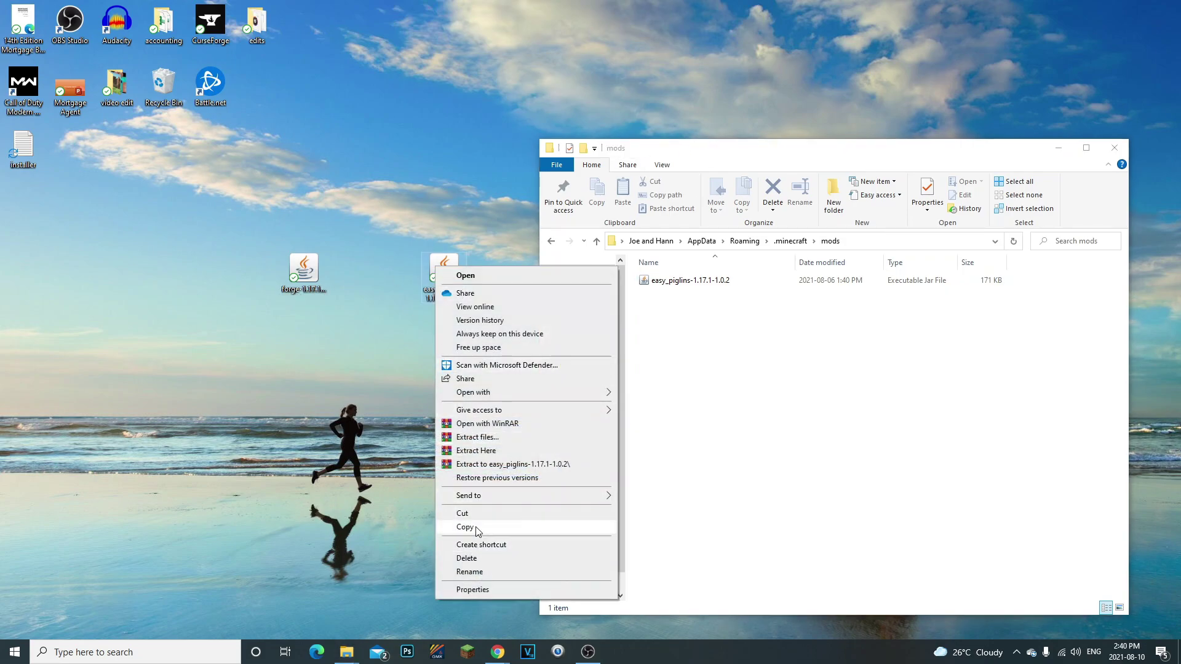
{"action": "left_click", "coordinate": [476, 527]}
{"action": "right_click", "coordinate": [733, 332]}
{"action": "left_click", "coordinate": [674, 332]}
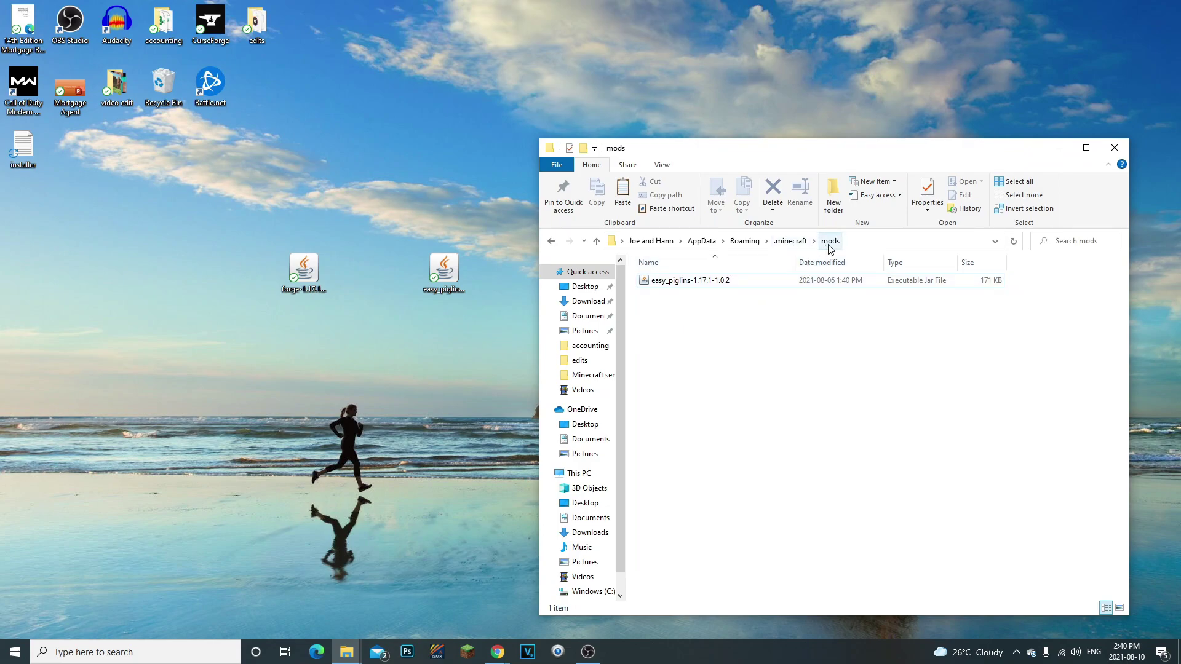
{"action": "left_click", "coordinate": [1113, 151]}
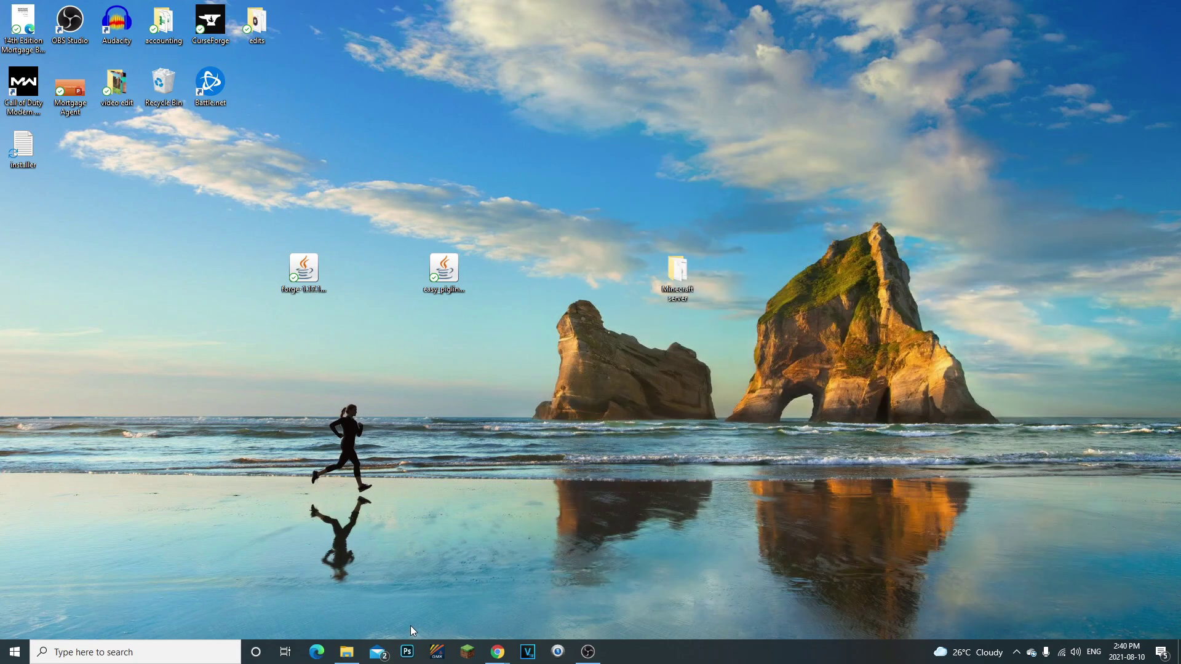
Step: Bring back the Minecraft server folder window and open its mods folder beside the desktop icons
{"action": "left_click", "coordinate": [347, 652]}
{"action": "left_click_drag", "start_coordinate": [750, 111], "coordinate": [664, 108]}
{"action": "left_click", "coordinate": [658, 297]}
{"action": "double_click", "coordinate": [708, 298]}
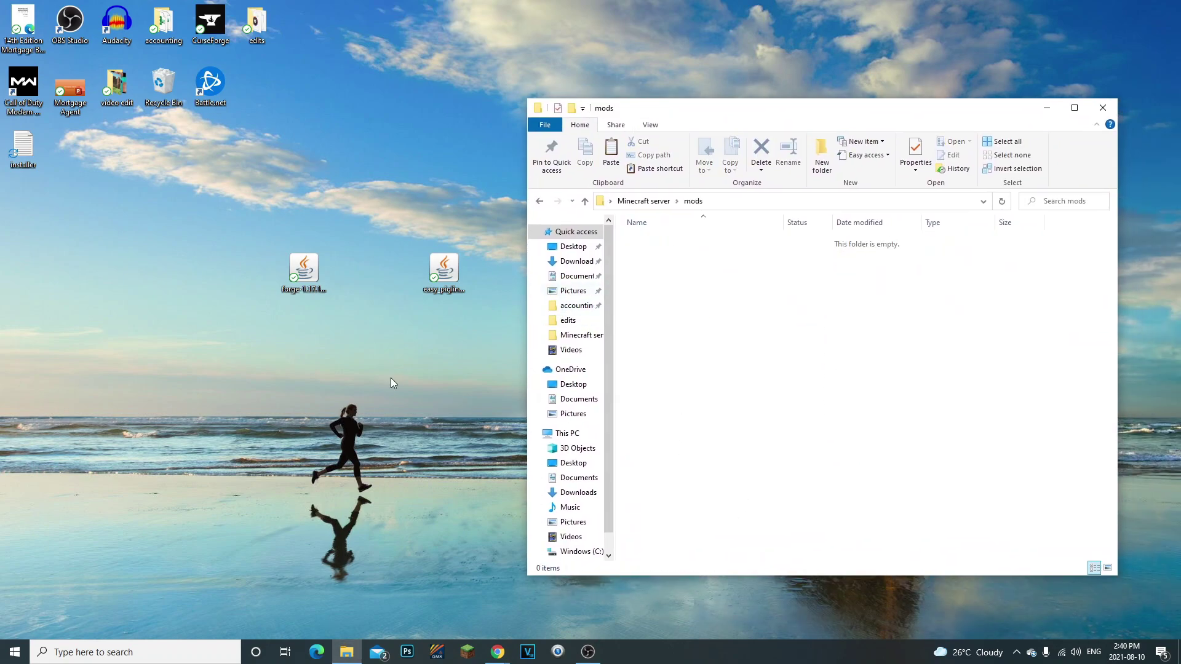
Step: Move the easy_piglins file from the desktop into the Minecraft server's mods folder
{"action": "left_click", "coordinate": [444, 271]}
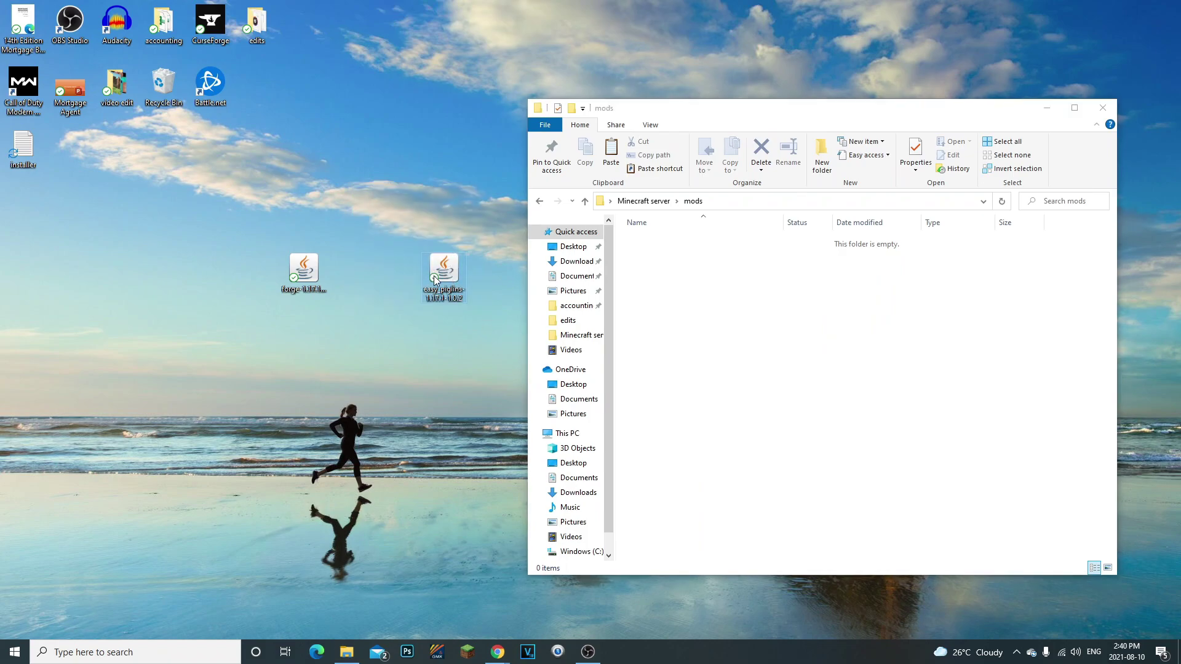
{"action": "left_click_drag", "start_coordinate": [434, 279], "coordinate": [735, 353]}
{"action": "left_click", "coordinate": [741, 359]}
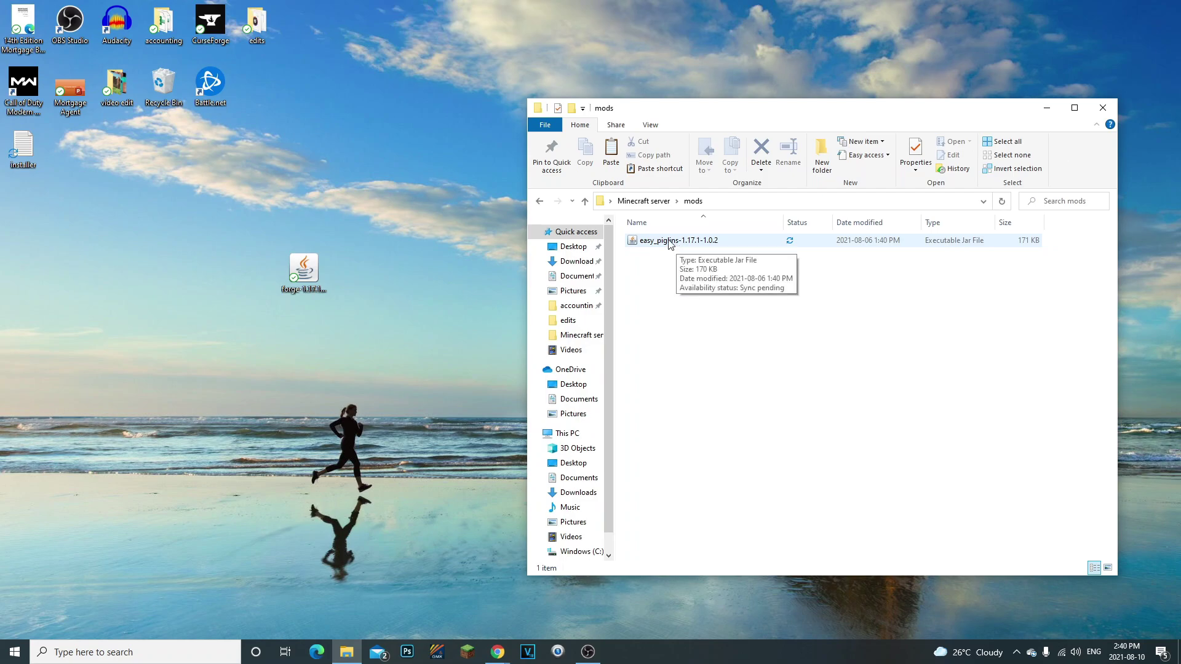
Step: Return to the Minecraft server folder and start the server with the run batch file
{"action": "key", "text": "alt+Left"}
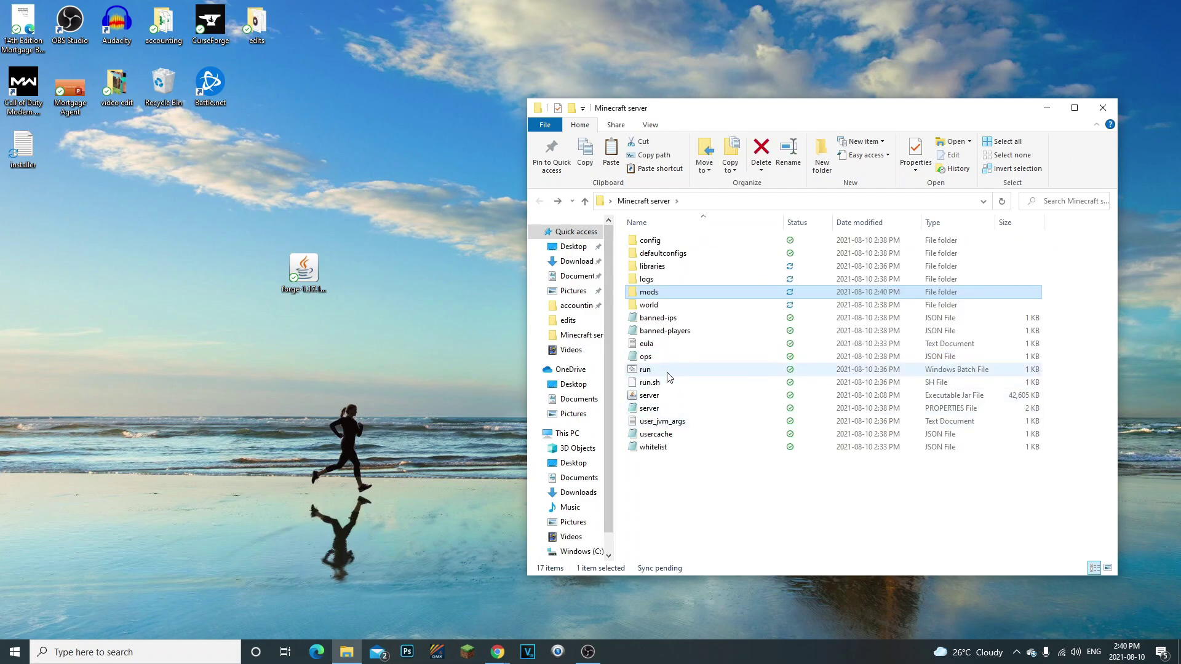
{"action": "double_click", "coordinate": [668, 373]}
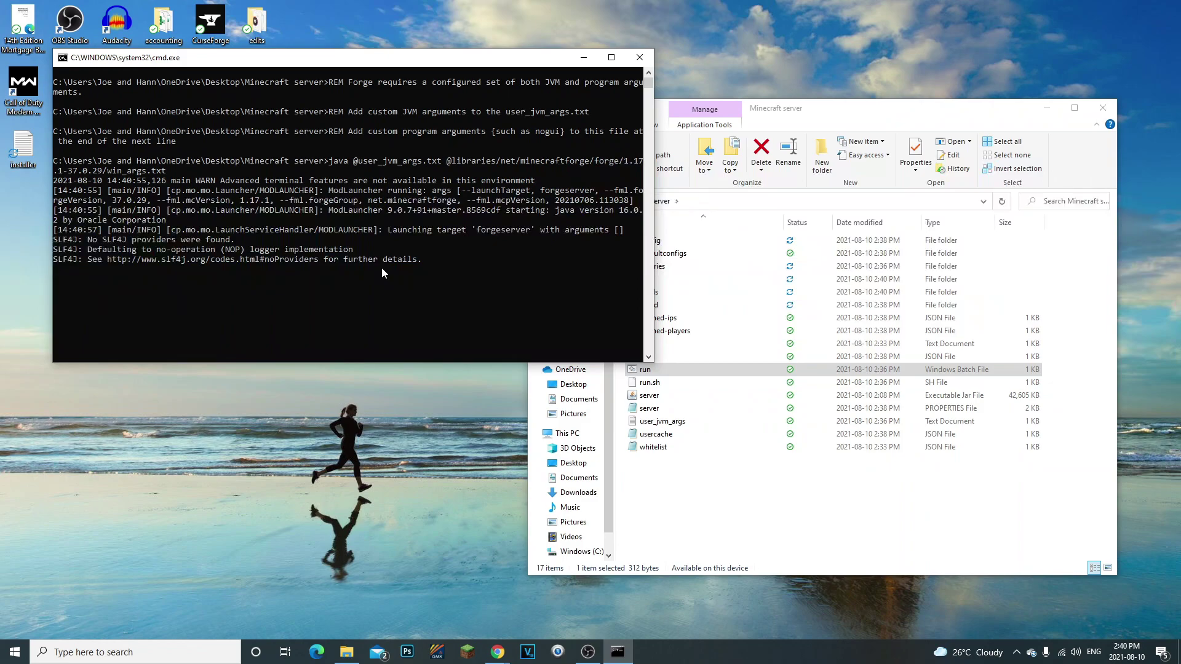
{"action": "left_click", "coordinate": [941, 115]}
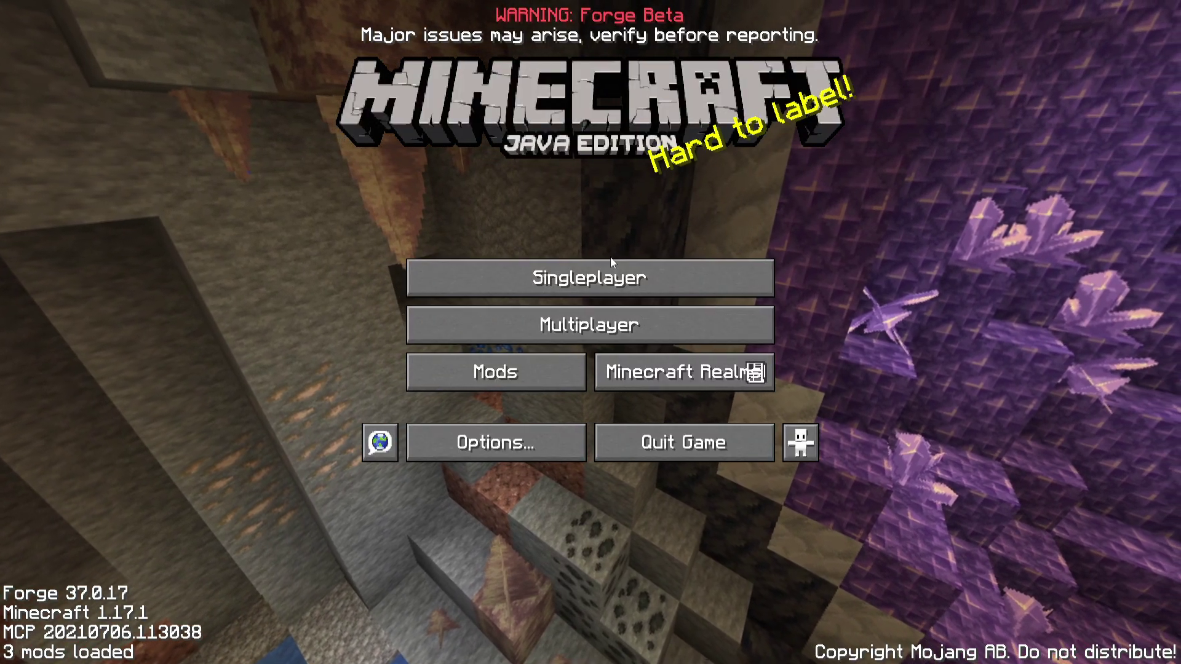
Step: In Minecraft, open the multiplayer server list and try adding a server entry with 0 as its address
{"action": "left_click", "coordinate": [615, 331]}
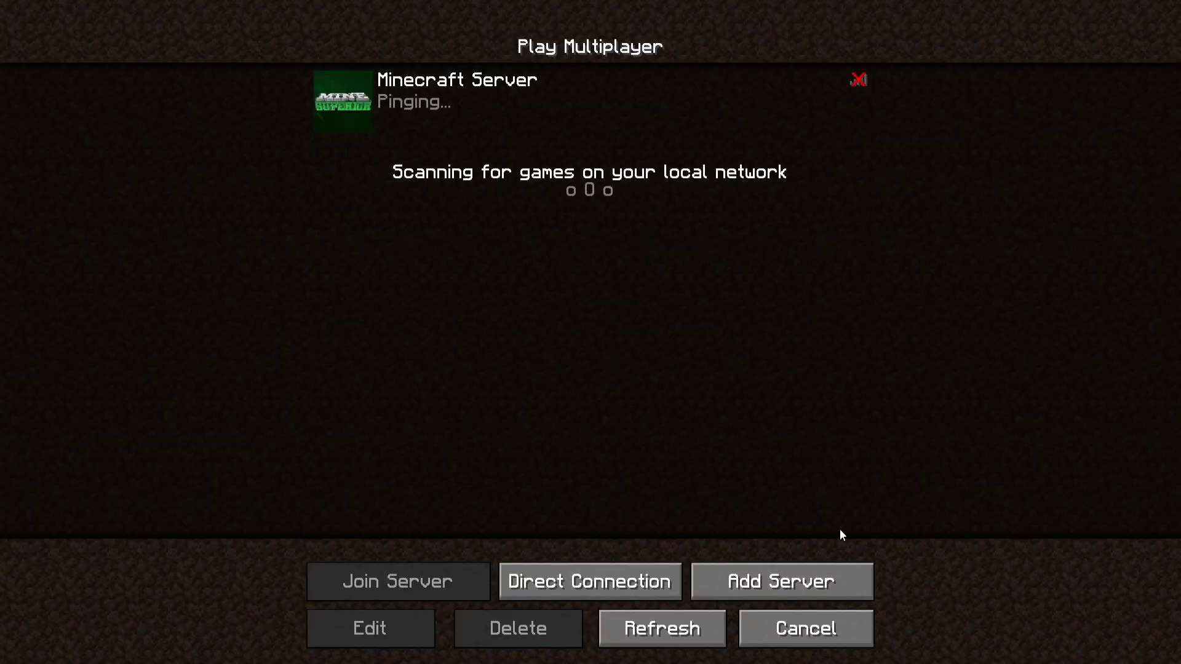
{"action": "left_click", "coordinate": [767, 582]}
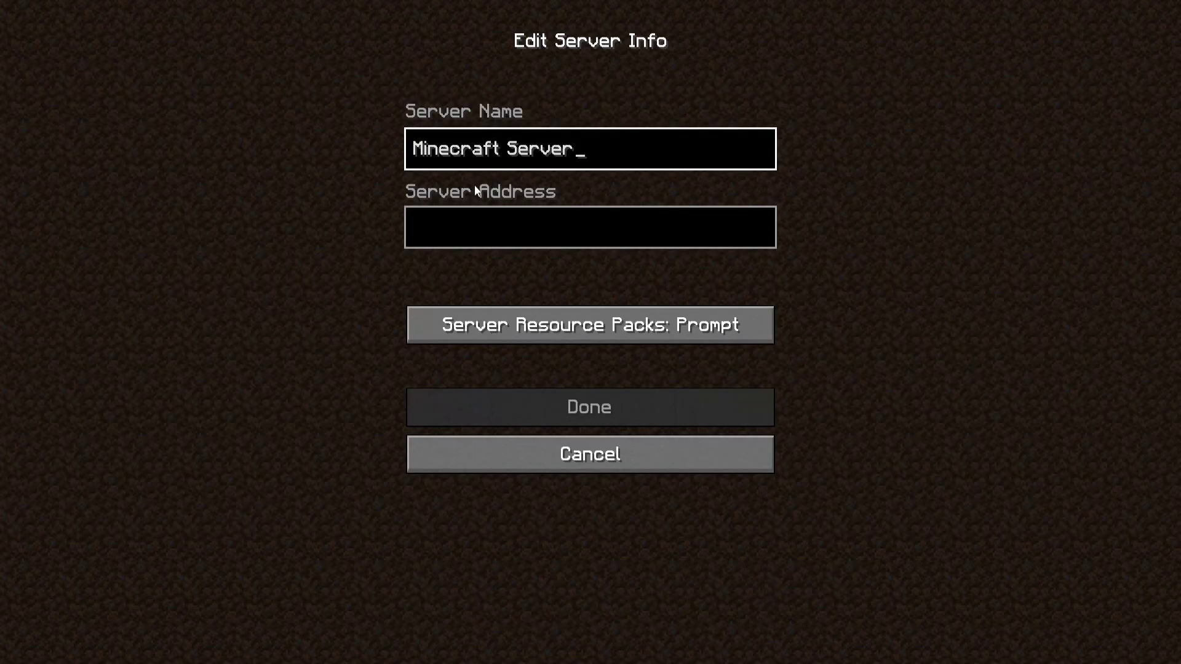
{"action": "left_click", "coordinate": [630, 246]}
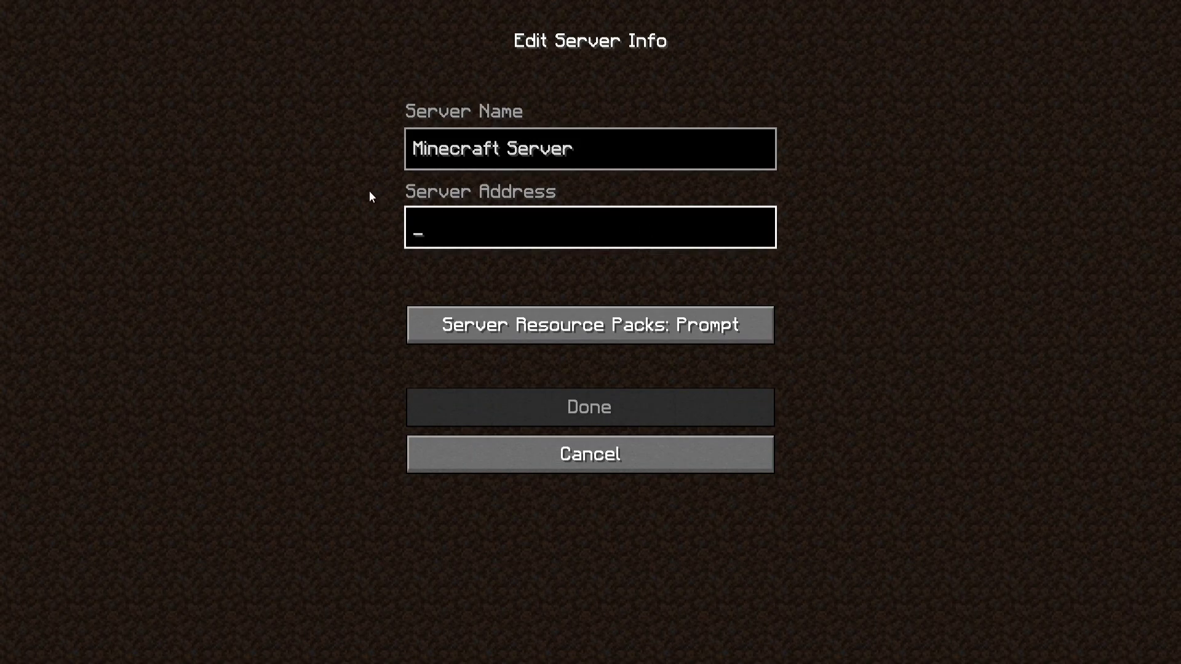
{"action": "type", "text": "0"}
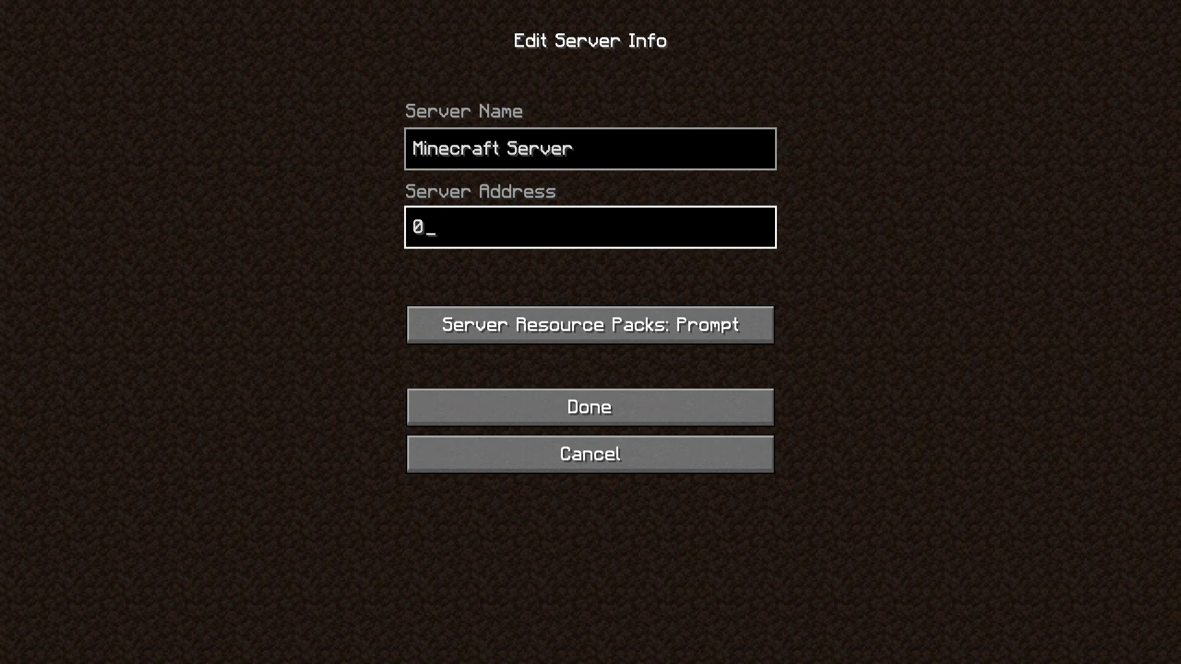
{"action": "left_click", "coordinate": [490, 604]}
{"action": "left_click", "coordinate": [499, 231]}
{"action": "left_click", "coordinate": [937, 270]}
{"action": "left_click", "coordinate": [482, 225]}
{"action": "key", "text": "BackSpace"}
{"action": "type", "text": "0"}
{"action": "left_click", "coordinate": [924, 206]}
{"action": "left_click", "coordinate": [569, 418]}
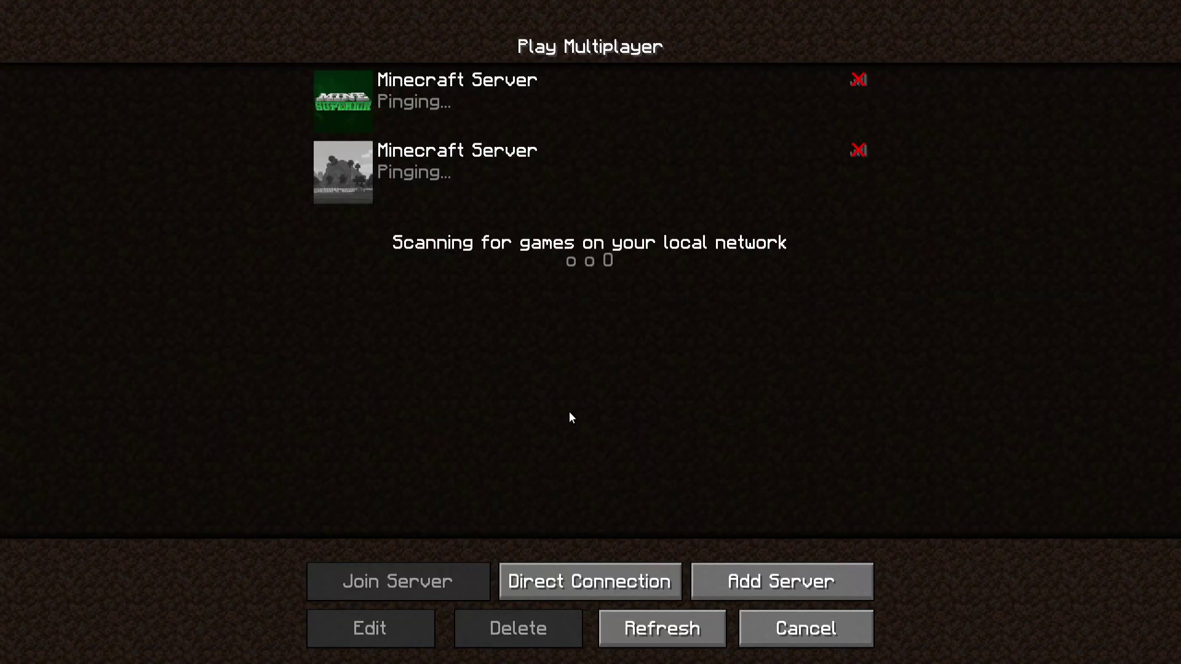
Step: Select the second Minecraft Server entry in the multiplayer list and join it
{"action": "left_click", "coordinate": [441, 189]}
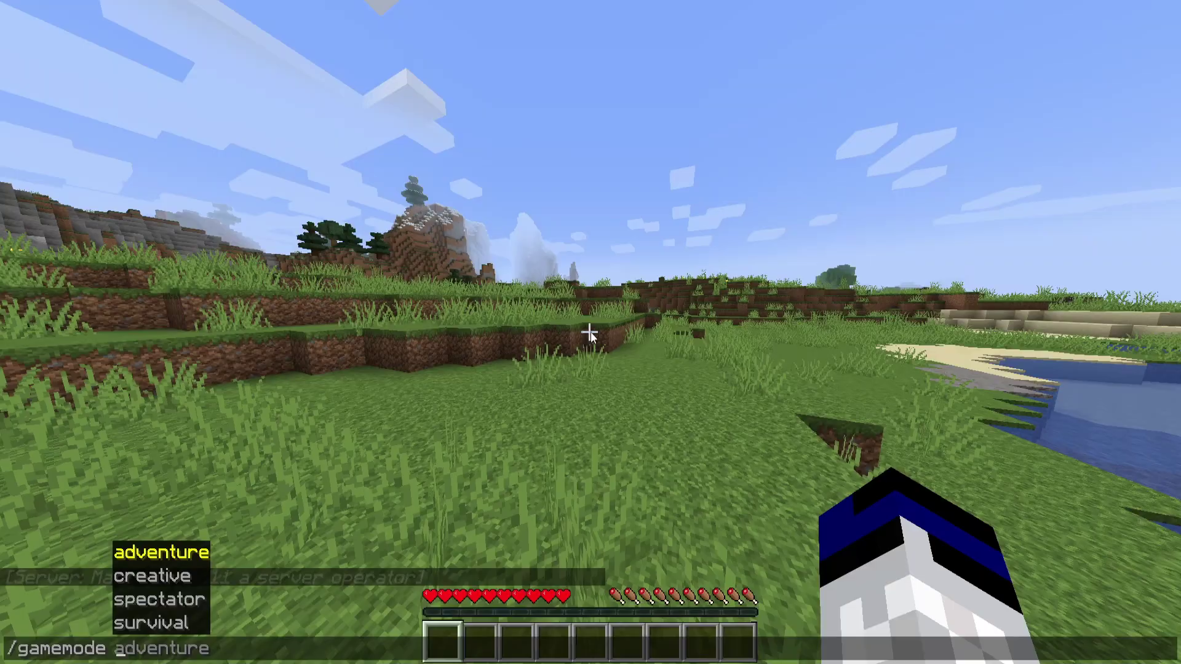
{"action": "key", "text": "Tab"}
{"action": "key", "text": "Tab"}
{"action": "key", "text": "Return"}
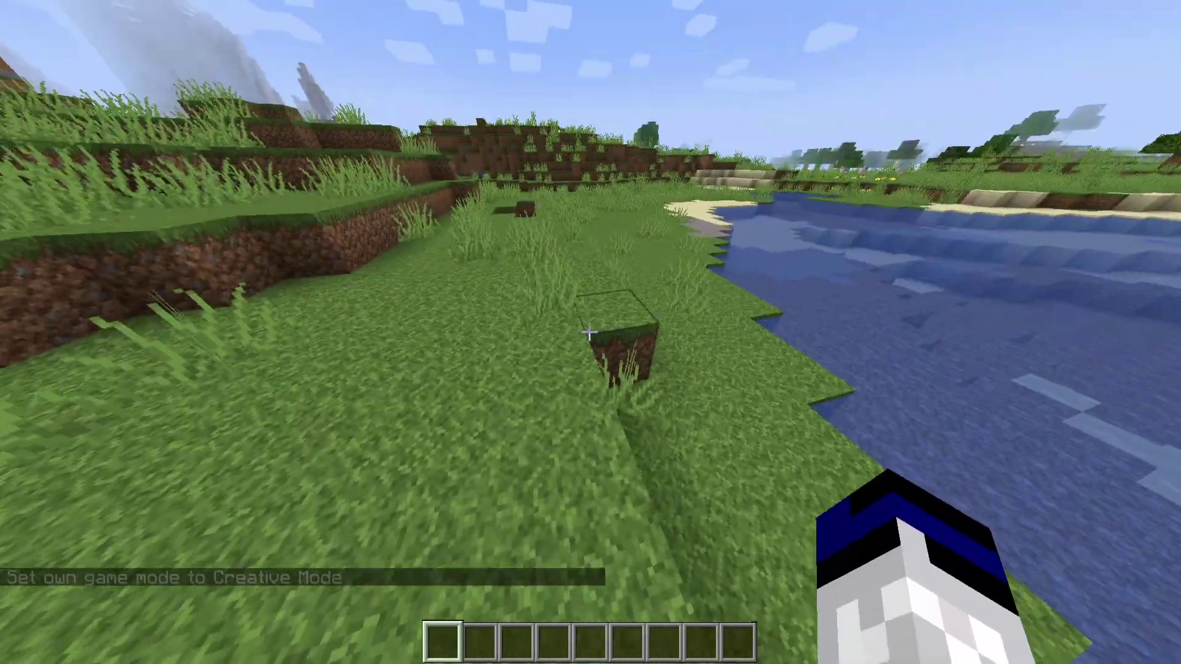
{"action": "left_click", "coordinate": [589, 332]}
{"action": "key", "text": "e"}
{"action": "key", "text": "Escape"}
{"action": "left_click", "coordinate": [590, 332]}
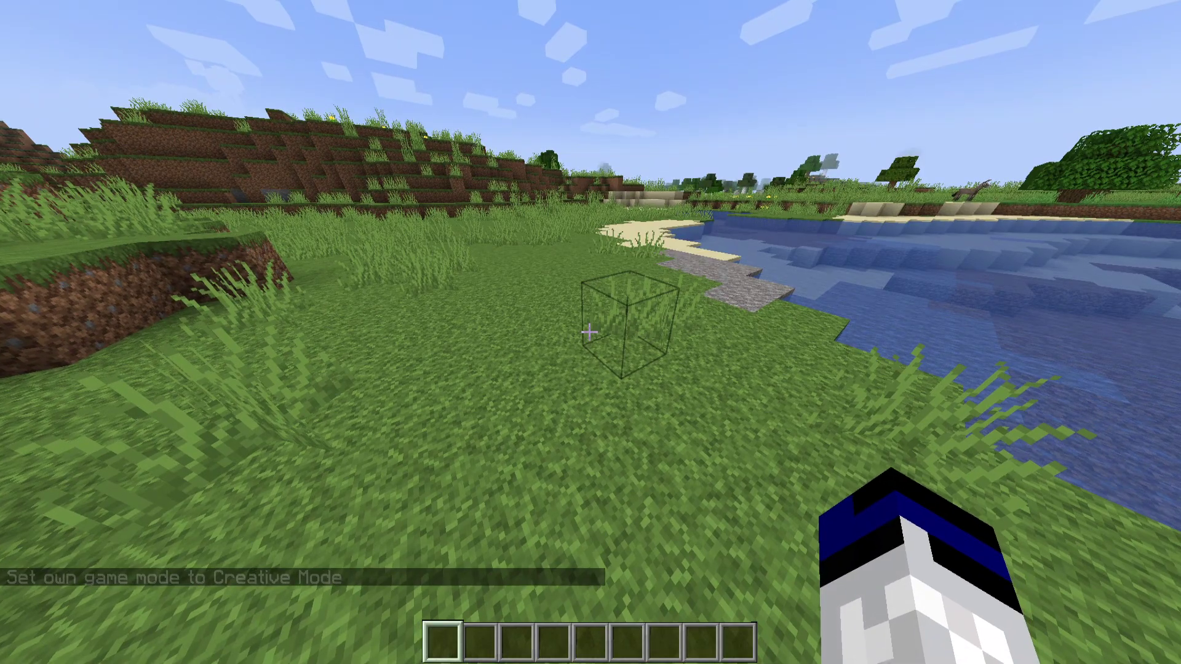
{"action": "key", "text": "w"}
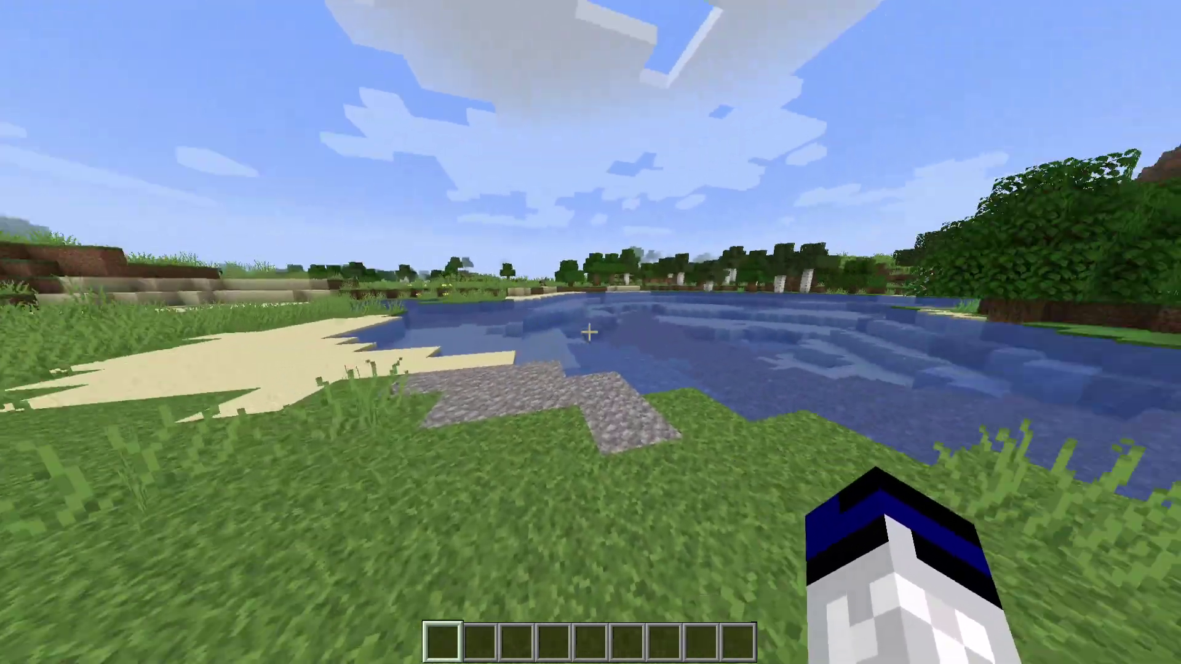
Step: Take the Barterer block from the Easy Piglins creative category and place it on the grass near the water
{"action": "key", "text": "e"}
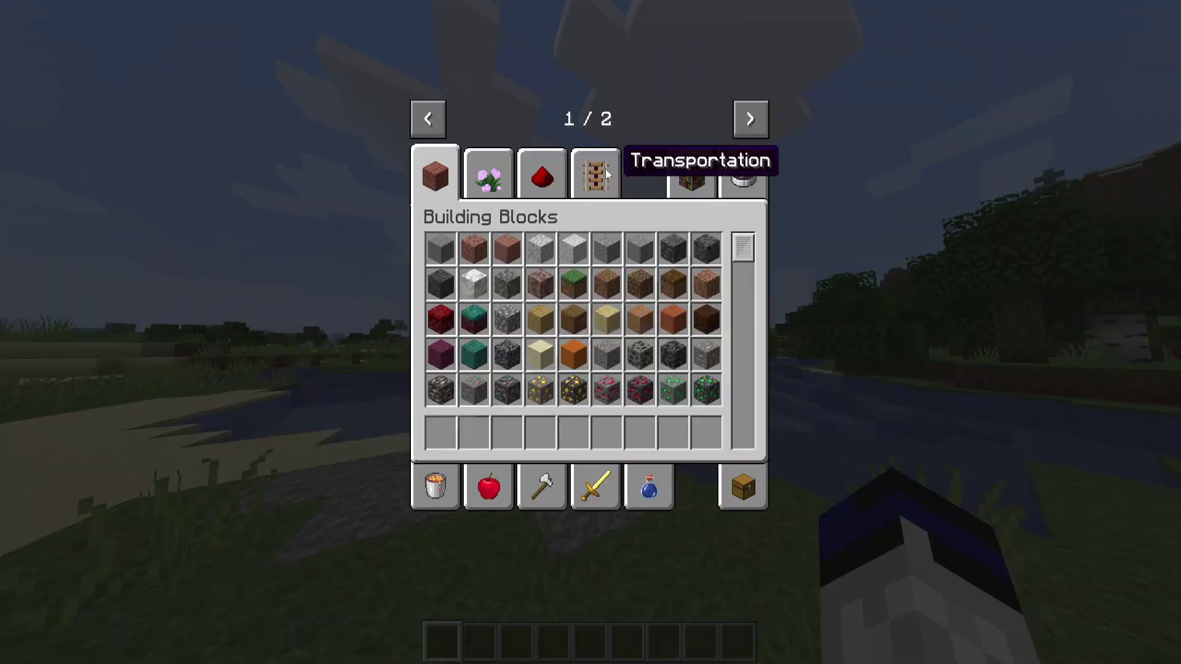
{"action": "left_click", "coordinate": [748, 117]}
{"action": "left_click", "coordinate": [453, 173]}
{"action": "left_click", "coordinate": [441, 248]}
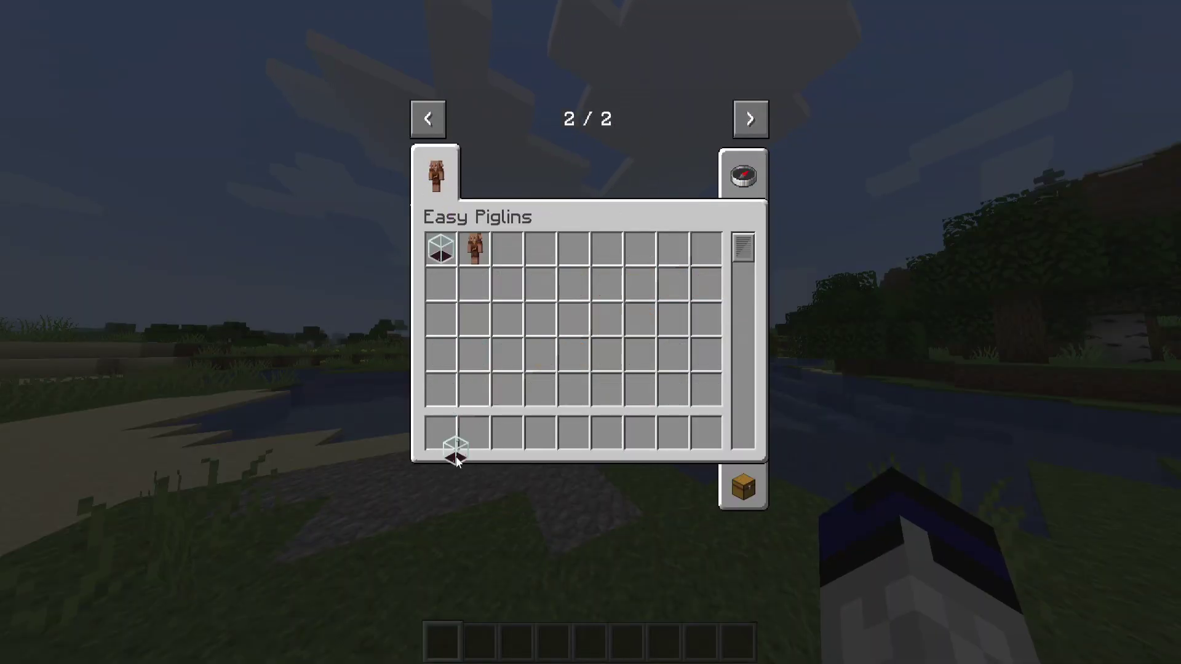
{"action": "key", "text": "e"}
{"action": "right_click", "coordinate": [590, 332]}
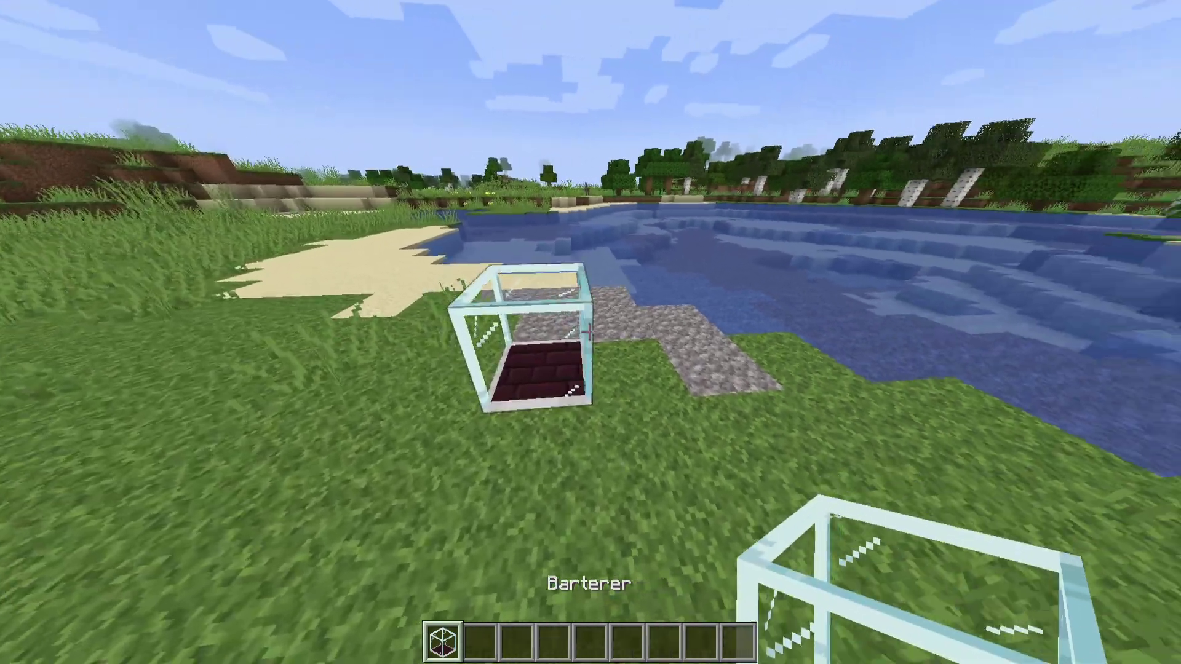
Step: Move around the placed Barterer block to examine it from several sides
{"action": "key", "text": "w"}
{"action": "key", "text": "d"}
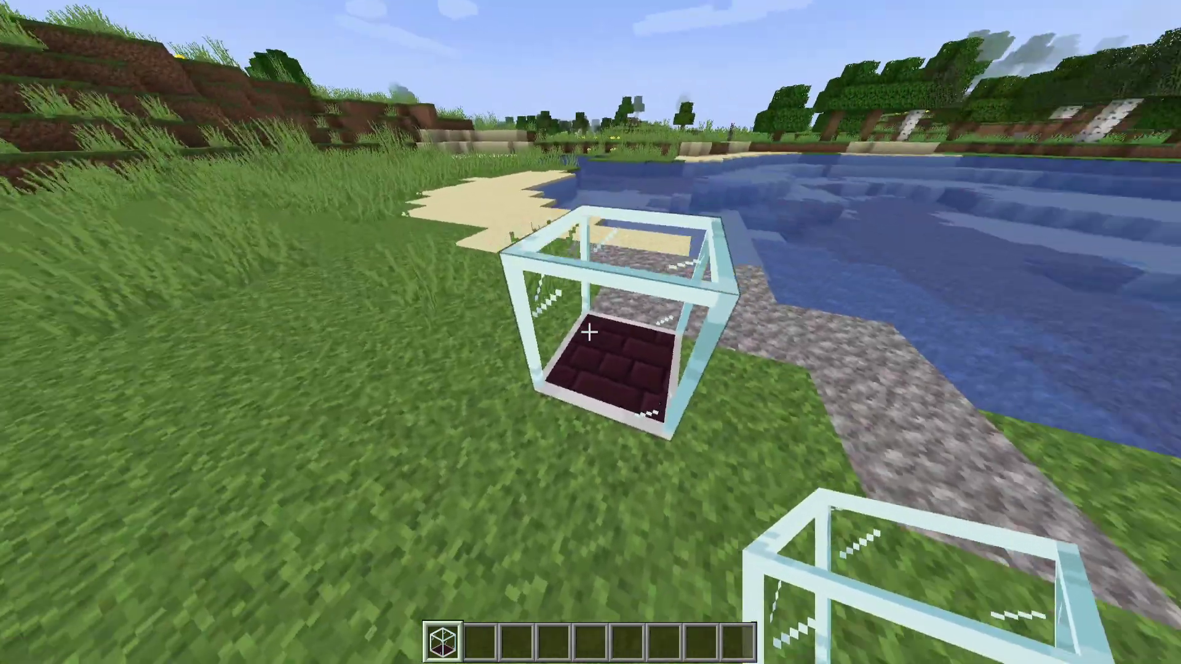
{"action": "key", "text": "s"}
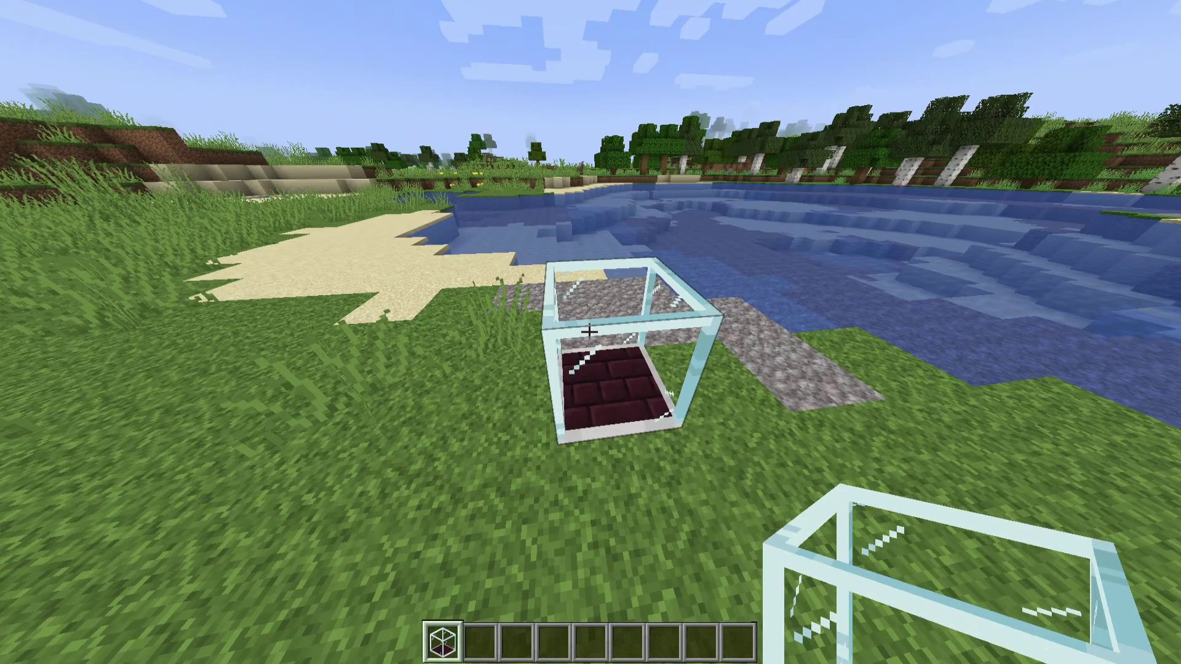
{"action": "key", "text": "a"}
{"action": "key", "text": "d"}
{"action": "key", "text": "a"}
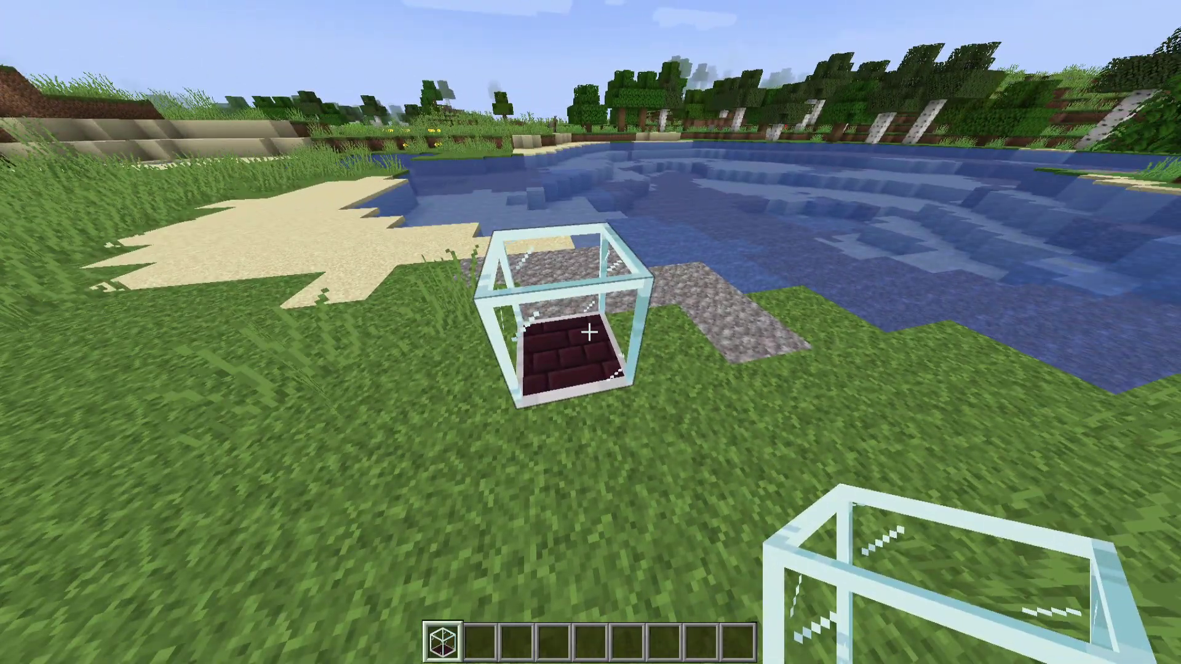